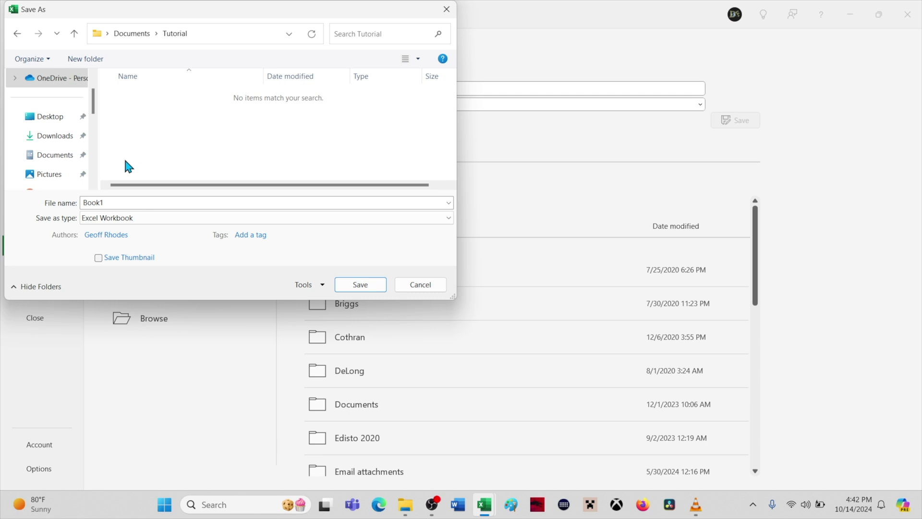
Save the workbook in the Tutorial folder as "Premier League Score Bug 1" in Excel Macro-Enabled Workbook format.
{"action": "double_click", "coordinate": [104, 202]}
{"action": "type", "text": "Premier League Score Bug 1"}
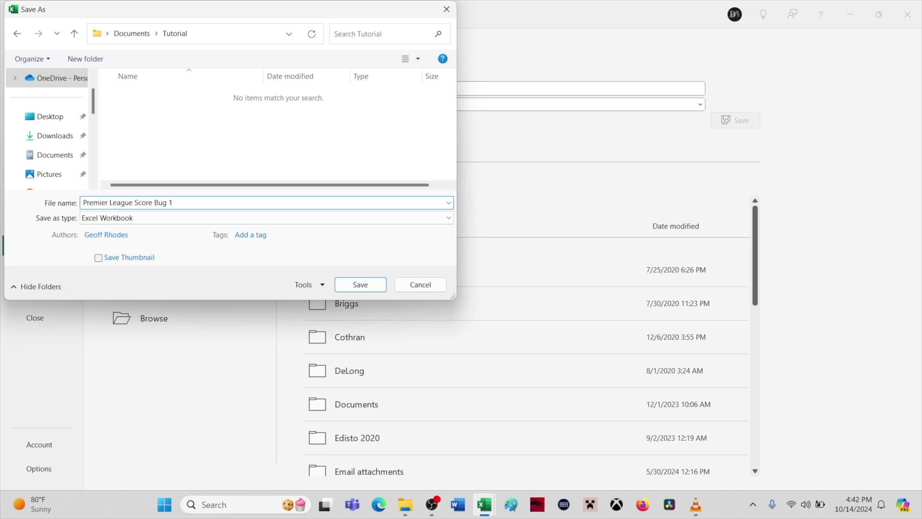
{"action": "left_click", "coordinate": [267, 221]}
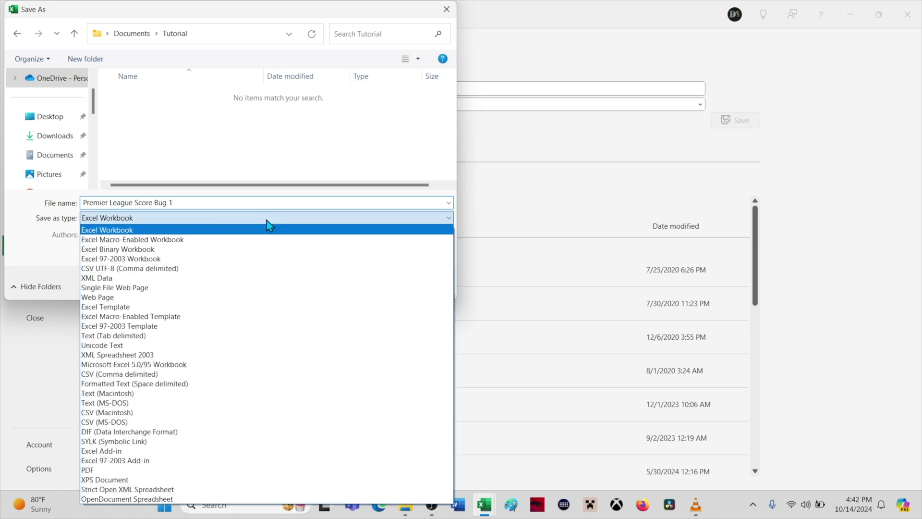
{"action": "left_click", "coordinate": [188, 239]}
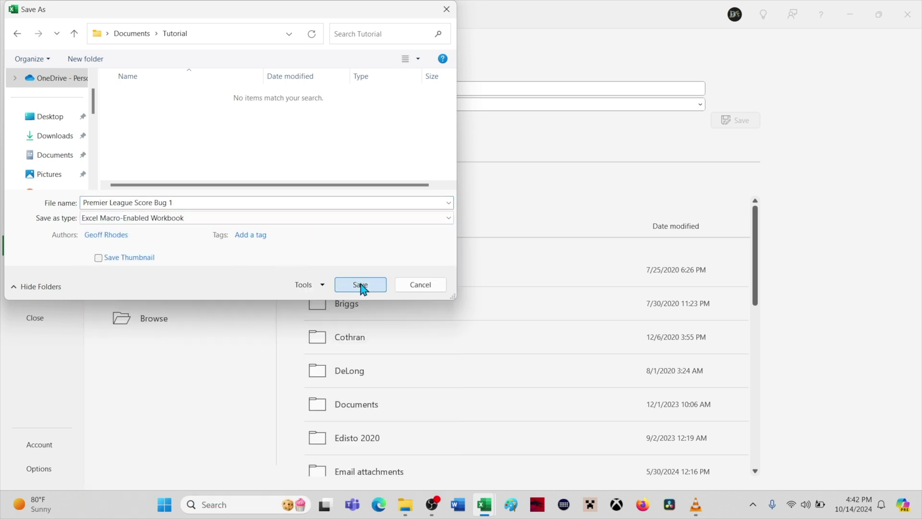
{"action": "left_click", "coordinate": [356, 286]}
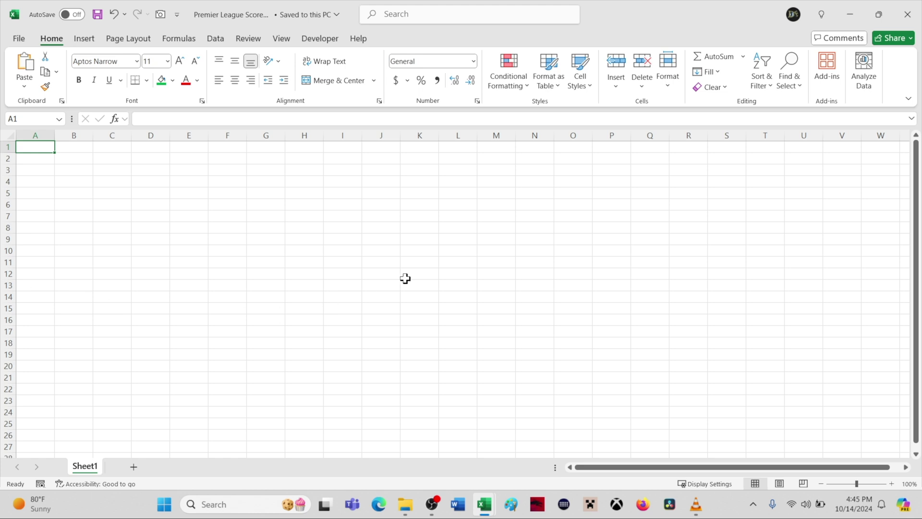
Fill the cell range A1:H7 with the standard green colour.
{"action": "left_click_drag", "start_coordinate": [32, 148], "coordinate": [309, 215]}
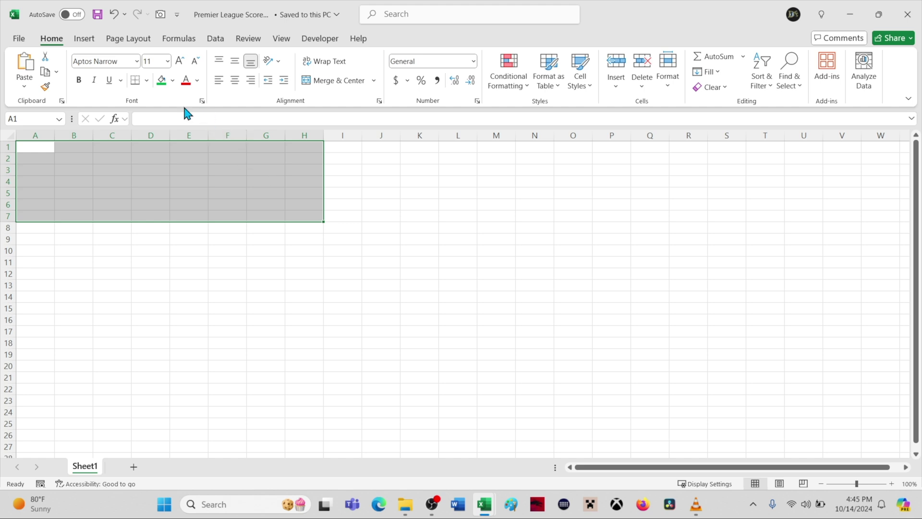
{"action": "left_click", "coordinate": [173, 80]}
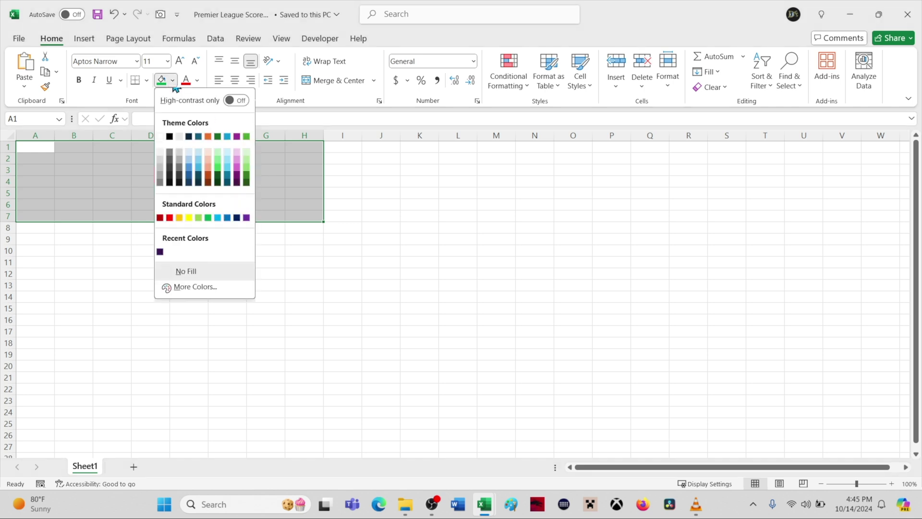
{"action": "left_click", "coordinate": [208, 218]}
{"action": "left_click", "coordinate": [198, 264]}
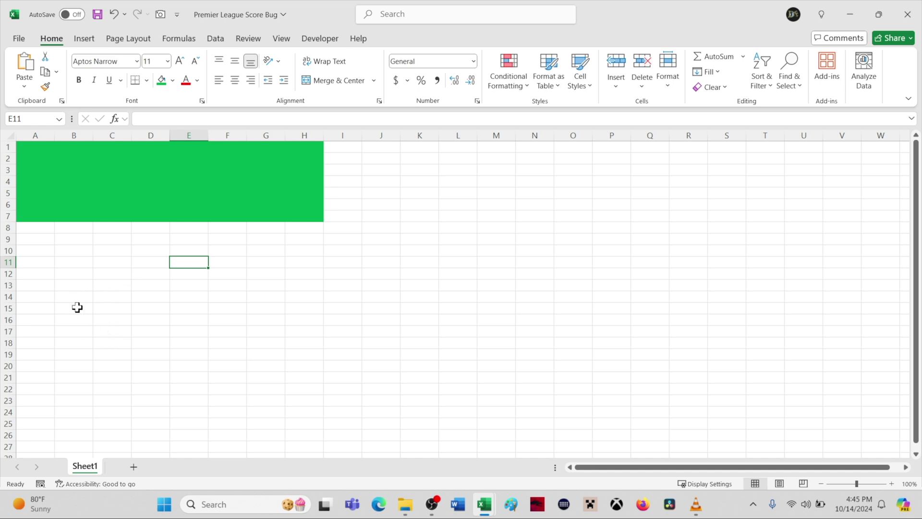
Enter the row labels Home, Away, Half, Timer, Min and Sec in cells A10 to A15.
{"action": "left_click", "coordinate": [34, 249]}
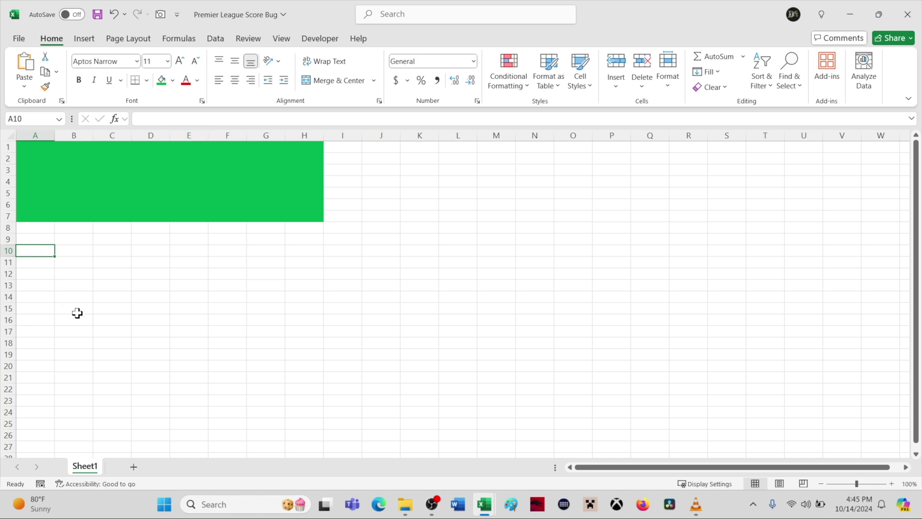
{"action": "type", "text": "Home"}
{"action": "key", "text": "Return"}
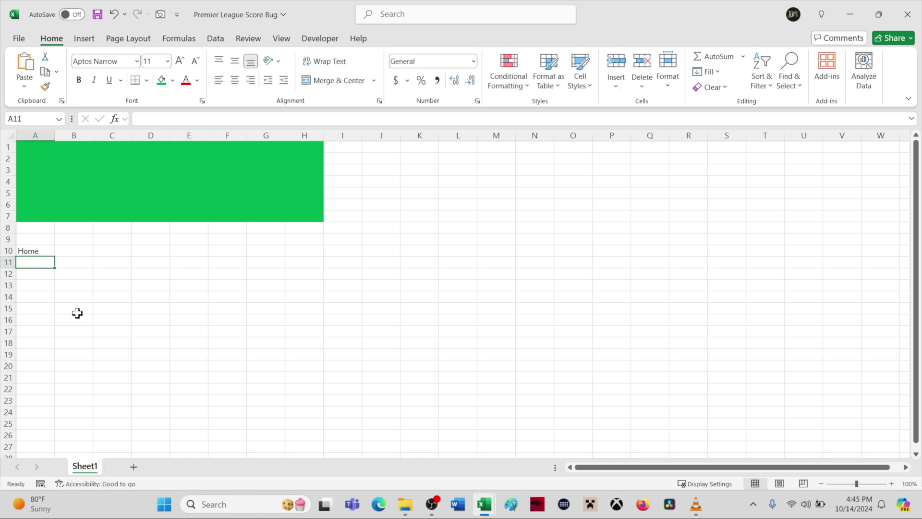
{"action": "type", "text": "Away"}
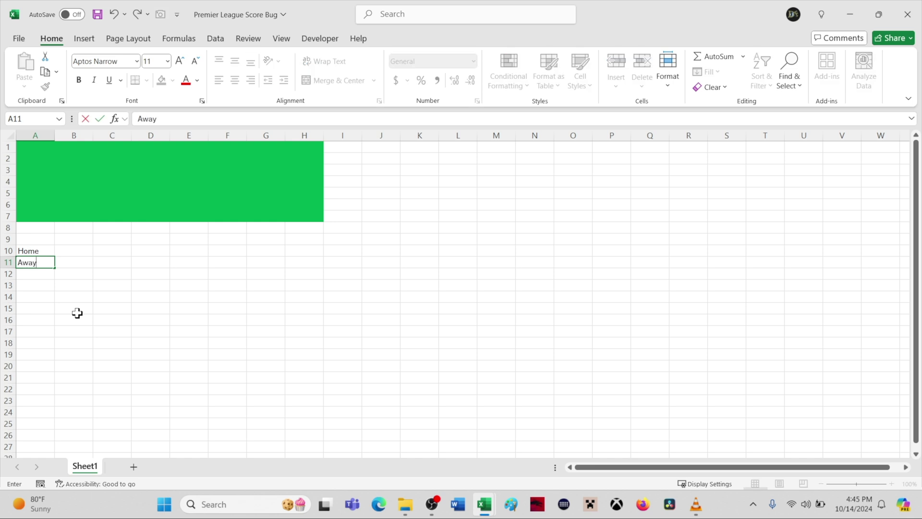
{"action": "key", "text": "Return"}
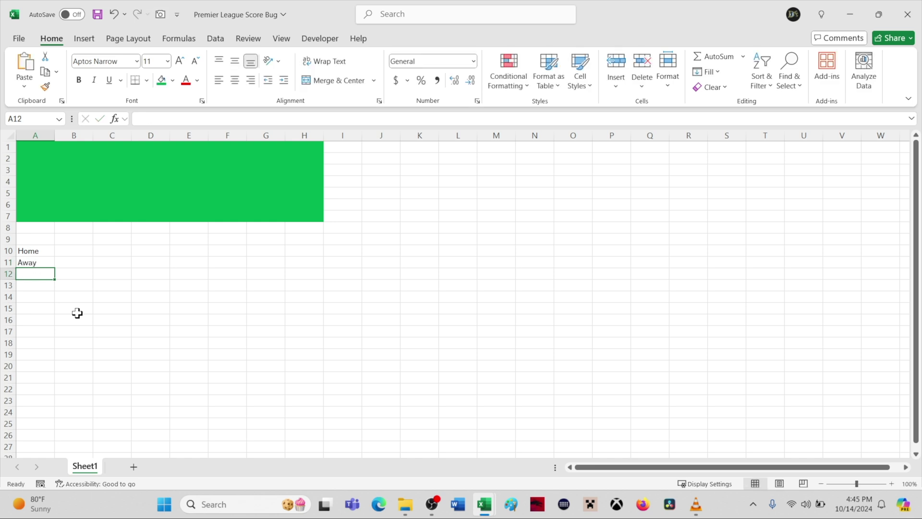
{"action": "type", "text": "Half"}
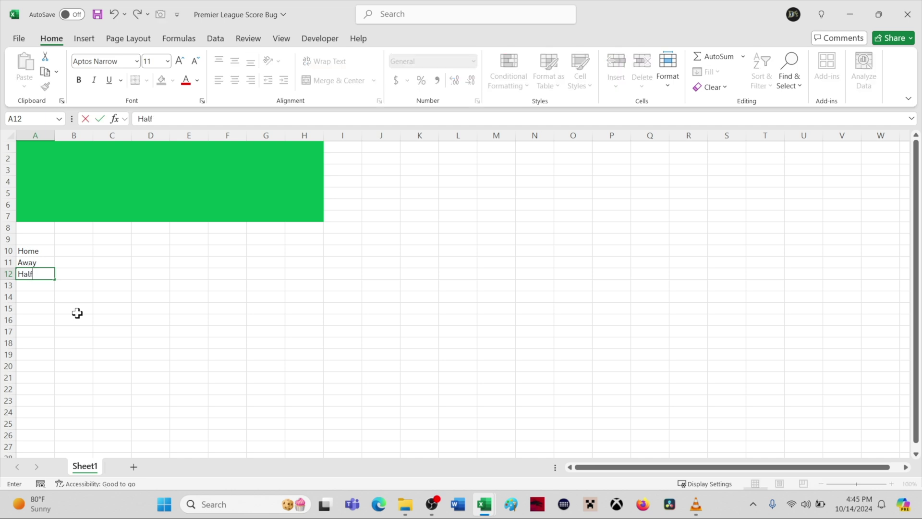
{"action": "key", "text": "Return"}
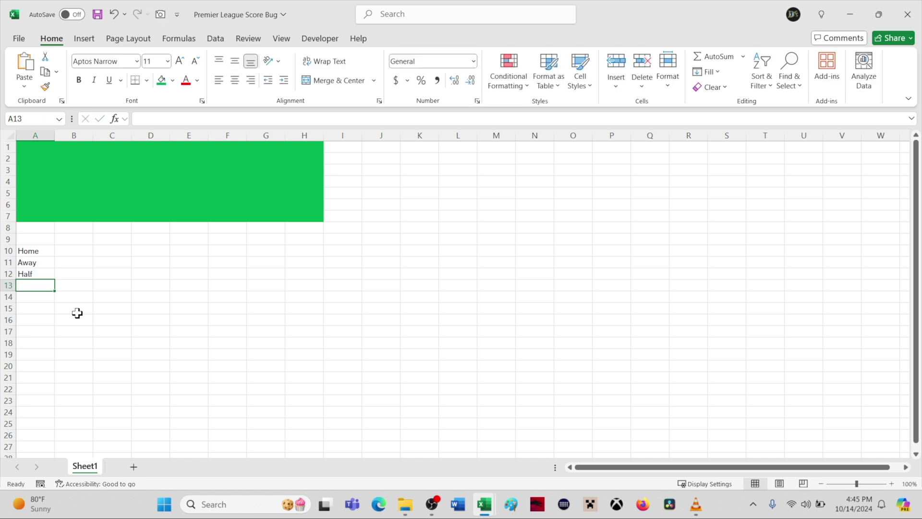
{"action": "type", "text": "Timer"}
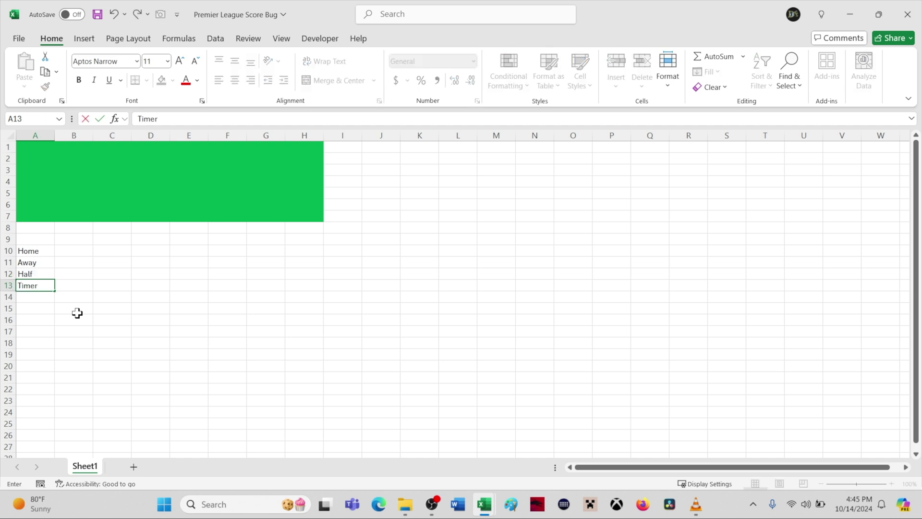
{"action": "key", "text": "Return"}
{"action": "type", "text": "Min"}
{"action": "key", "text": "Return"}
{"action": "type", "text": "Sec"}
{"action": "key", "text": "Return"}
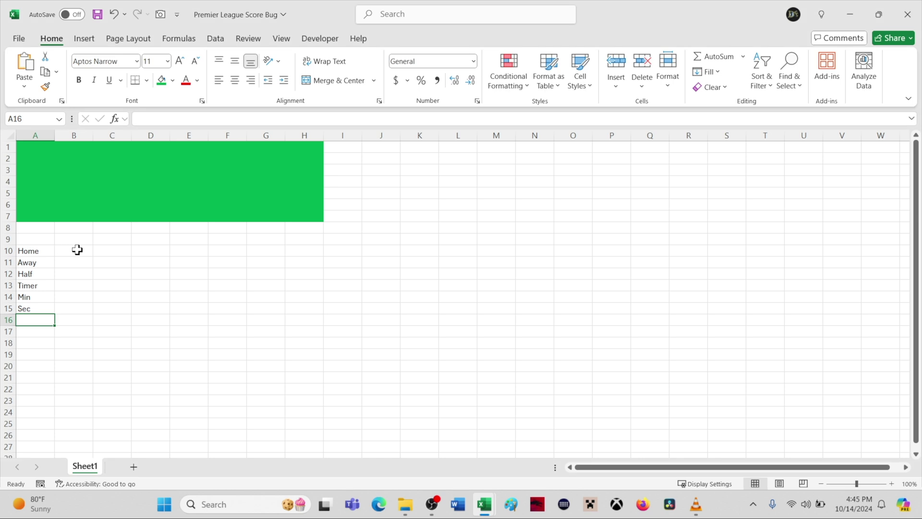
Enter the header Name in B9 with the team codes CHE in B10 and MCI in B11.
{"action": "left_click", "coordinate": [77, 250]}
{"action": "left_click", "coordinate": [74, 238]}
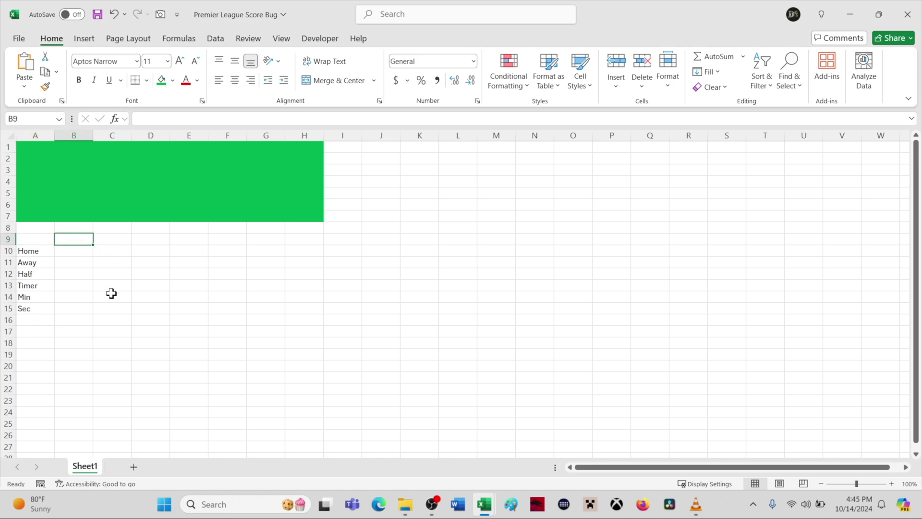
{"action": "type", "text": "Name"}
{"action": "key", "text": "Return"}
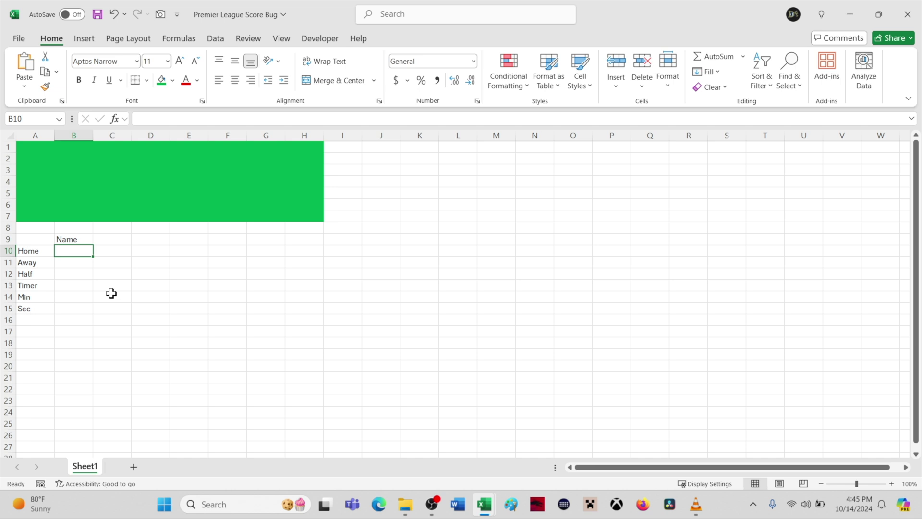
{"action": "type", "text": "CHE"}
{"action": "key", "text": "Return"}
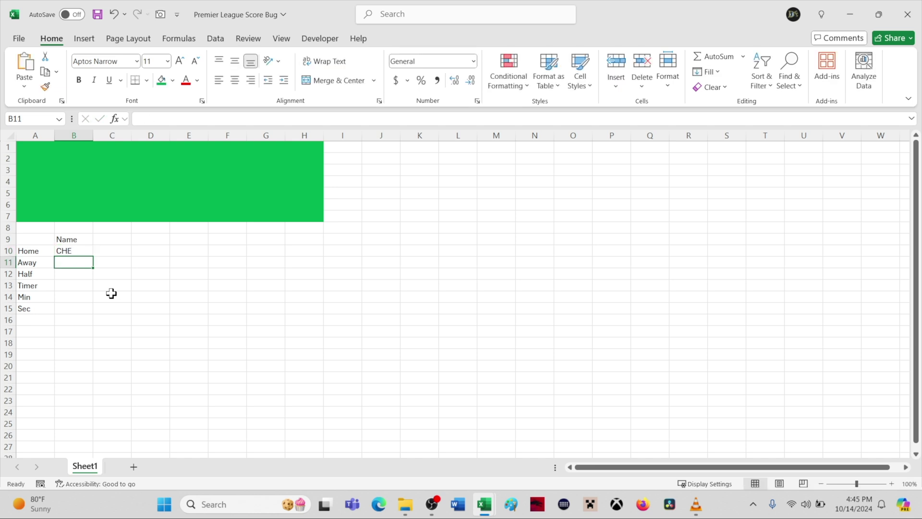
{"action": "type", "text": "MCI"}
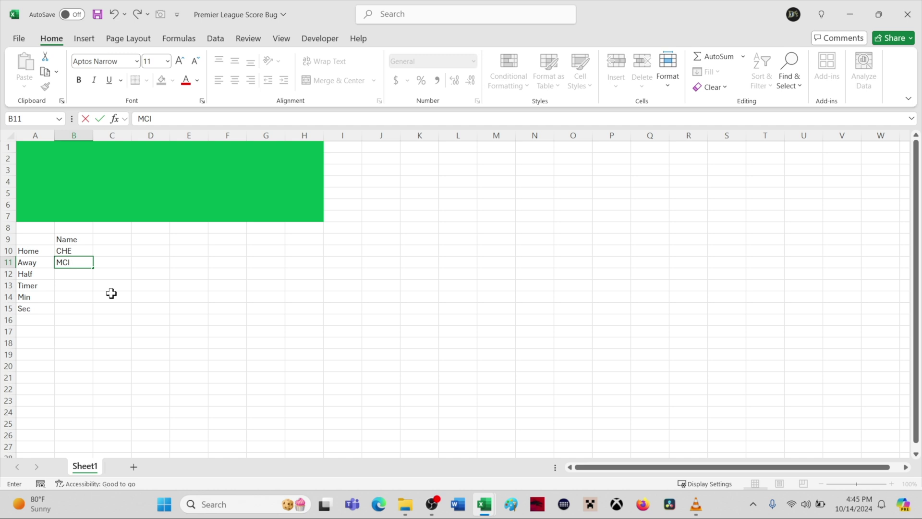
{"action": "key", "text": "Tab"}
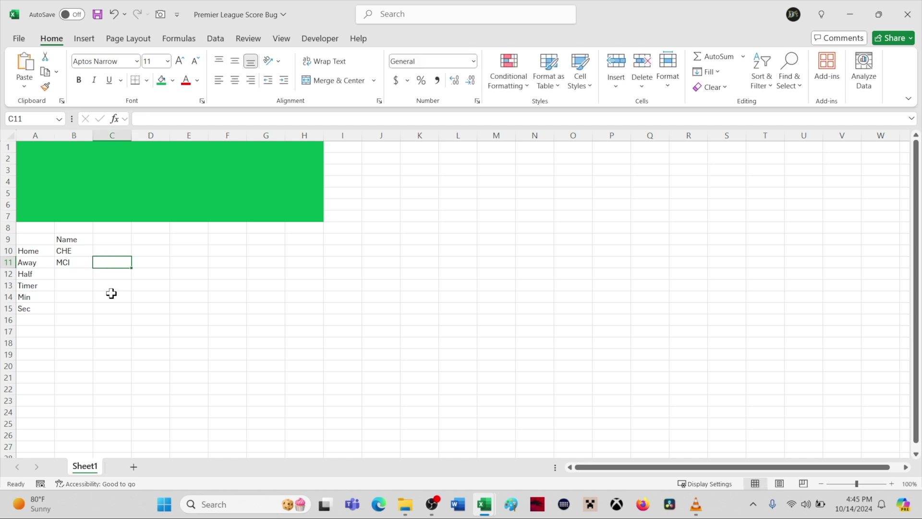
Enter the column header Score in cell C9.
{"action": "key", "text": "Up"}
{"action": "key", "text": "Up"}
{"action": "type", "text": "S"}
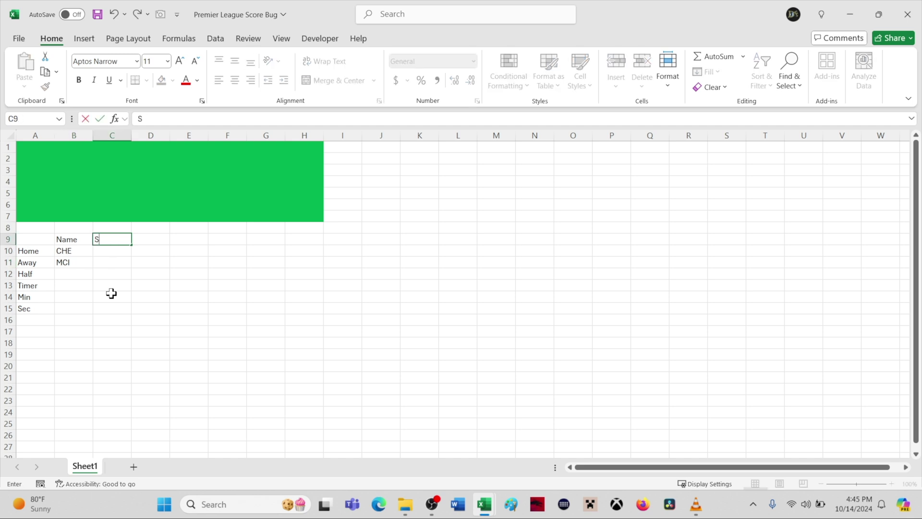
{"action": "key", "text": "Return"}
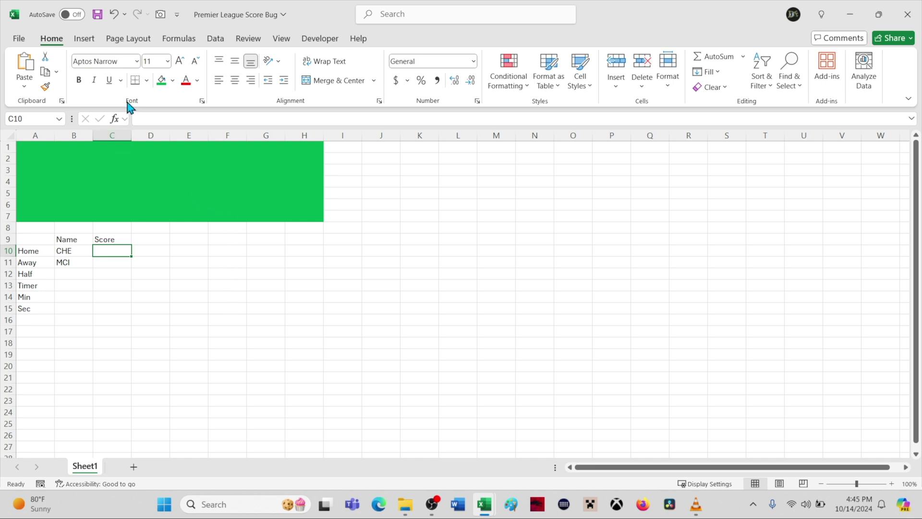
Draw a rounded rectangle about 1.33" wide on the green area over columns B to D and set its height to 0.3".
{"action": "left_click", "coordinate": [89, 44]}
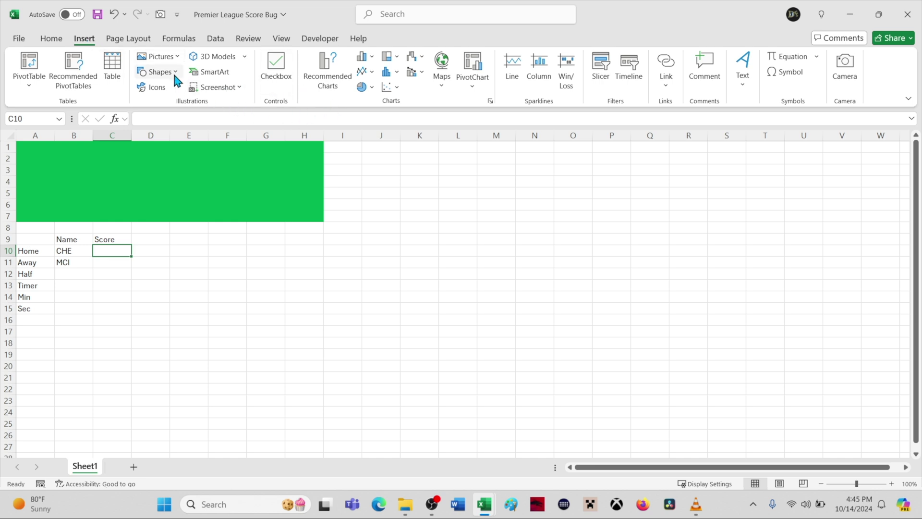
{"action": "left_click", "coordinate": [173, 71]}
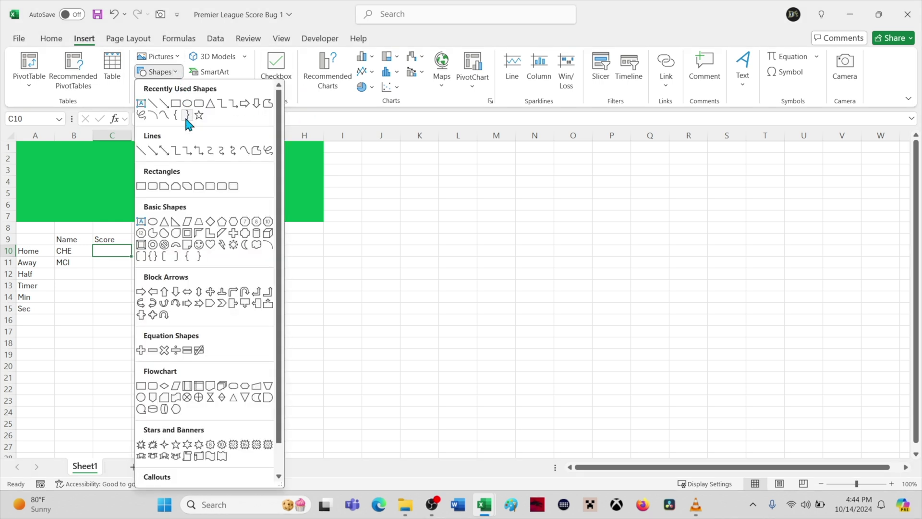
{"action": "left_click", "coordinate": [153, 195]}
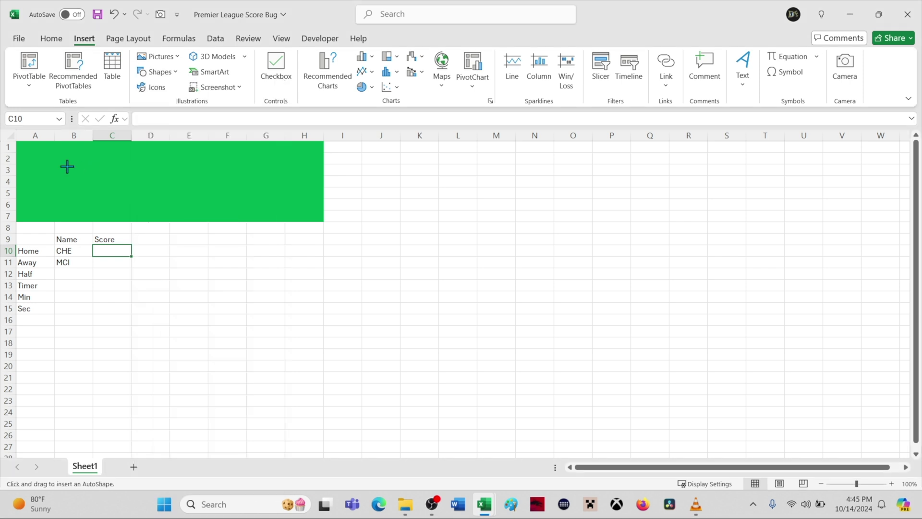
{"action": "left_click_drag", "start_coordinate": [65, 165], "coordinate": [144, 186]}
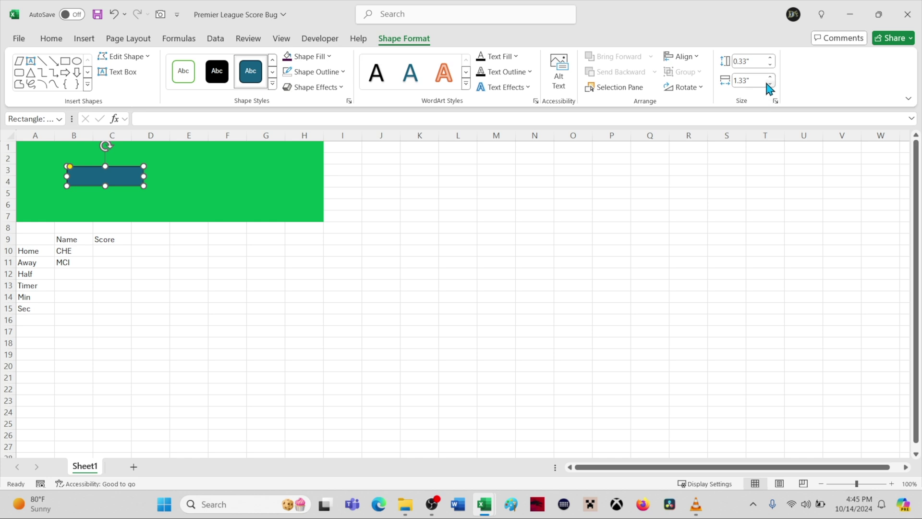
{"action": "left_click", "coordinate": [769, 64]}
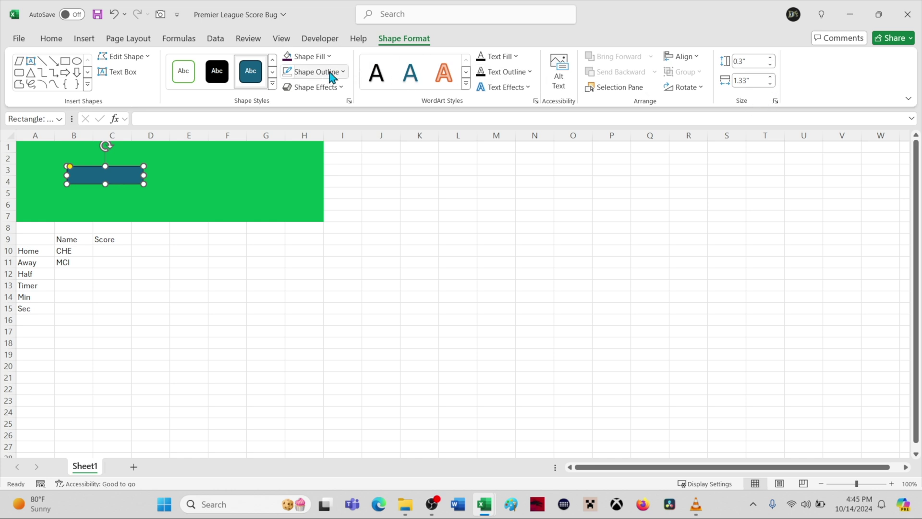
Remove the rounded rectangle's outline and fill the shape with dark navy blue.
{"action": "left_click", "coordinate": [342, 73]}
{"action": "left_click", "coordinate": [318, 282]}
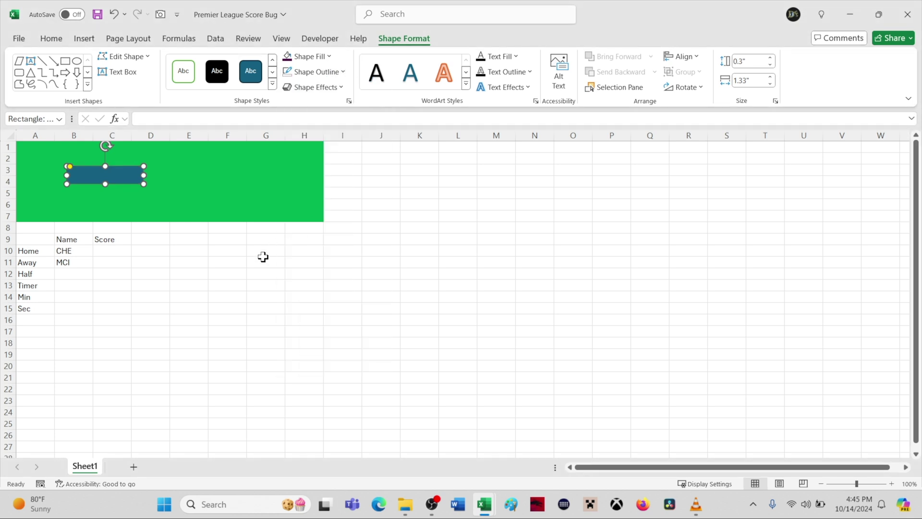
{"action": "left_click", "coordinate": [329, 57]}
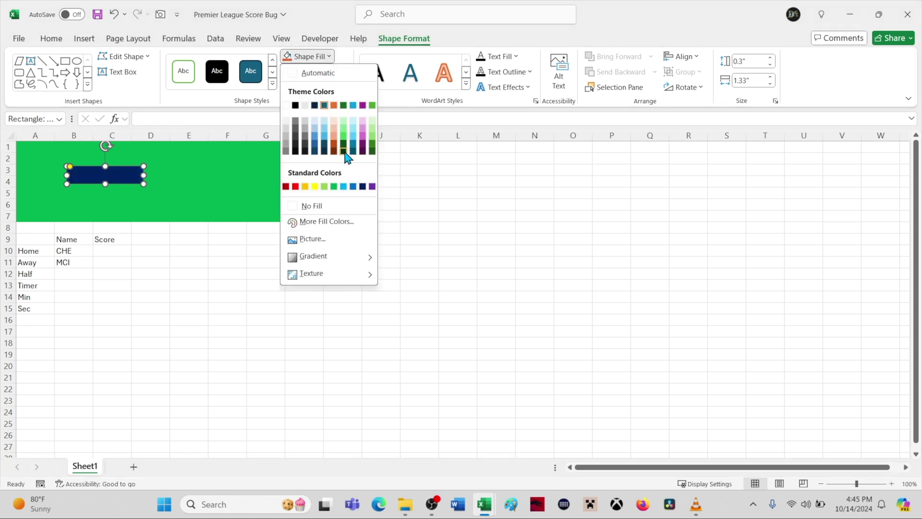
{"action": "left_click", "coordinate": [324, 150]}
{"action": "left_click", "coordinate": [277, 235]}
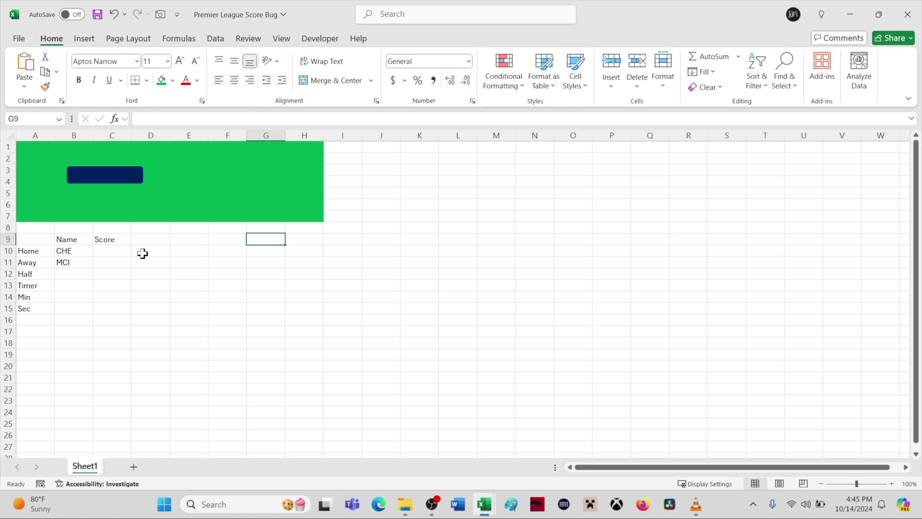
{"action": "left_click", "coordinate": [79, 178]}
{"action": "left_click", "coordinate": [126, 262]}
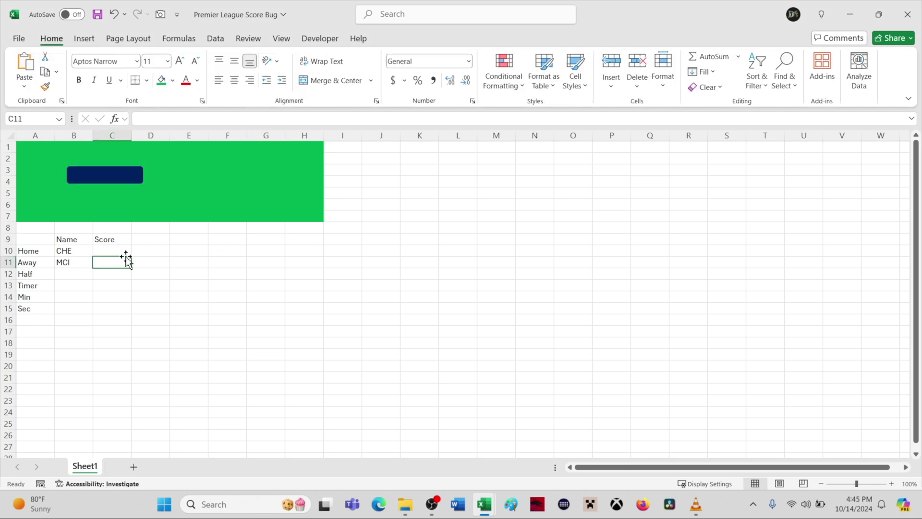
Insert the pictures Premier_League_Logo and all new premier league scoreboard (38) over the cells from the Tutorial folder.
{"action": "left_click", "coordinate": [85, 38]}
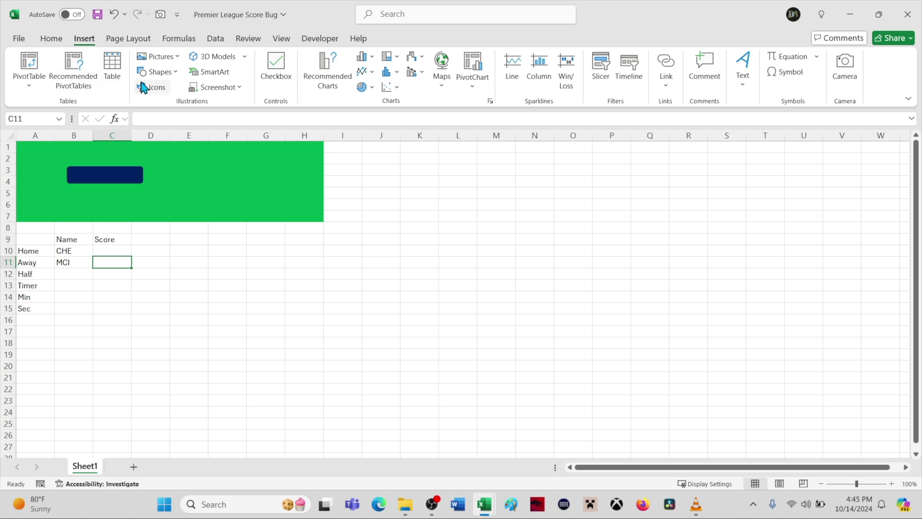
{"action": "left_click", "coordinate": [161, 56]}
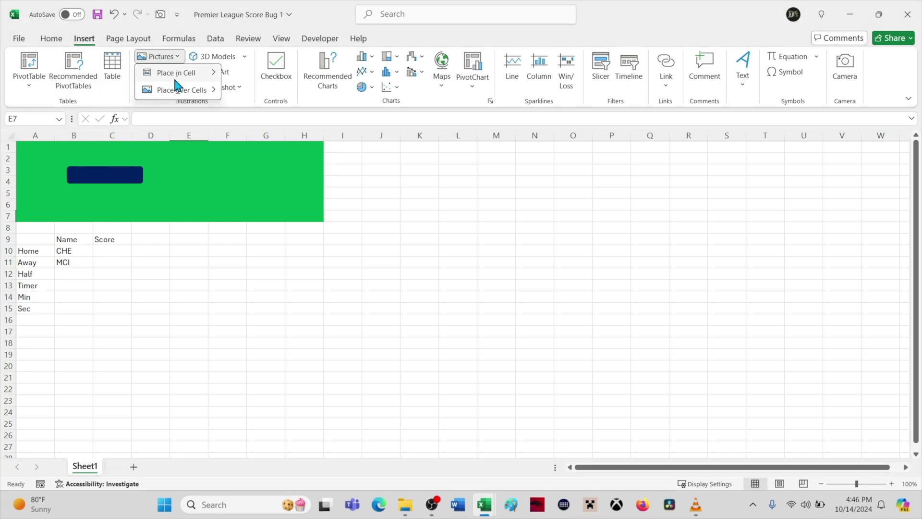
{"action": "mouse_move", "coordinate": [179, 91]}
{"action": "left_click", "coordinate": [262, 109]}
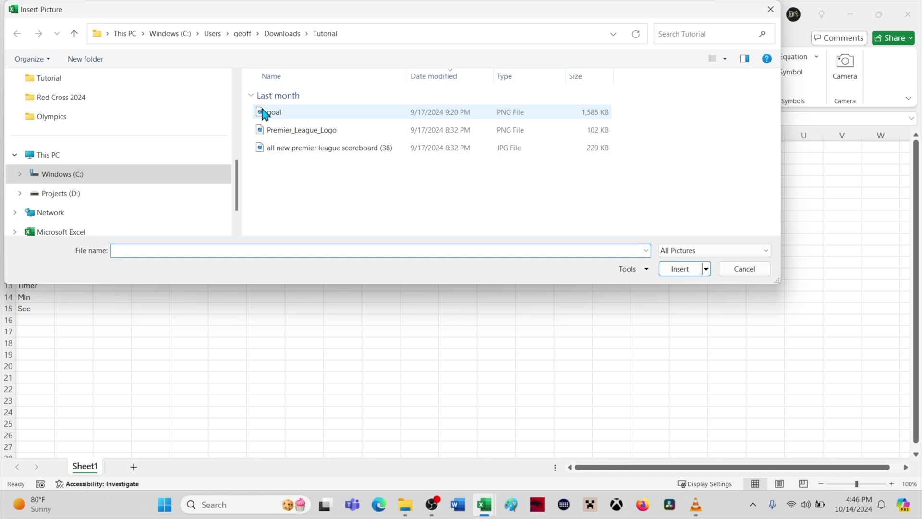
{"action": "left_click", "coordinate": [310, 131]}
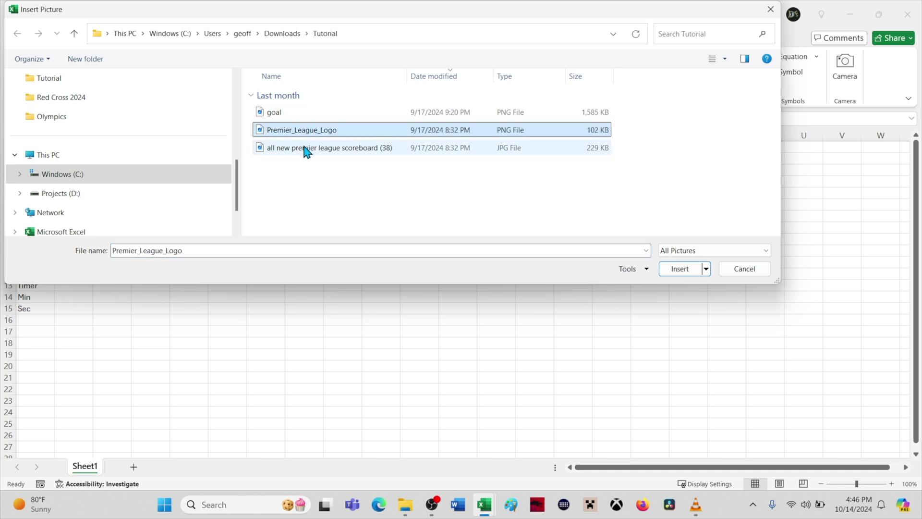
{"action": "left_click", "coordinate": [306, 148], "text": "ctrl"}
{"action": "left_click", "coordinate": [679, 269]}
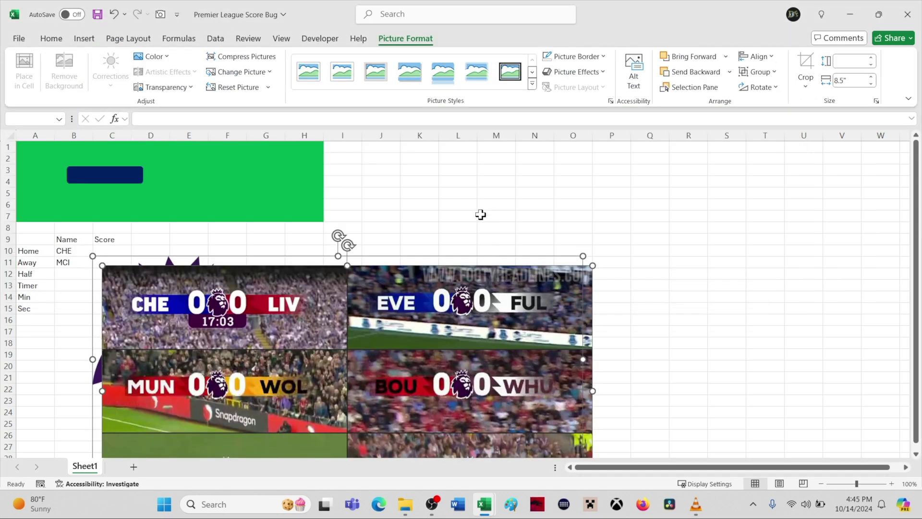
Crop the scoreboard picture to the SHU 0–1 CRY score bug and move it to the lower edge of the green area.
{"action": "left_click", "coordinate": [481, 214]}
{"action": "left_click_drag", "start_coordinate": [410, 310], "coordinate": [479, 202]}
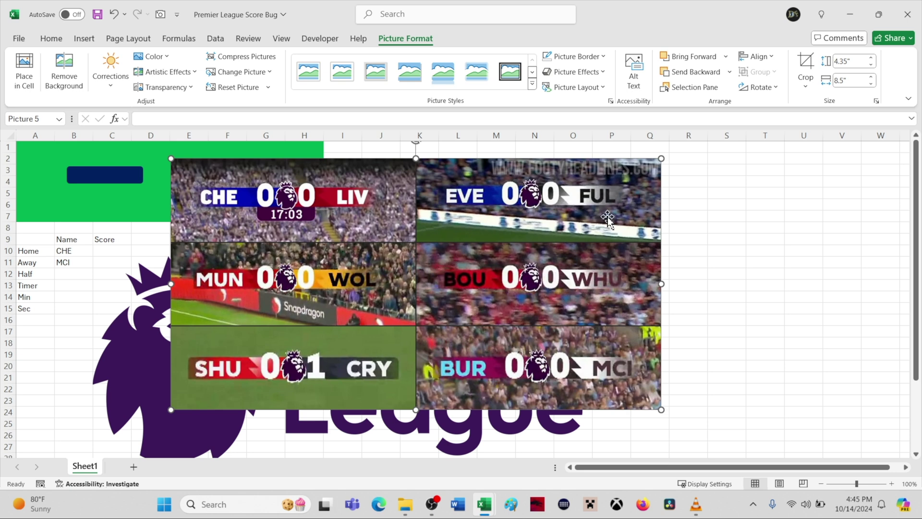
{"action": "left_click", "coordinate": [806, 63]}
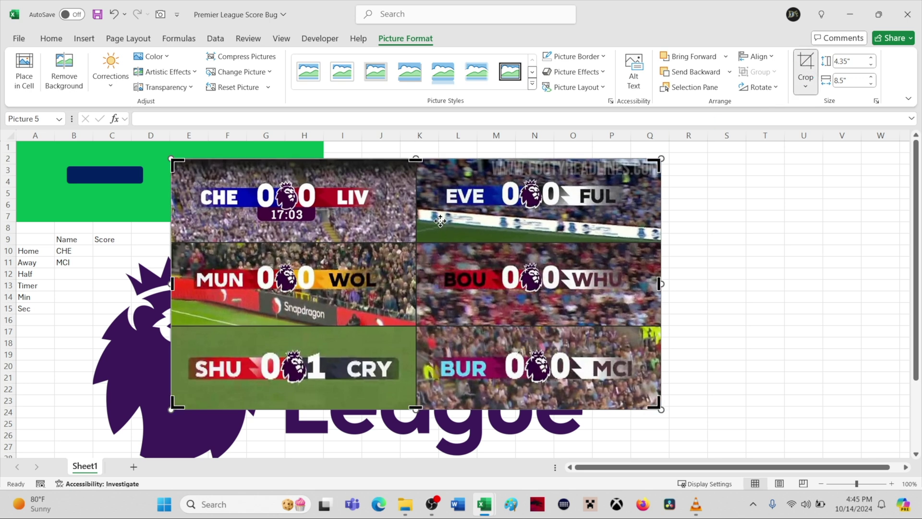
{"action": "left_click_drag", "start_coordinate": [417, 160], "coordinate": [416, 336]}
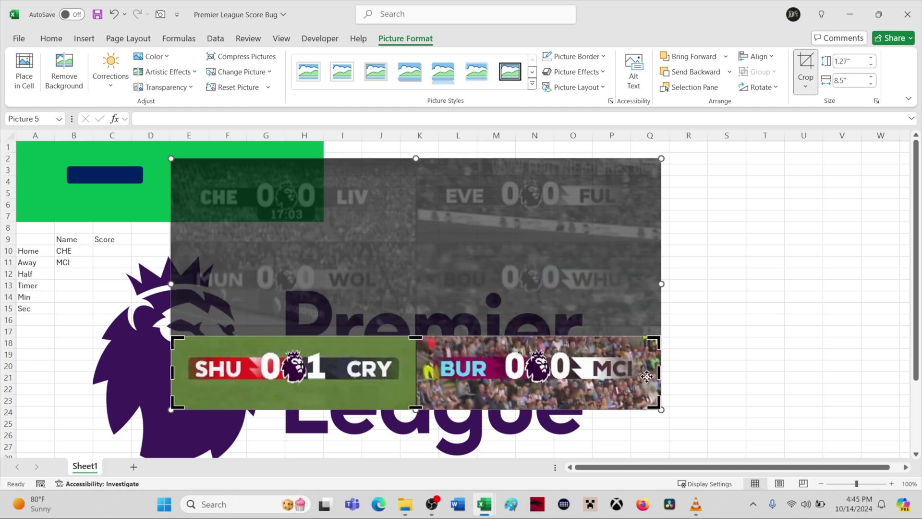
{"action": "left_click_drag", "start_coordinate": [658, 371], "coordinate": [409, 371]}
{"action": "left_click_drag", "start_coordinate": [290, 407], "coordinate": [291, 386]}
{"action": "left_click_drag", "start_coordinate": [173, 361], "coordinate": [181, 368]}
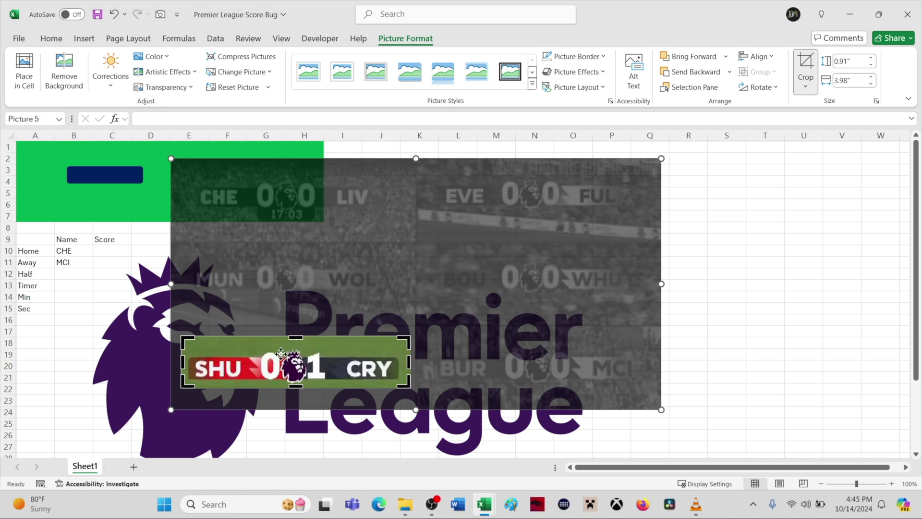
{"action": "left_click_drag", "start_coordinate": [297, 336], "coordinate": [297, 346]}
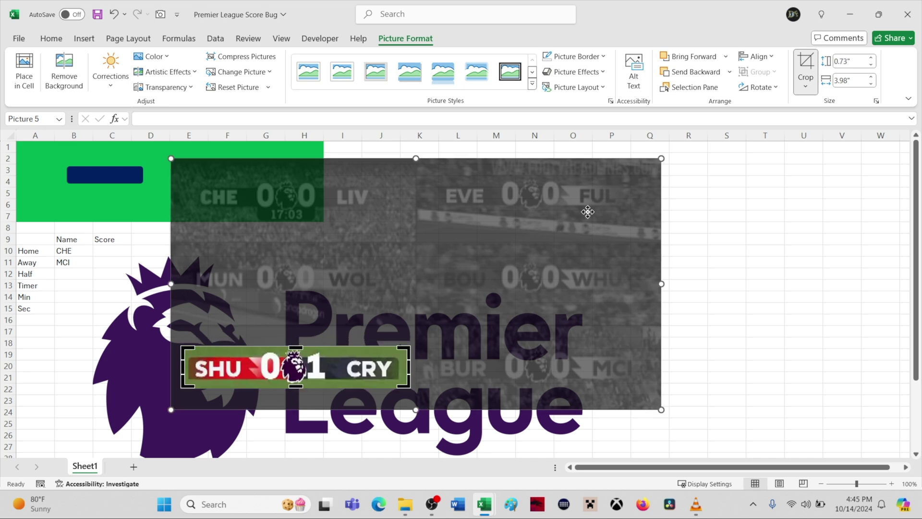
{"action": "left_click", "coordinate": [806, 69]}
{"action": "left_click_drag", "start_coordinate": [336, 362], "coordinate": [317, 225]}
Bring the dark navy rounded rectangle to the front.
{"action": "left_click", "coordinate": [123, 175]}
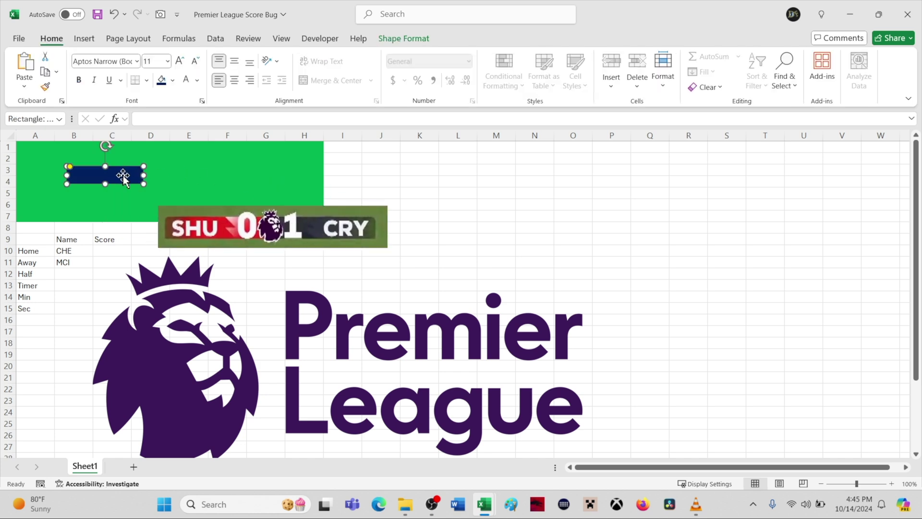
{"action": "left_click", "coordinate": [407, 39]}
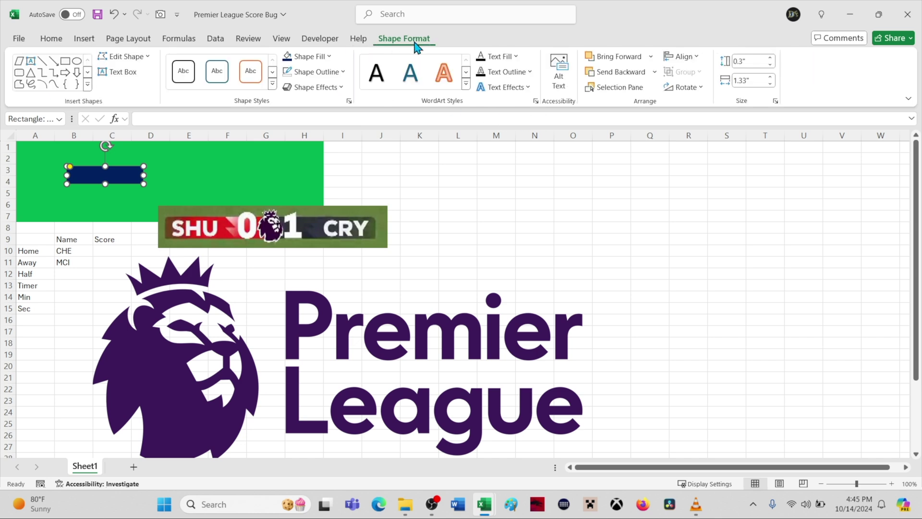
{"action": "left_click", "coordinate": [652, 57]}
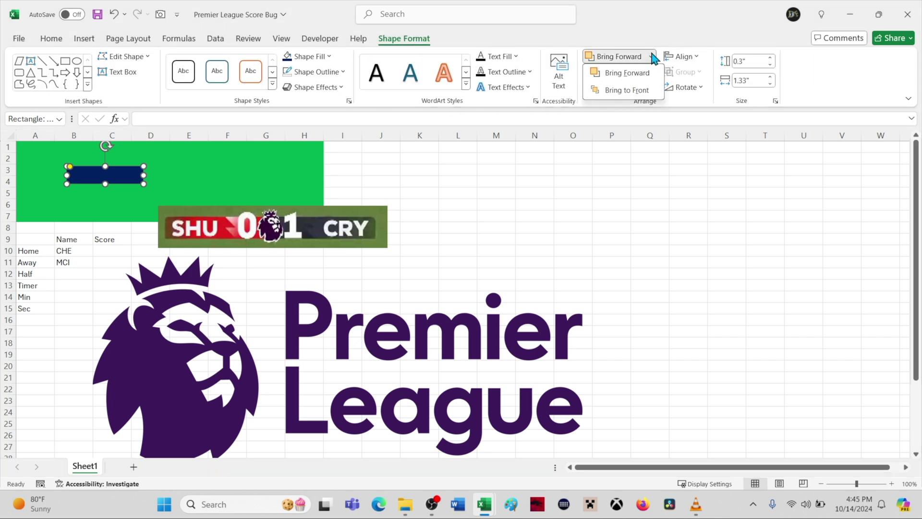
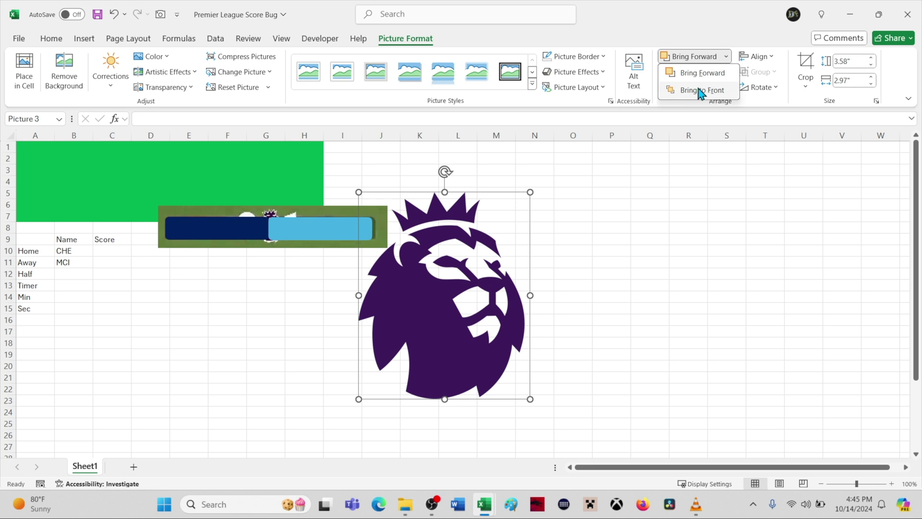
Shrink the lion logo to about 0.53" wide, and place it over the lion in the score bug picture moved above the rectangles.
{"action": "left_click_drag", "start_coordinate": [438, 315], "coordinate": [468, 304]}
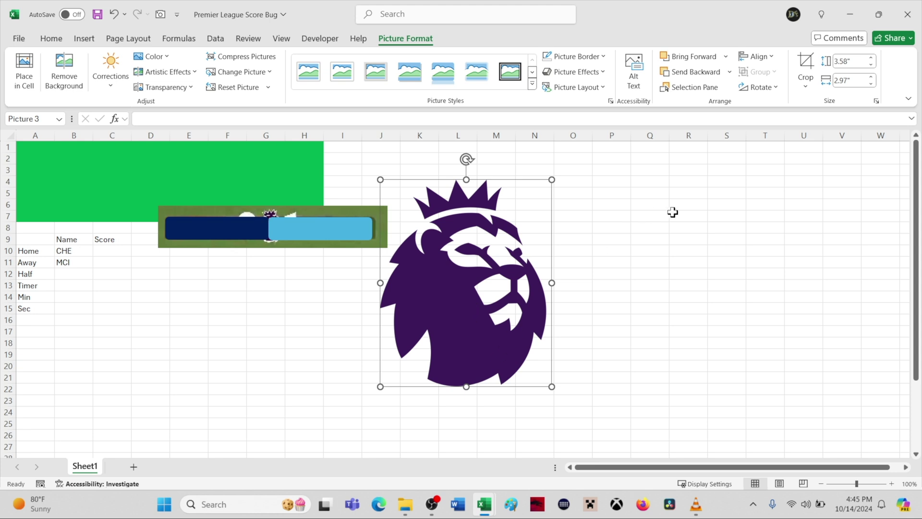
{"action": "left_click_drag", "start_coordinate": [552, 387], "coordinate": [298, 271]}
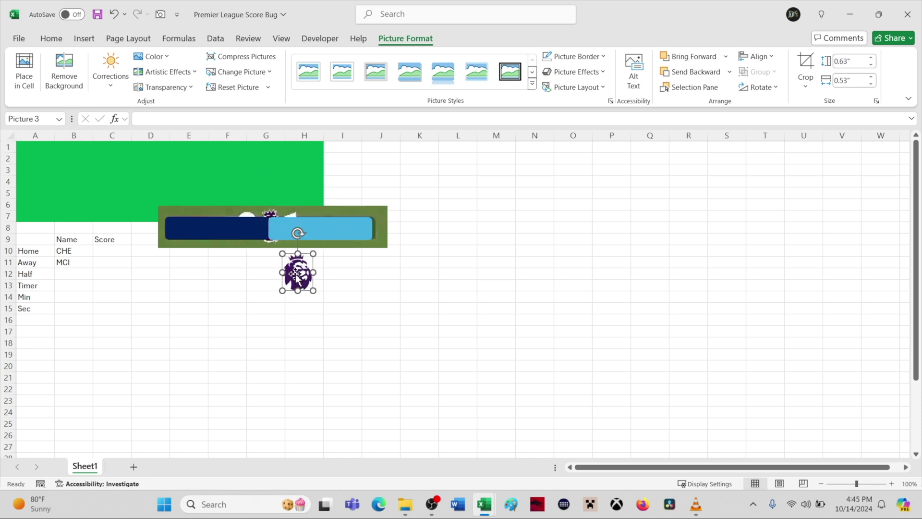
{"action": "left_click_drag", "start_coordinate": [374, 230], "coordinate": [370, 198]}
{"action": "left_click_drag", "start_coordinate": [302, 276], "coordinate": [284, 201]}
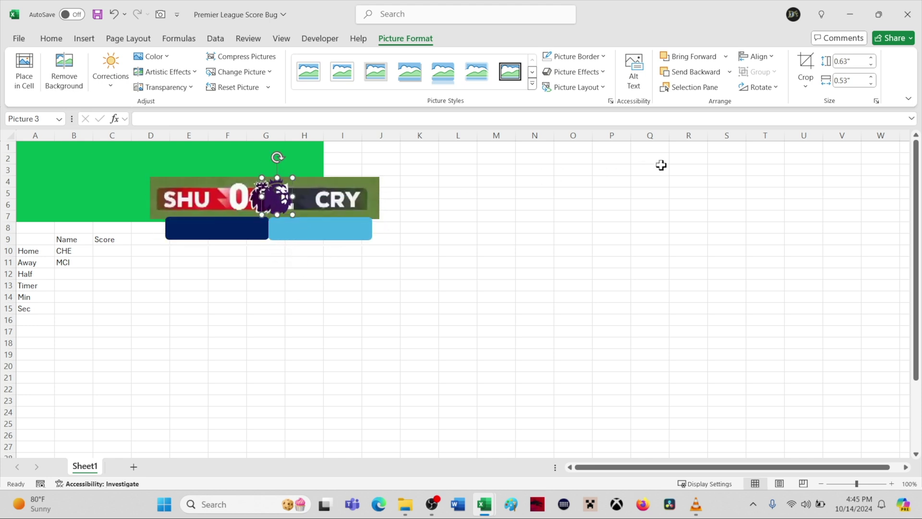
Align the lion logo with the lion in the cropped score bug picture and set its width to 0.45".
{"action": "left_click", "coordinate": [871, 77]}
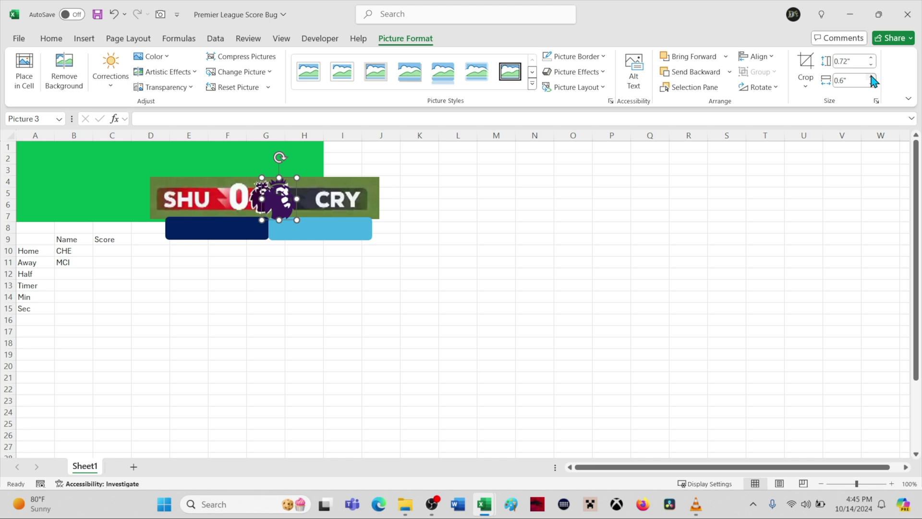
{"action": "left_click", "coordinate": [871, 84]}
{"action": "left_click", "coordinate": [871, 84]}
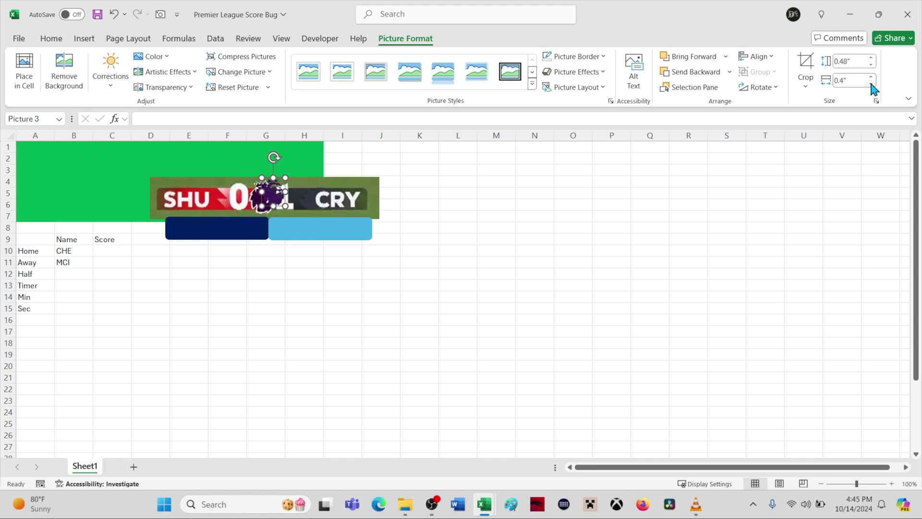
{"action": "left_click_drag", "start_coordinate": [275, 200], "coordinate": [267, 201]}
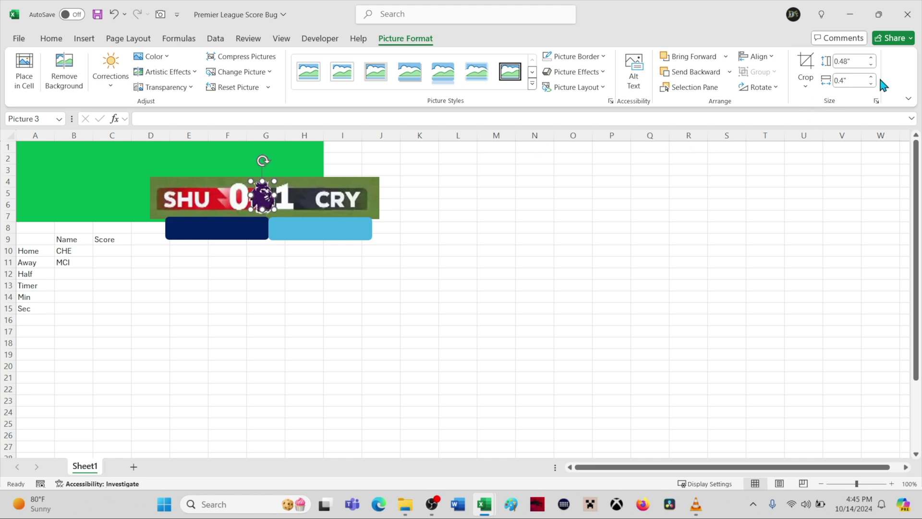
{"action": "left_click", "coordinate": [848, 82]}
{"action": "type", "text": "0.45"}
{"action": "key", "text": "Return"}
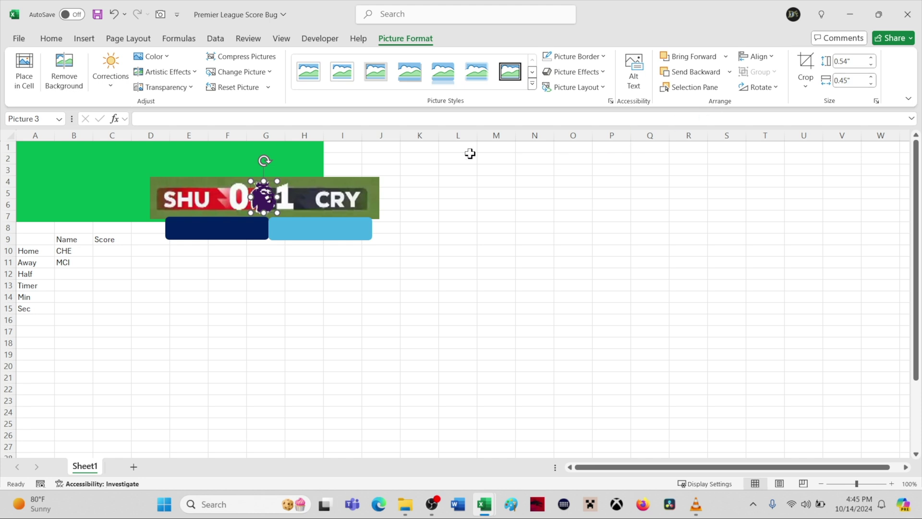
Move the lion logo onto the green area over columns B and C, and give it a white 2 pt glow with 0% transparency.
{"action": "left_click_drag", "start_coordinate": [257, 198], "coordinate": [112, 184]}
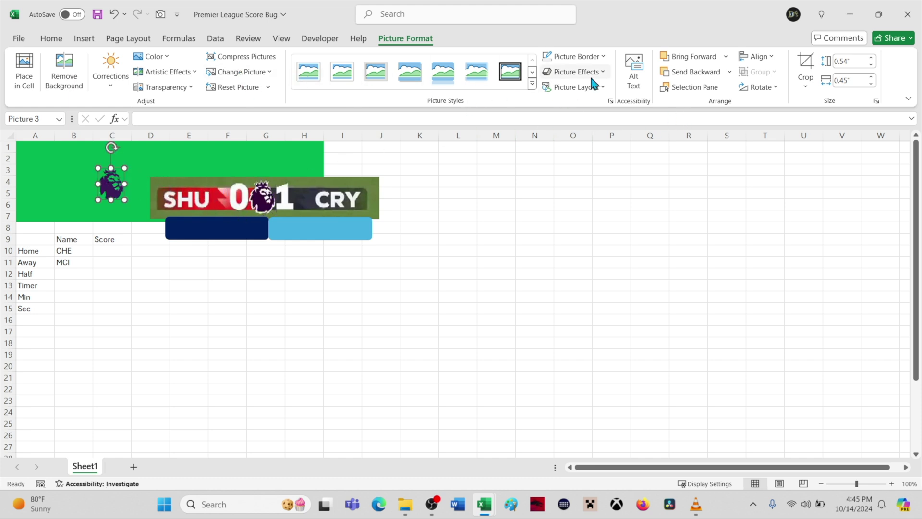
{"action": "left_click", "coordinate": [602, 72]}
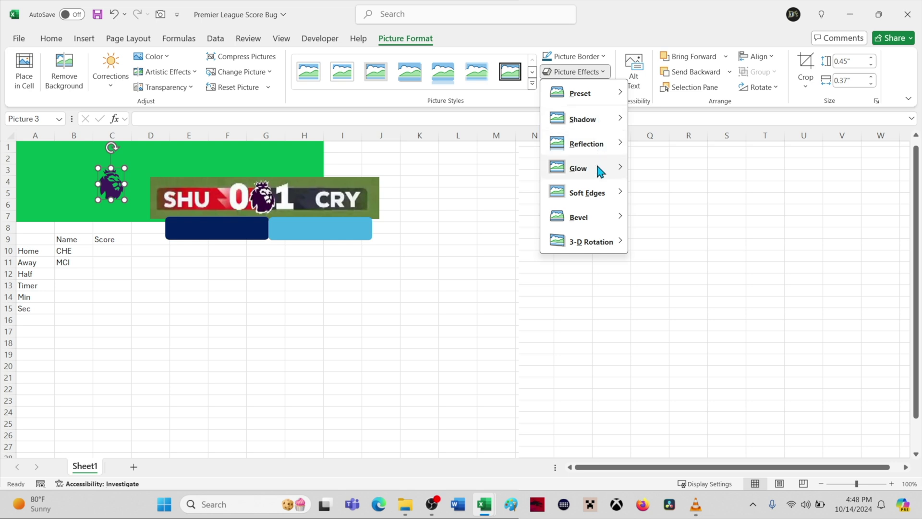
{"action": "mouse_move", "coordinate": [598, 168]}
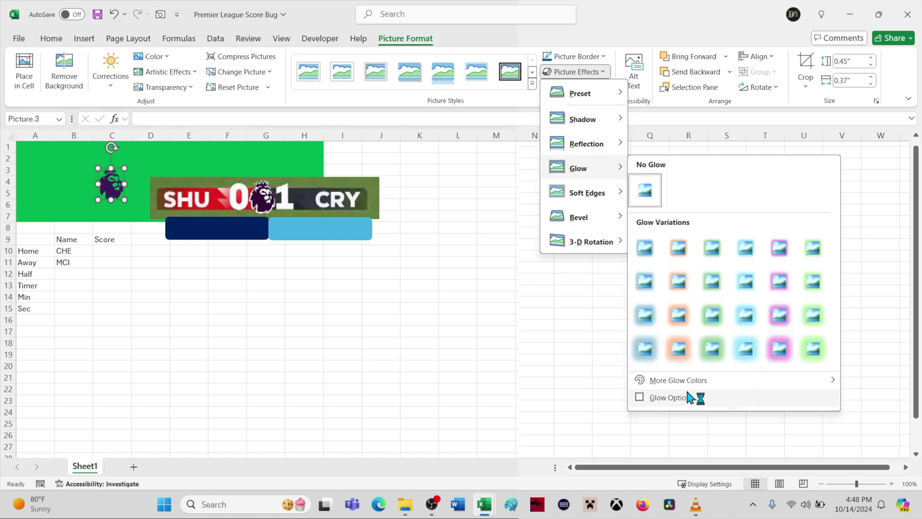
{"action": "left_click", "coordinate": [689, 399]}
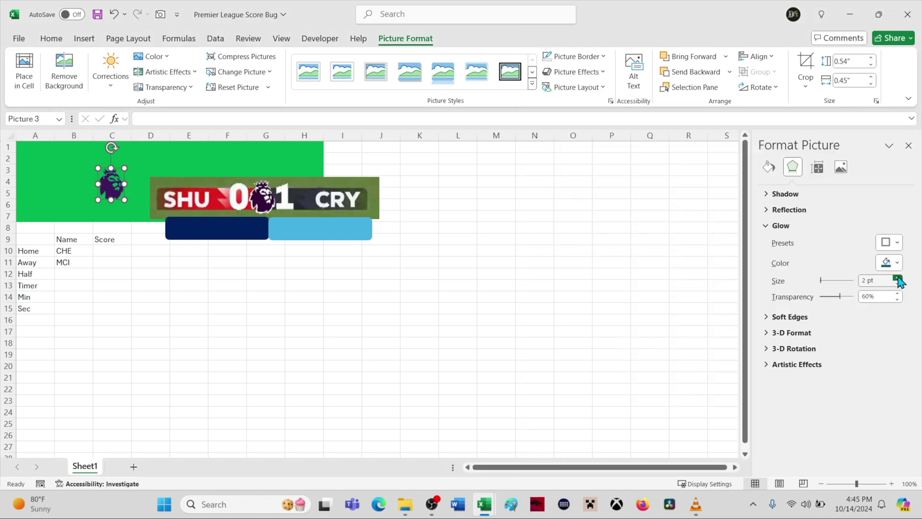
{"action": "left_click", "coordinate": [897, 262]}
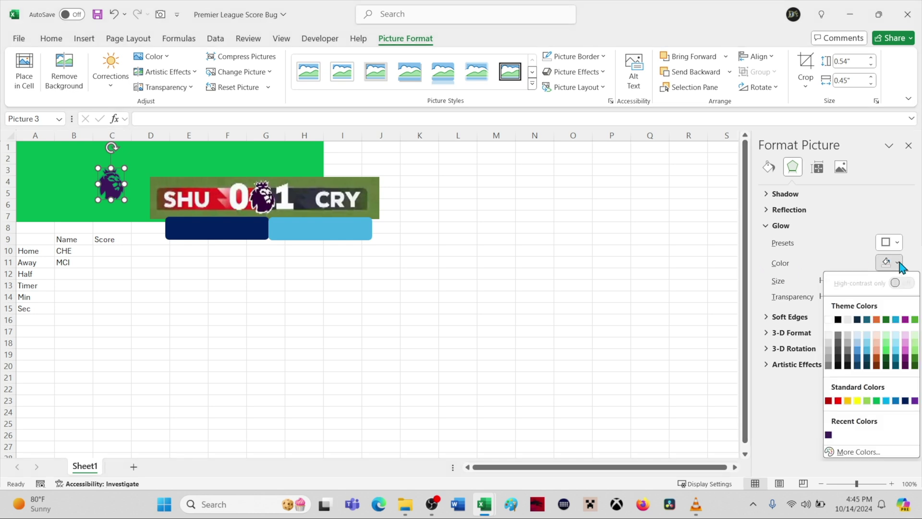
{"action": "left_click", "coordinate": [838, 319]}
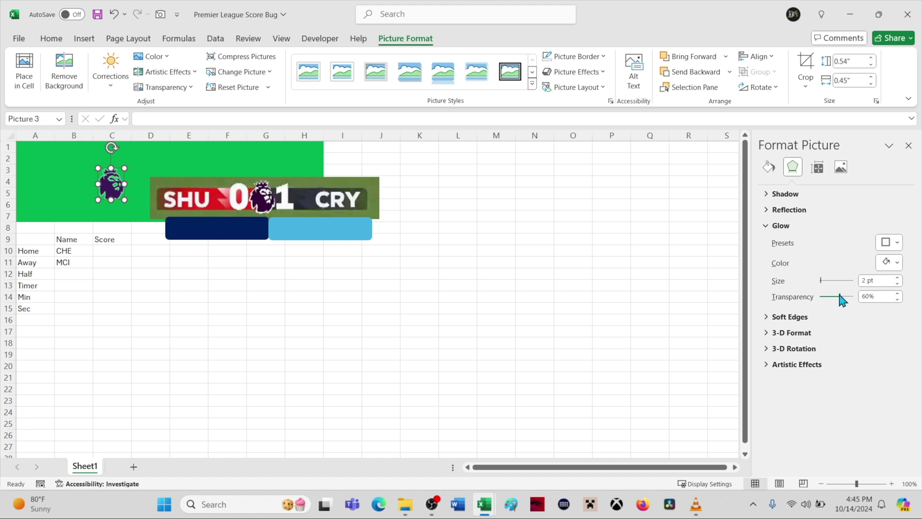
{"action": "left_click_drag", "start_coordinate": [843, 300], "coordinate": [798, 298]}
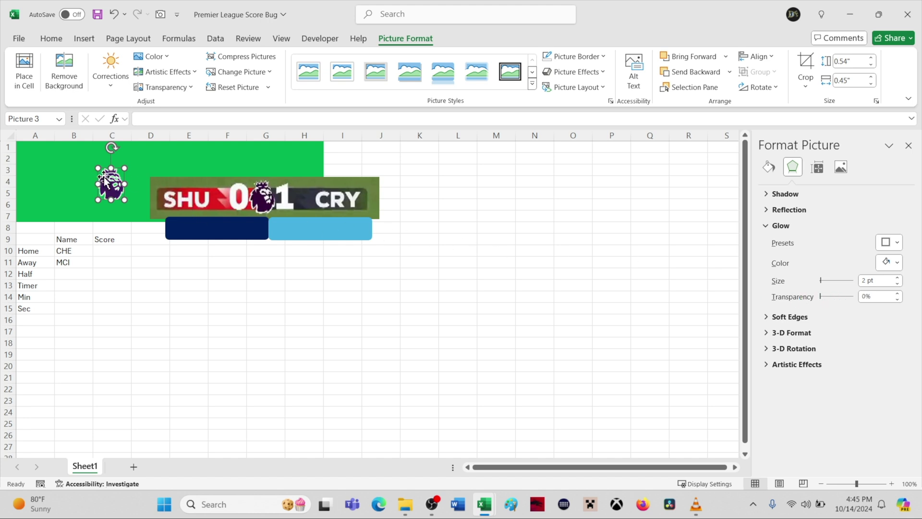
{"action": "left_click_drag", "start_coordinate": [109, 187], "coordinate": [90, 184]}
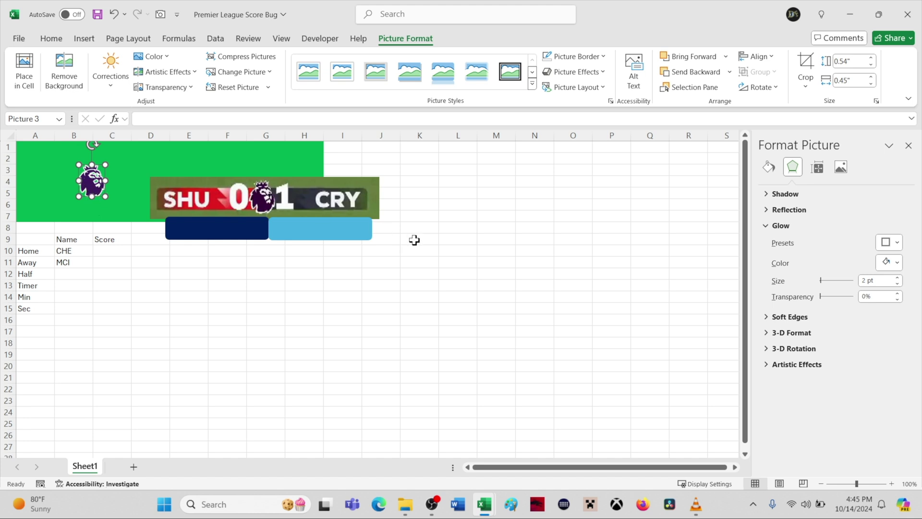
{"action": "left_click", "coordinate": [908, 146]}
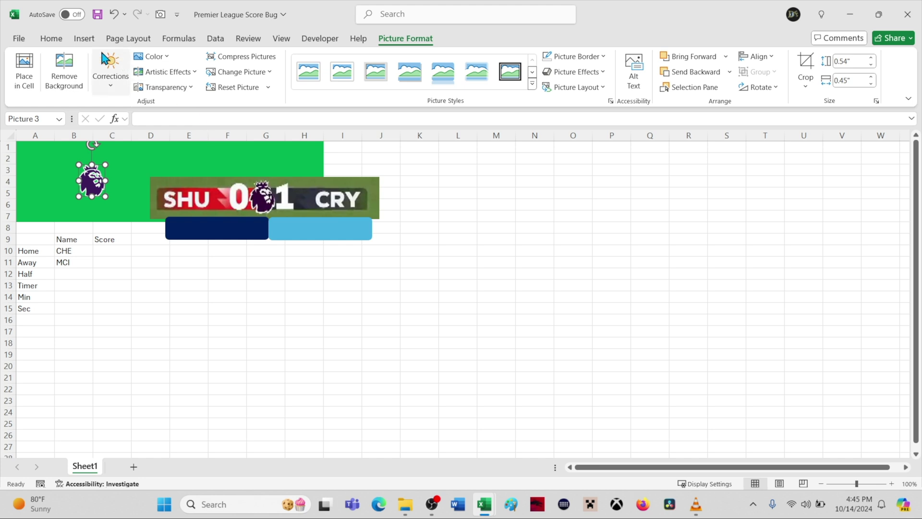
Draw an oval about 0.26" wide and 0.38" high over the lion logo and fill it with white.
{"action": "left_click", "coordinate": [84, 39]}
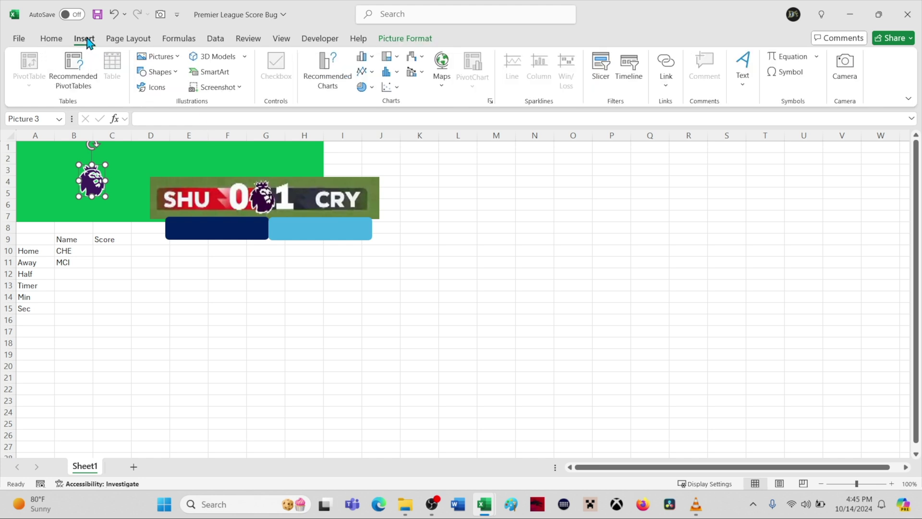
{"action": "left_click", "coordinate": [162, 72]}
{"action": "left_click", "coordinate": [184, 99]}
{"action": "left_click_drag", "start_coordinate": [141, 164], "coordinate": [109, 199]}
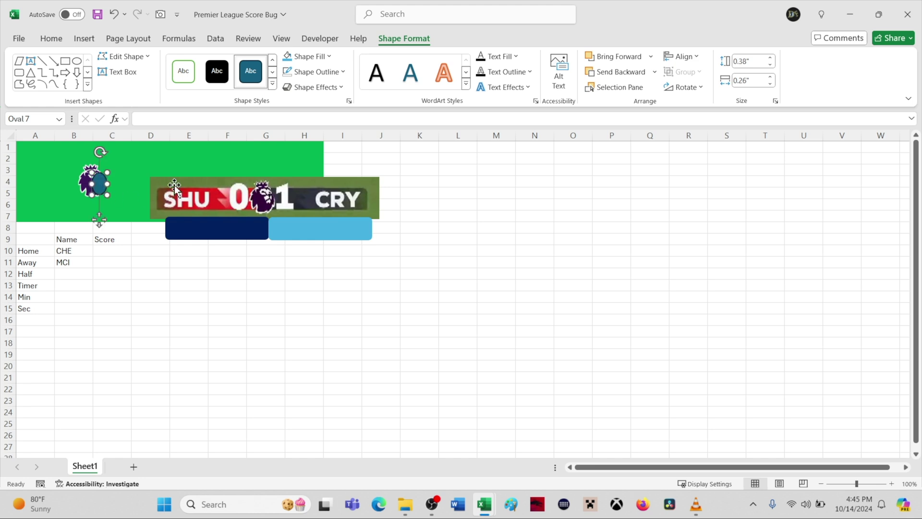
{"action": "left_click", "coordinate": [321, 56]}
{"action": "left_click", "coordinate": [263, 113]}
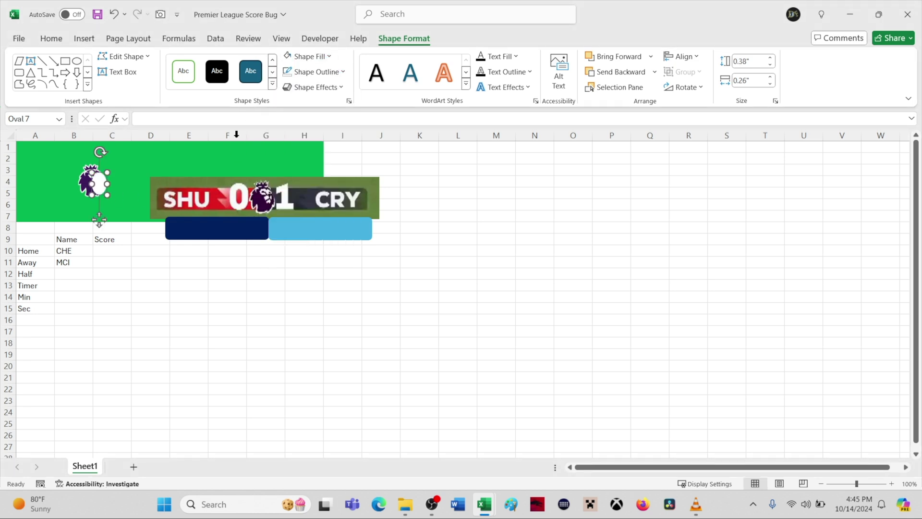
Position the white oval over the lion's face and rotate it slightly to match the tilt of the head.
{"action": "mouse_move", "coordinate": [90, 189]}
{"action": "left_mouse_down"}
{"action": "mouse_move", "coordinate": [90, 149]}
{"action": "mouse_move", "coordinate": [92, 182]}
{"action": "left_mouse_up"}
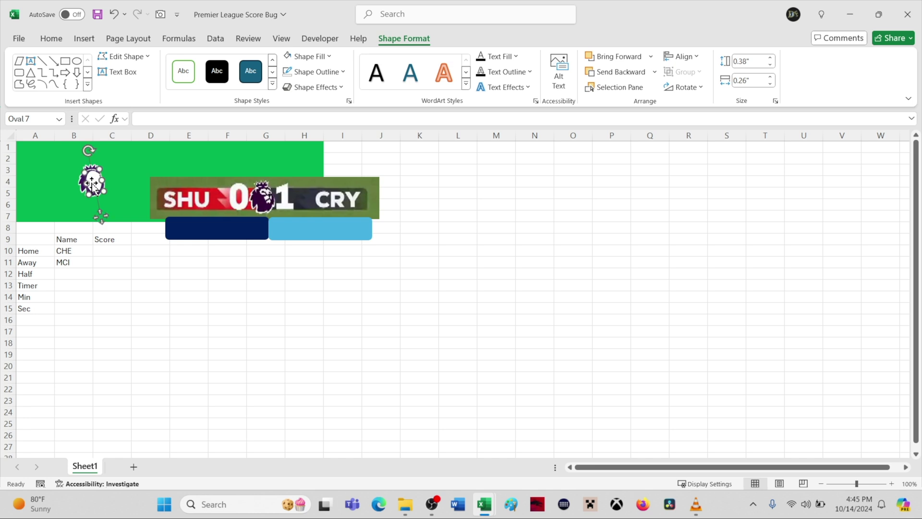
{"action": "left_click_drag", "start_coordinate": [89, 150], "coordinate": [87, 151]}
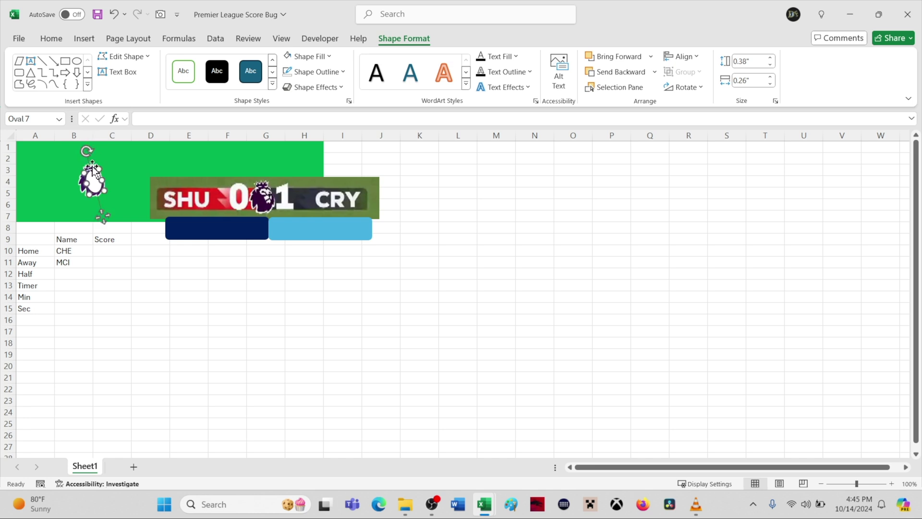
Send the white oval behind the lion logo and group the oval and logo into one object.
{"action": "left_click_drag", "start_coordinate": [96, 191], "coordinate": [113, 218]}
{"action": "left_click", "coordinate": [628, 73]}
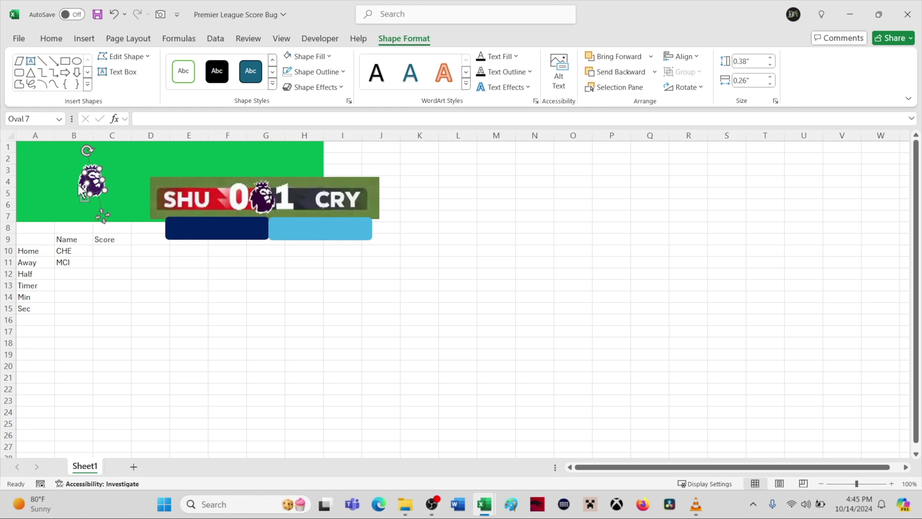
{"action": "left_click", "coordinate": [84, 186], "text": "shift"}
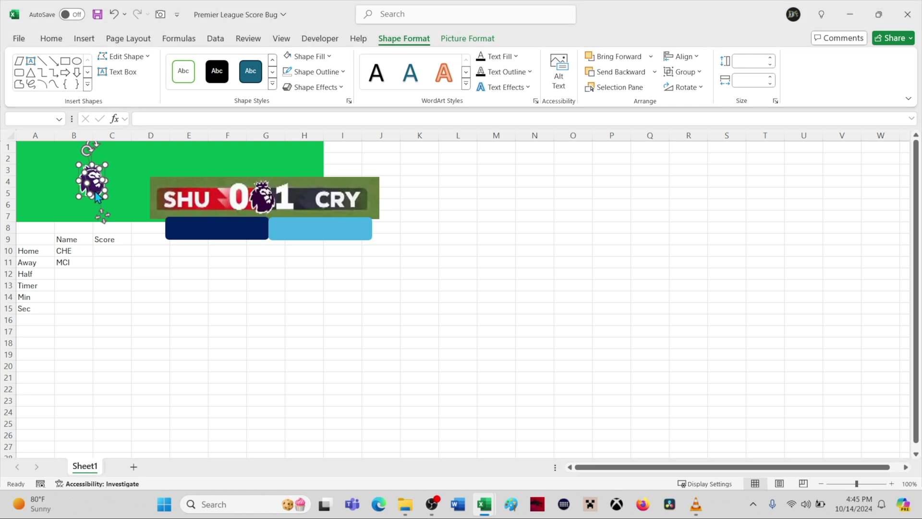
{"action": "right_click", "coordinate": [97, 197]}
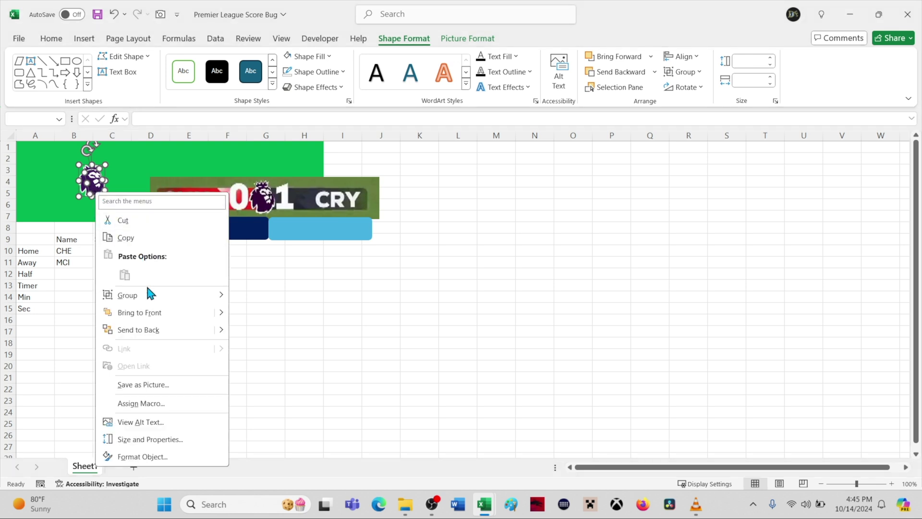
{"action": "mouse_move", "coordinate": [170, 294]}
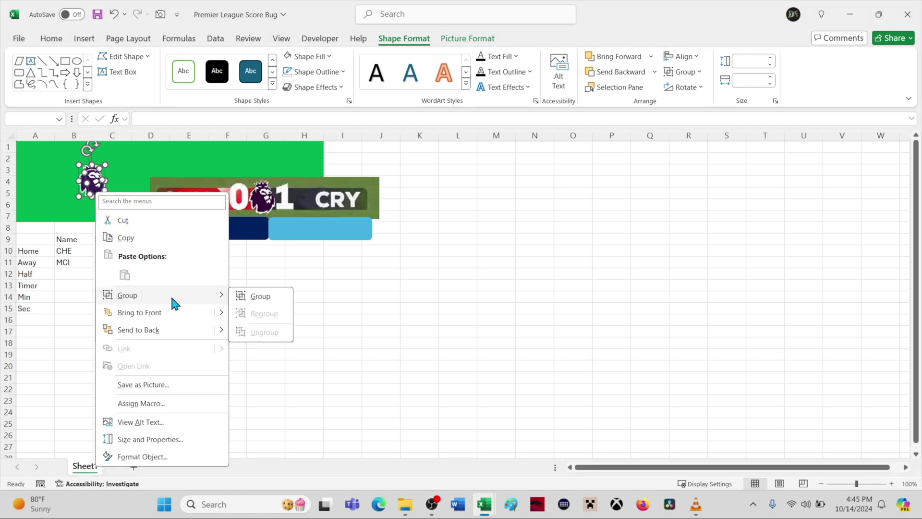
{"action": "left_click", "coordinate": [260, 298]}
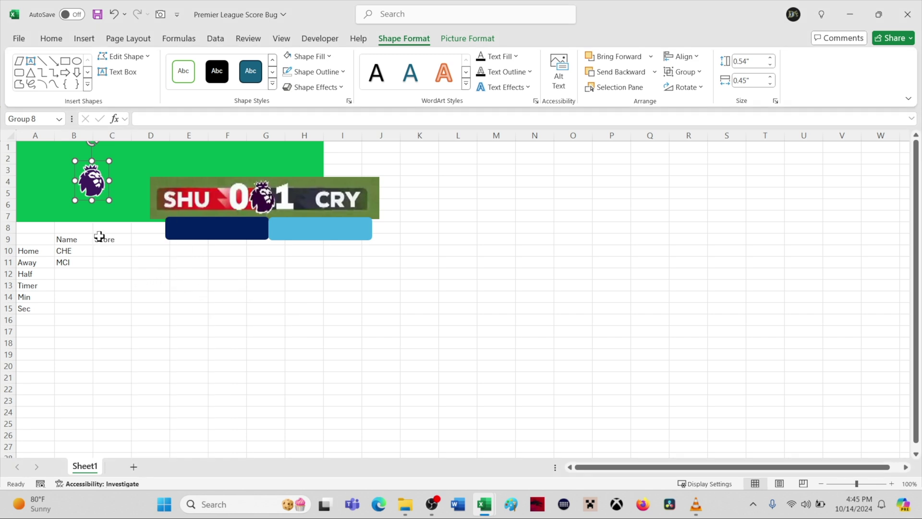
Try the grouped lion logo over the seam between the navy and light blue shapes, and return it to the green area near column C.
{"action": "left_click_drag", "start_coordinate": [93, 188], "coordinate": [118, 190]}
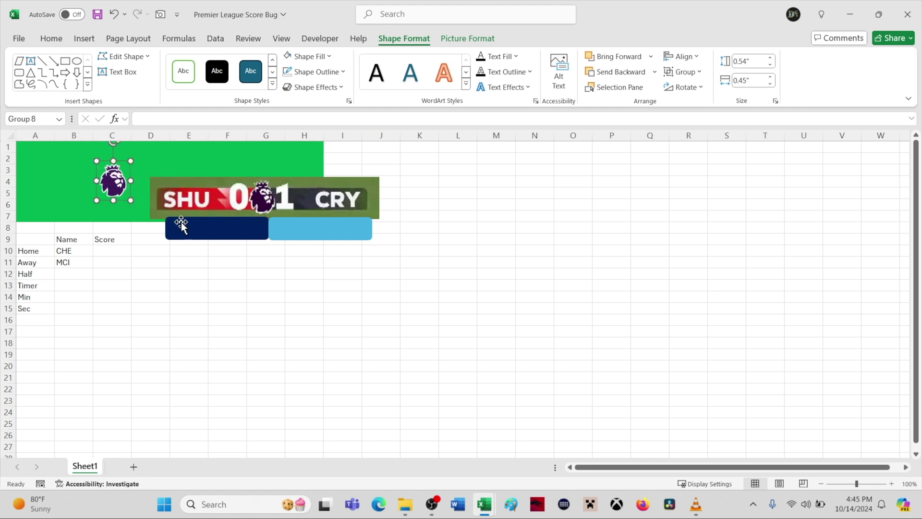
{"action": "left_click_drag", "start_coordinate": [113, 195], "coordinate": [268, 242]}
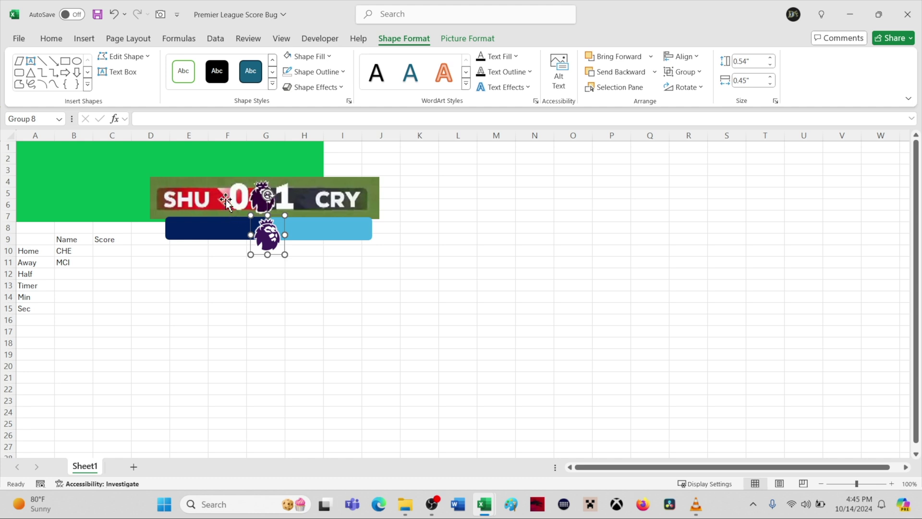
{"action": "left_click_drag", "start_coordinate": [255, 244], "coordinate": [96, 182]}
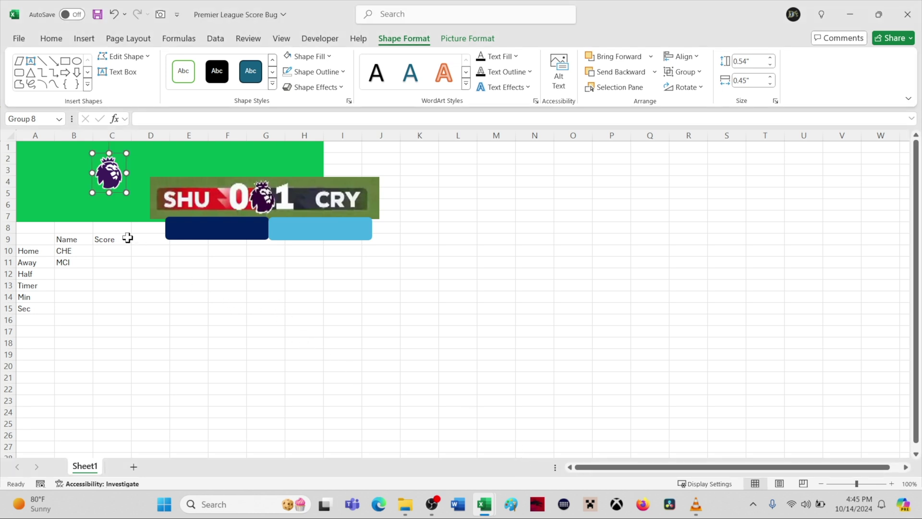
Draw a parallelogram about 1.13" wide on the green area above the score bug picture and set its height to 0.2".
{"action": "left_click", "coordinate": [85, 40]}
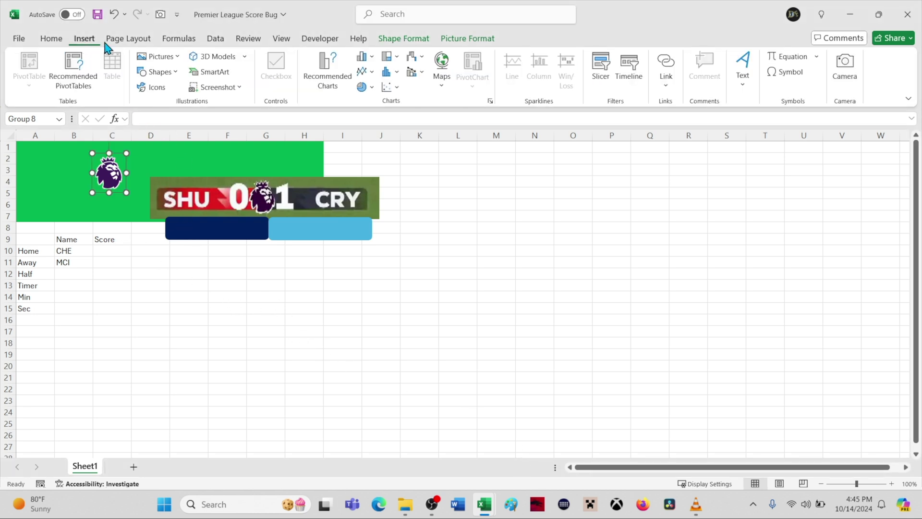
{"action": "left_click", "coordinate": [171, 73]}
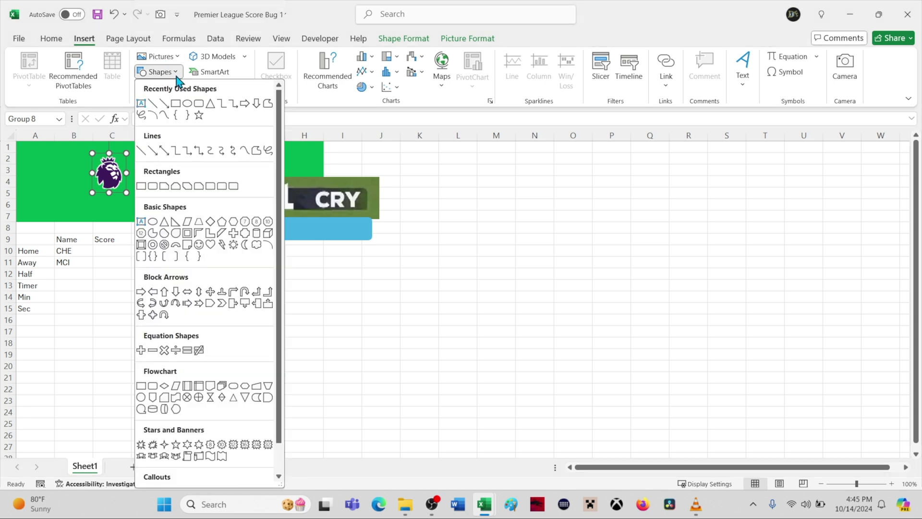
{"action": "left_click", "coordinate": [188, 221]}
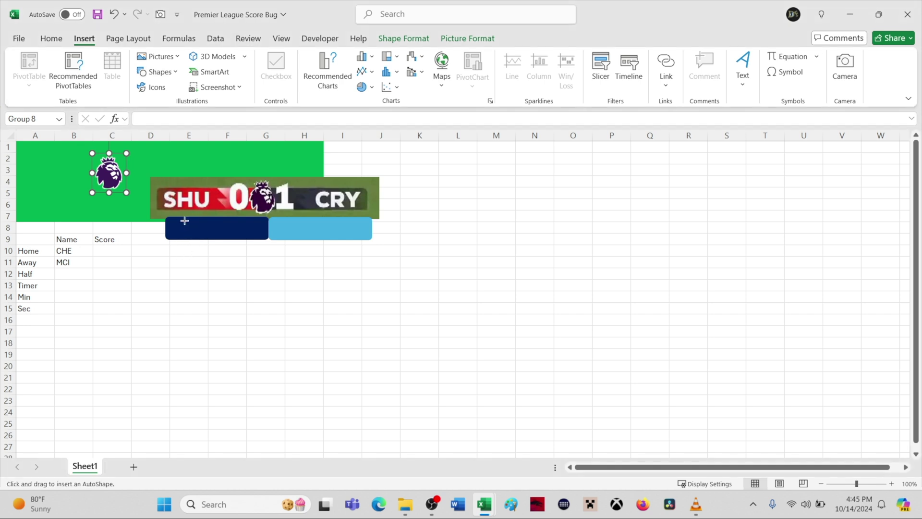
{"action": "mouse_move", "coordinate": [153, 164]}
{"action": "left_mouse_down"}
{"action": "mouse_move", "coordinate": [218, 181]}
{"action": "mouse_move", "coordinate": [207, 169]}
{"action": "mouse_move", "coordinate": [214, 167]}
{"action": "left_mouse_up"}
{"action": "left_click", "coordinate": [214, 233]}
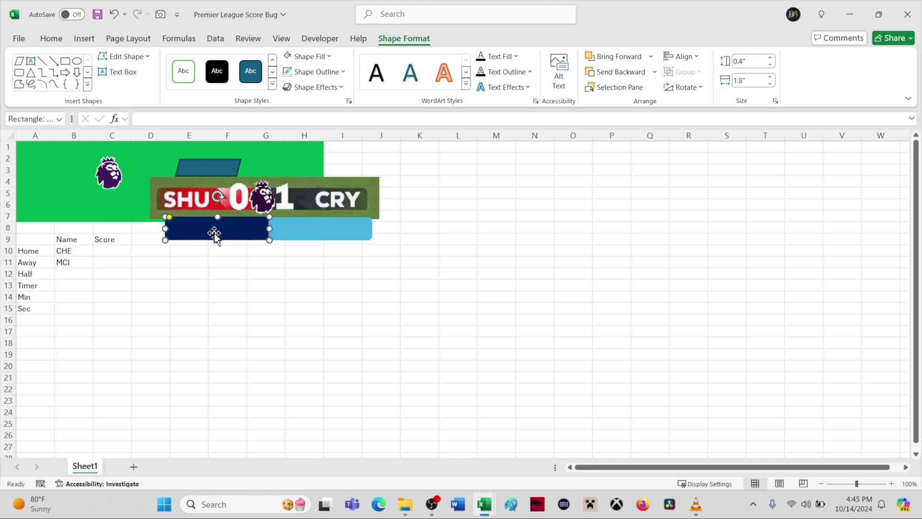
{"action": "left_click", "coordinate": [208, 168]}
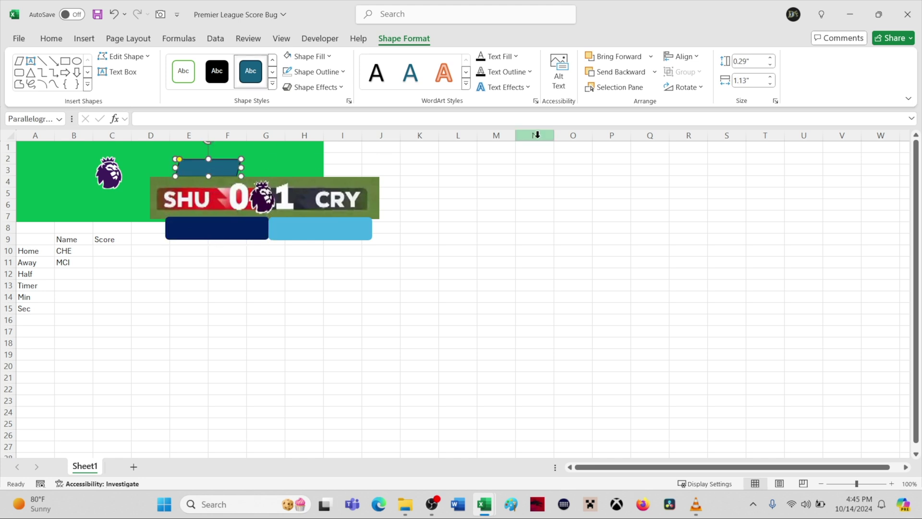
{"action": "left_click", "coordinate": [770, 64]}
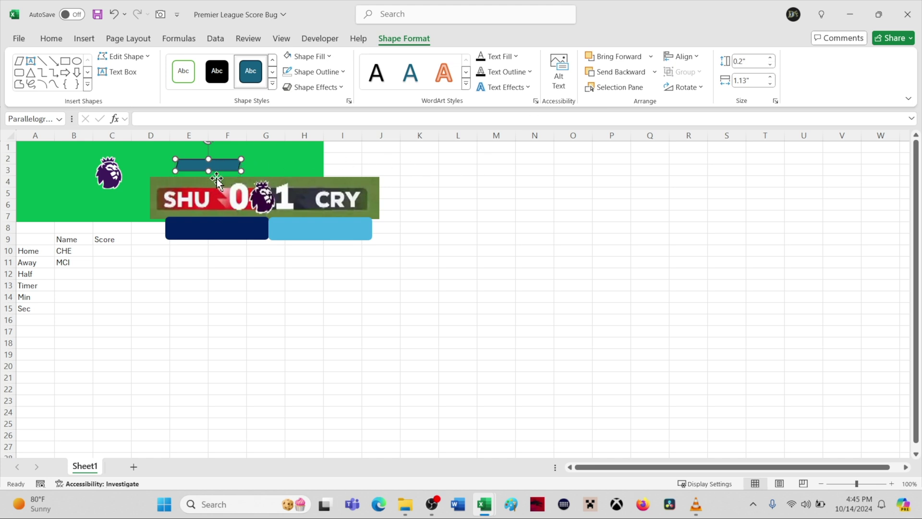
Flip the parallelogram to slant the other way, resize it to about 1.29" by 0.38", and place it over the scores in the picture.
{"action": "left_click_drag", "start_coordinate": [222, 165], "coordinate": [227, 187]}
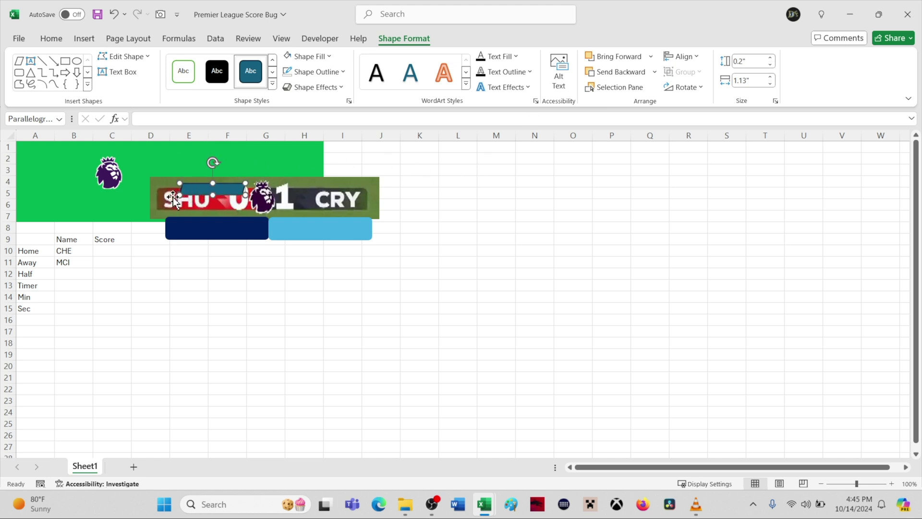
{"action": "left_click_drag", "start_coordinate": [179, 195], "coordinate": [239, 165]}
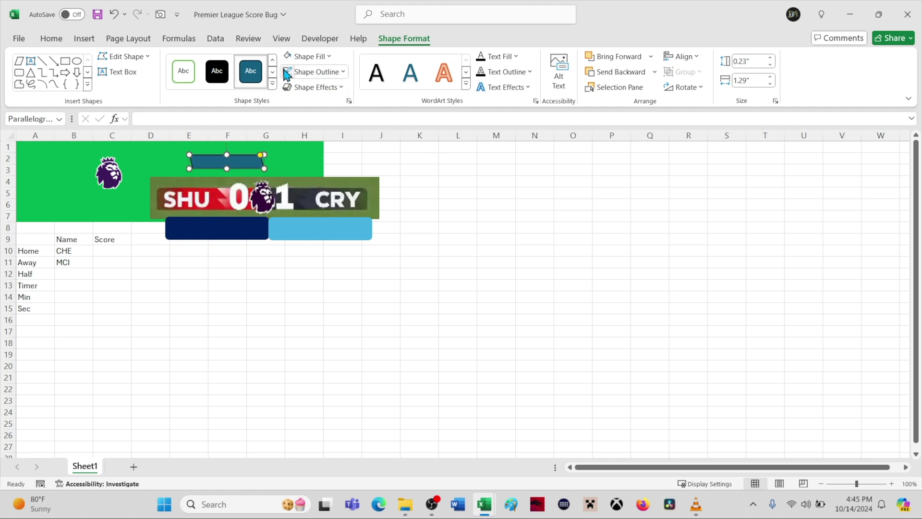
{"action": "left_click", "coordinate": [770, 64]}
{"action": "left_click_drag", "start_coordinate": [235, 159], "coordinate": [255, 210]}
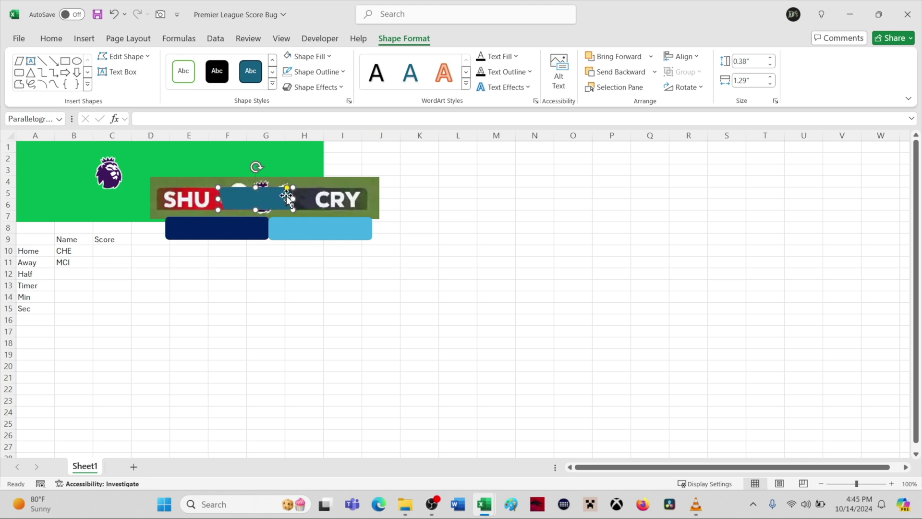
Increase the parallelogram's slant and shift it to match the angled edge beside the home score in the picture.
{"action": "key", "text": "Delete"}
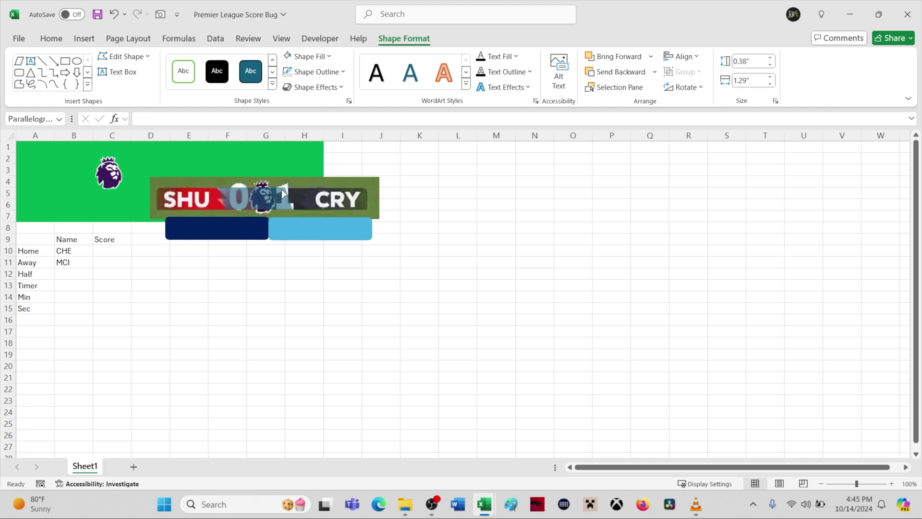
{"action": "key", "text": "ctrl+z"}
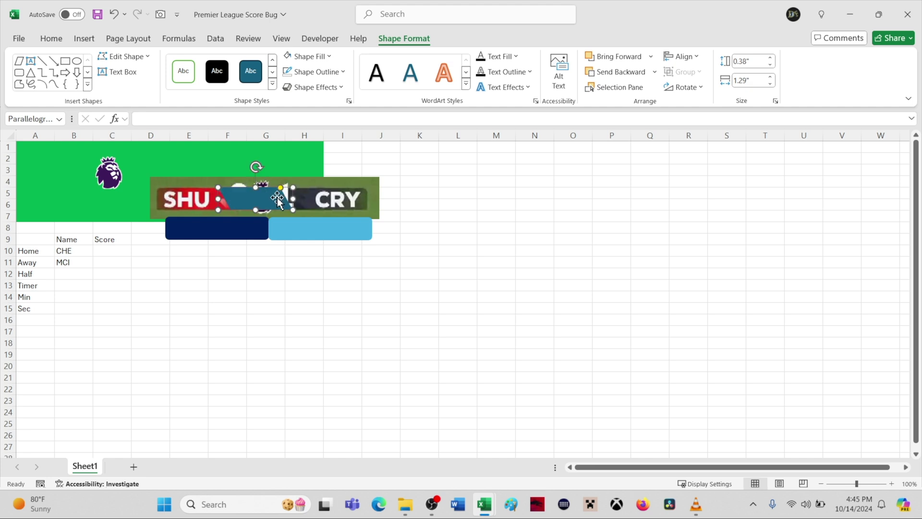
{"action": "left_click_drag", "start_coordinate": [277, 199], "coordinate": [278, 195]}
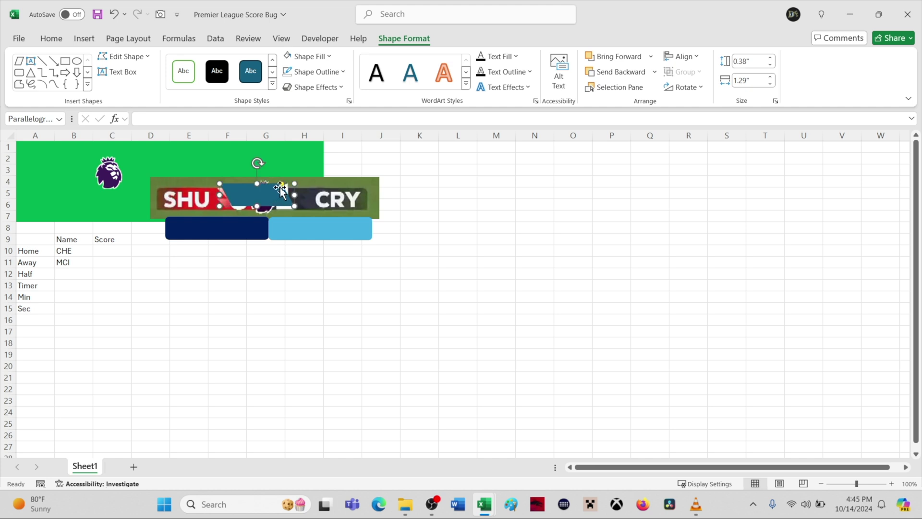
{"action": "key", "text": "Delete"}
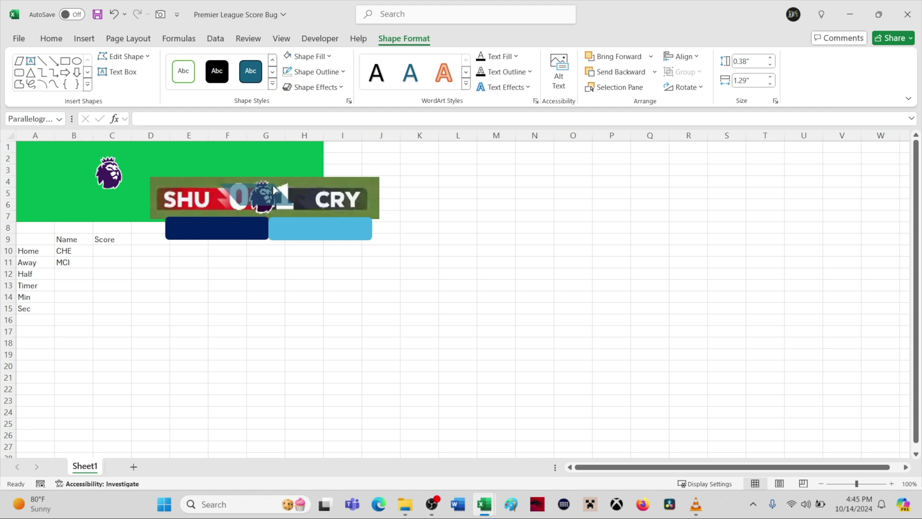
{"action": "key", "text": "ctrl+z"}
{"action": "left_click_drag", "start_coordinate": [268, 192], "coordinate": [253, 188]}
Set the parallelogram to 0.2" high and 1.5" wide, and center it along the upper edge of the navy and light blue shapes' seam.
{"action": "left_click", "coordinate": [770, 65]}
{"action": "left_click", "coordinate": [770, 64]}
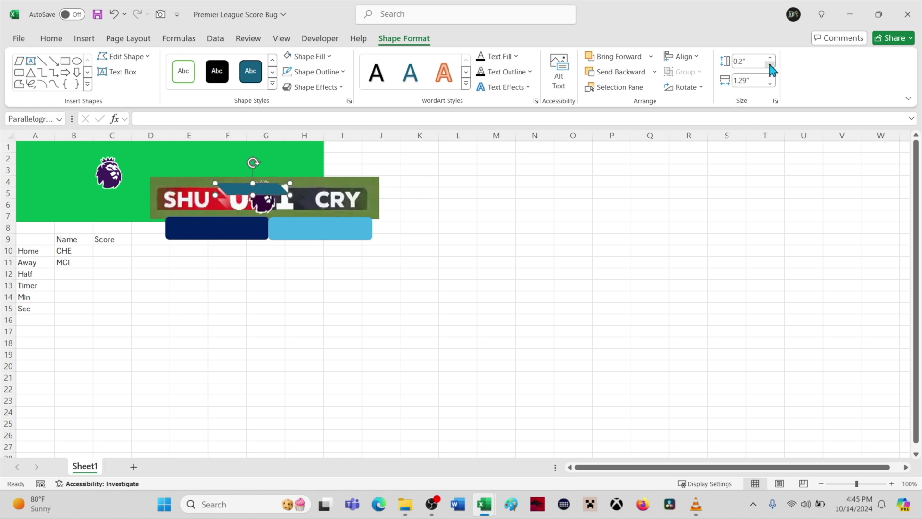
{"action": "left_click_drag", "start_coordinate": [267, 187], "coordinate": [267, 193]}
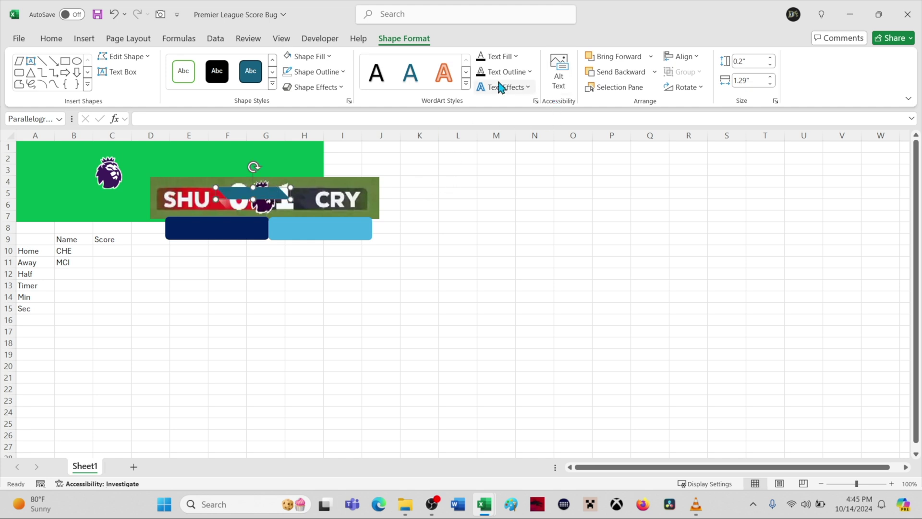
{"action": "left_click", "coordinate": [771, 78]}
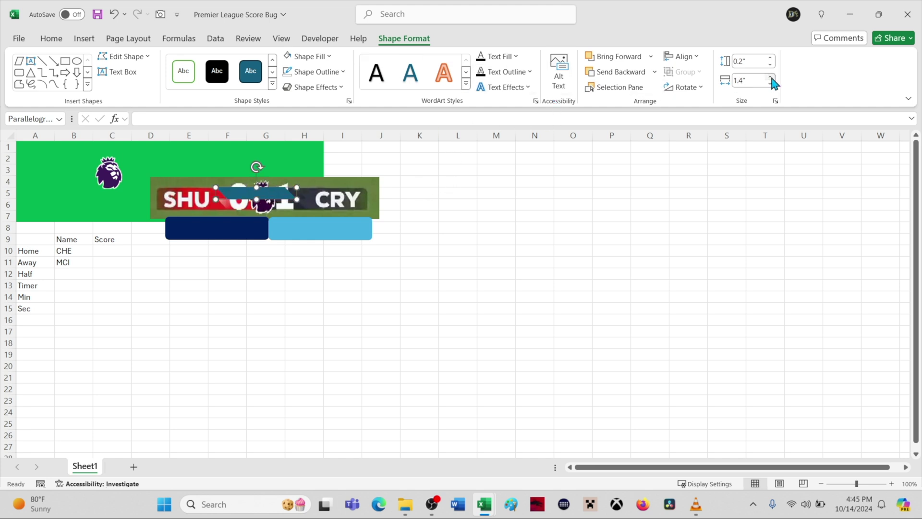
{"action": "left_click", "coordinate": [771, 78]}
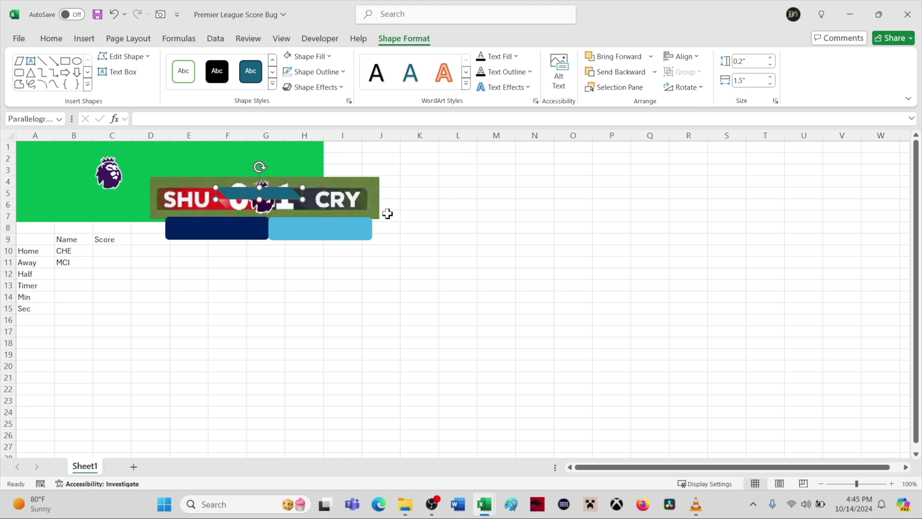
{"action": "left_click_drag", "start_coordinate": [281, 200], "coordinate": [290, 225]}
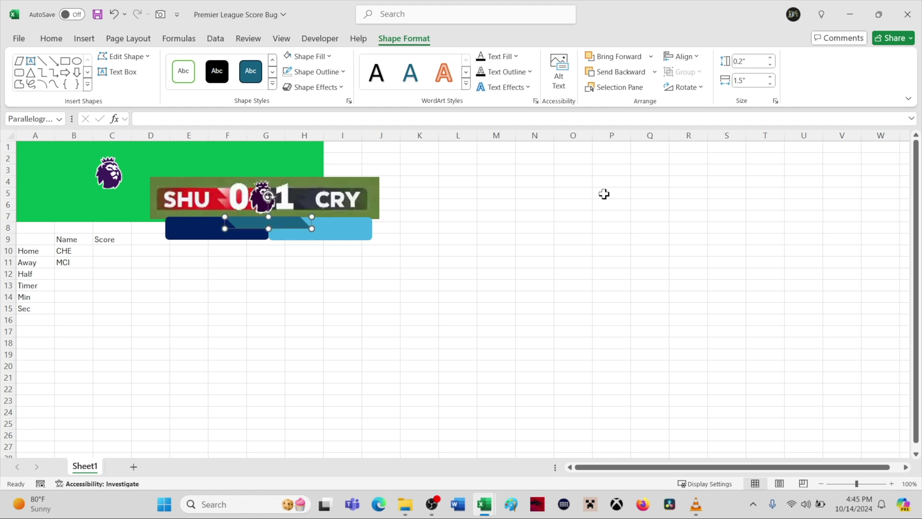
Fill the parallelogram with a custom purple of RGB 61, 25, 91.
{"action": "left_click", "coordinate": [325, 57]}
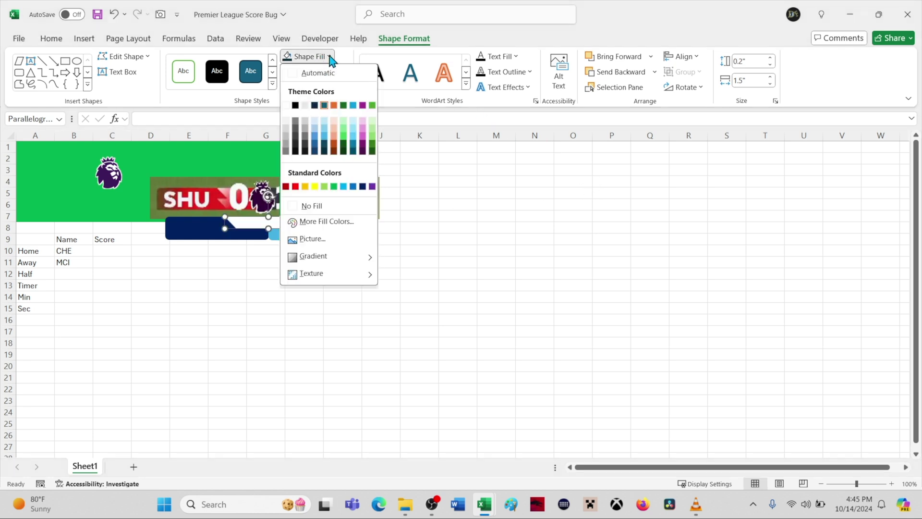
{"action": "left_click", "coordinate": [331, 222]}
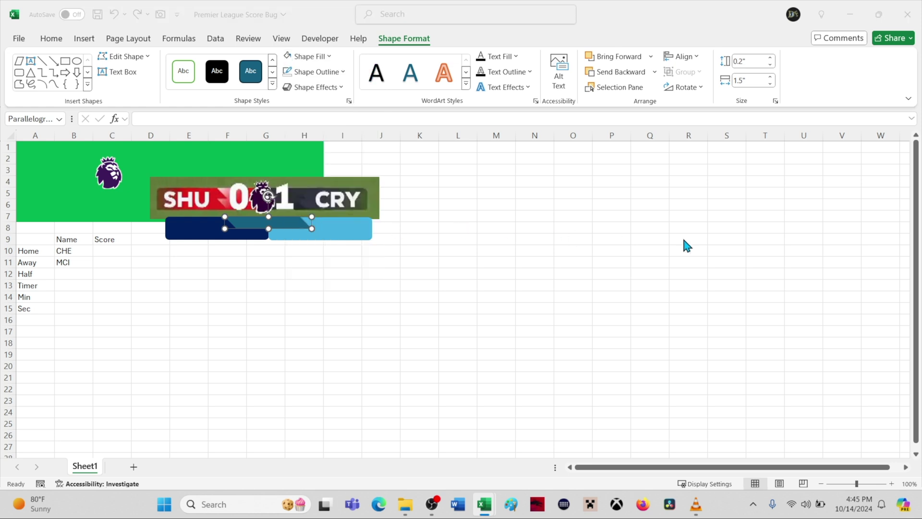
{"action": "left_click", "coordinate": [719, 240]}
{"action": "left_click_drag", "start_coordinate": [719, 240], "coordinate": [655, 239]}
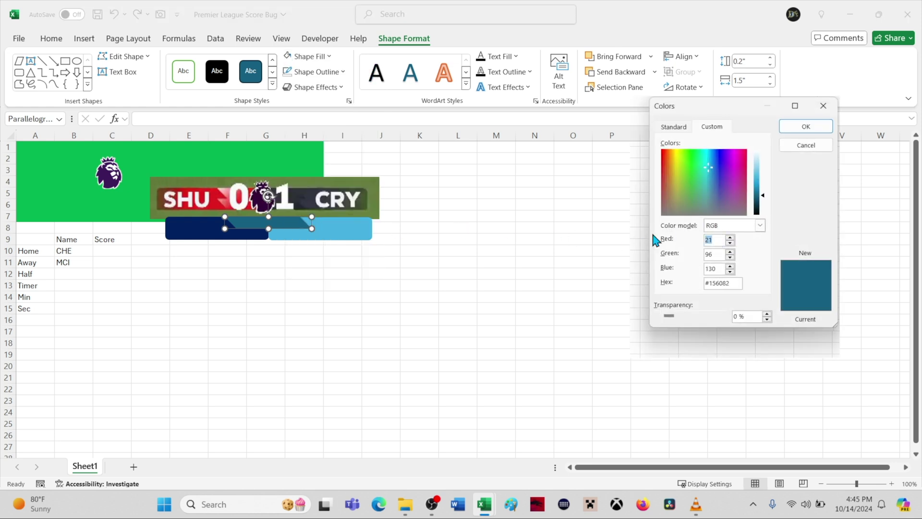
{"action": "type", "text": "61"}
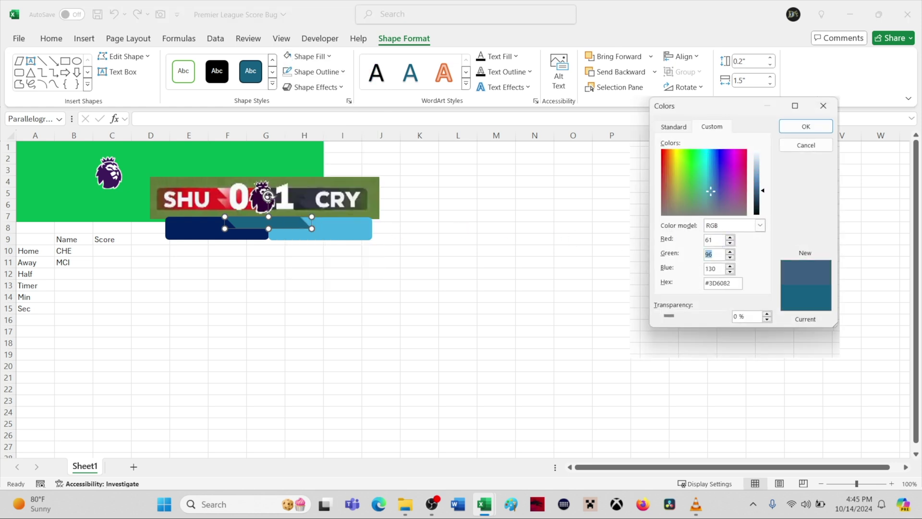
{"action": "type", "text": "25"}
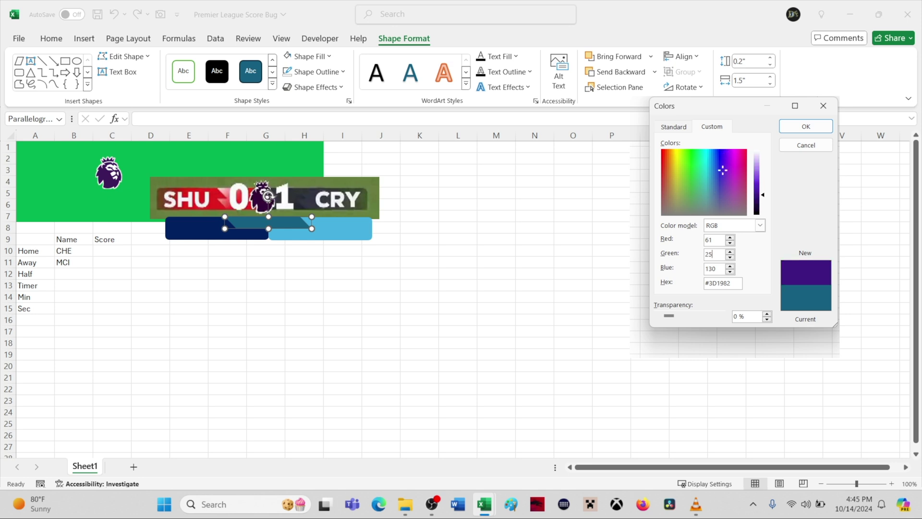
{"action": "type", "text": "91"}
{"action": "left_click", "coordinate": [800, 127]}
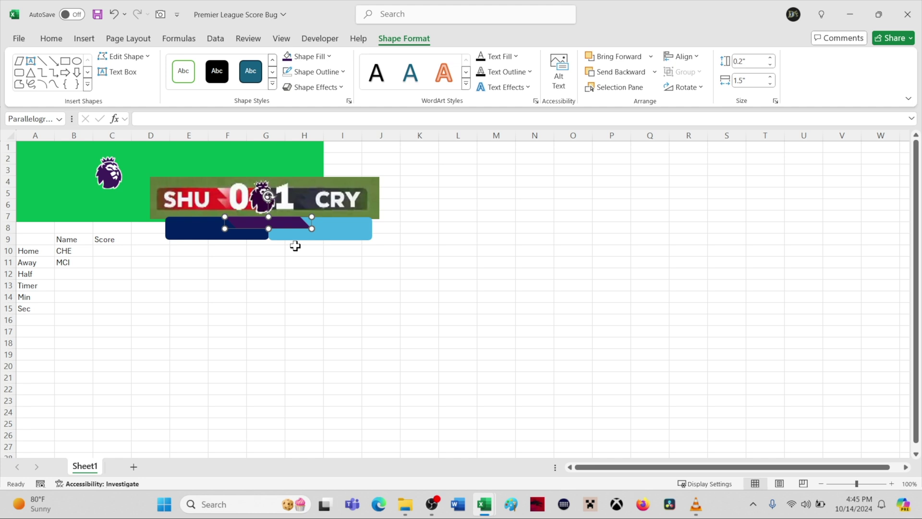
Duplicate the purple parallelogram and position the copy directly beneath the original, with their ends lined up along the score bar's center.
{"action": "key", "text": "ctrl+d"}
{"action": "left_click_drag", "start_coordinate": [296, 232], "coordinate": [291, 234]}
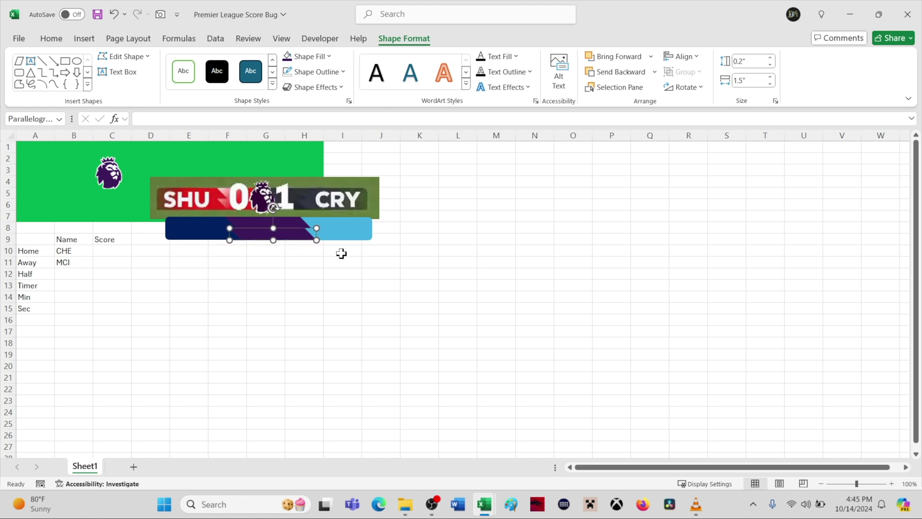
{"action": "key", "text": "Down"}
{"action": "key", "text": "Down"}
{"action": "key", "text": "Down"}
{"action": "key", "text": "Down"}
{"action": "key", "text": "Left"}
{"action": "key", "text": "Left"}
{"action": "key", "text": "Down"}
{"action": "key", "text": "Down"}
{"action": "key", "text": "Down"}
{"action": "key", "text": "Down"}
{"action": "key", "text": "Down"}
{"action": "key", "text": "Left"}
{"action": "key", "text": "Left"}
{"action": "key", "text": "Left"}
{"action": "key", "text": "Left"}
{"action": "key", "text": "Left"}
{"action": "key", "text": "Left"}
{"action": "key", "text": "Left"}
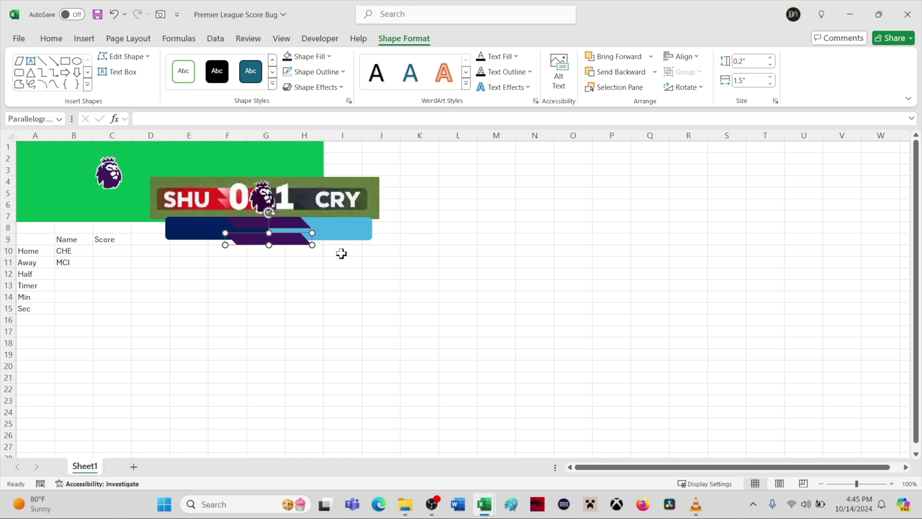
{"action": "key", "text": "Up"}
{"action": "key", "text": "Up"}
{"action": "key", "text": "Up"}
{"action": "key", "text": "Up"}
{"action": "key", "text": "Up"}
{"action": "key", "text": "Up"}
{"action": "key", "text": "Up"}
{"action": "key", "text": "Up"}
{"action": "key", "text": "Up"}
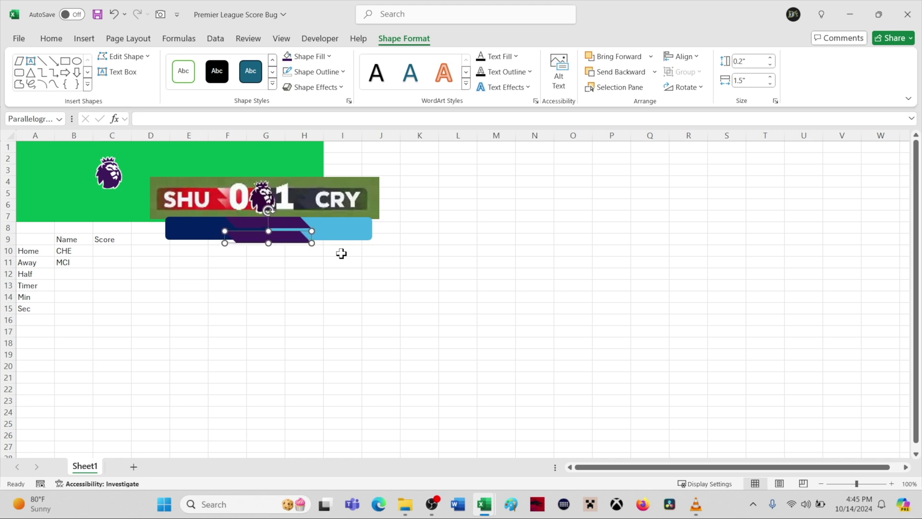
{"action": "key", "text": "Up"}
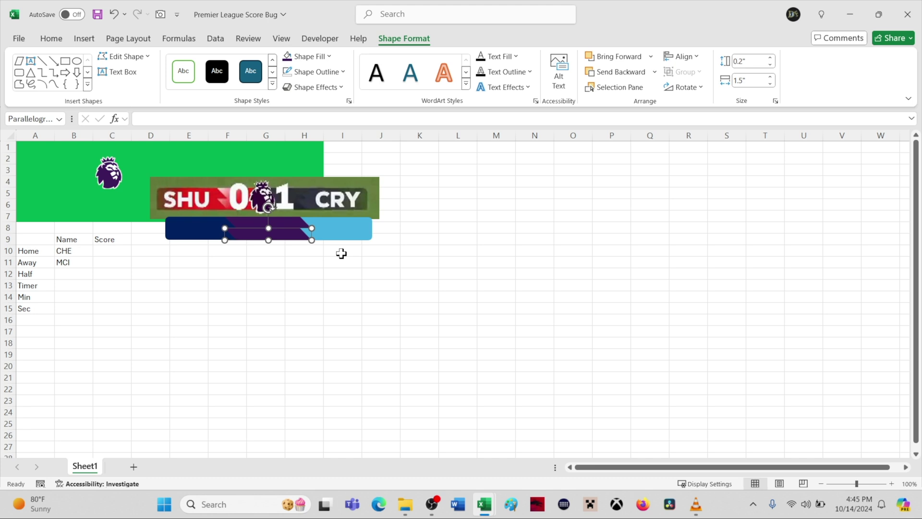
{"action": "key", "text": "Up"}
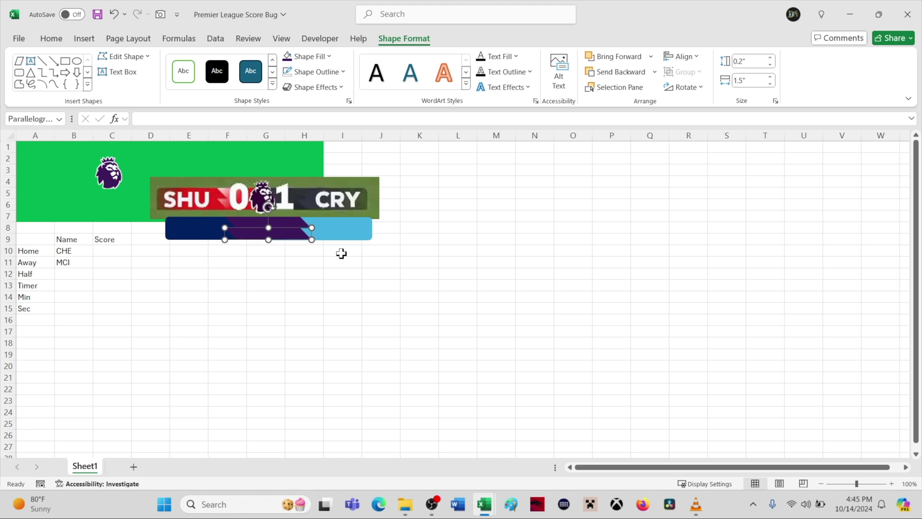
{"action": "left_click", "coordinate": [417, 239]}
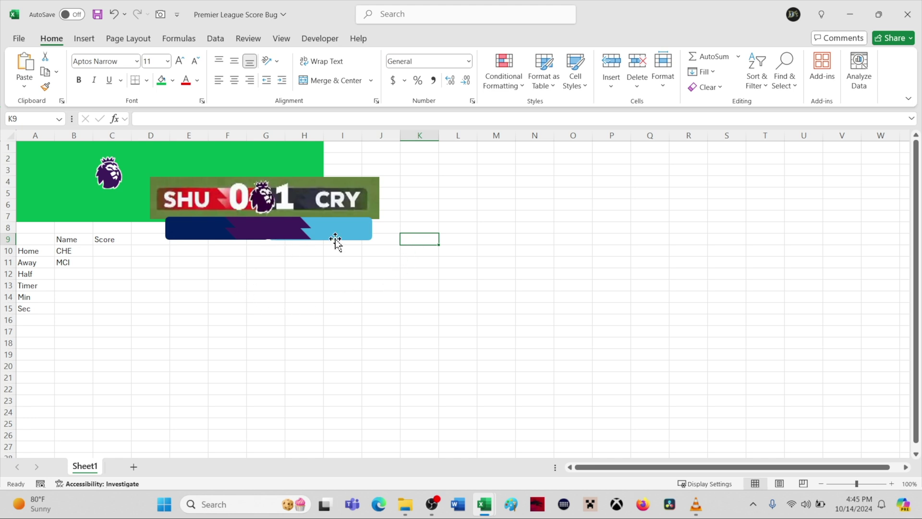
{"action": "left_click", "coordinate": [289, 235]}
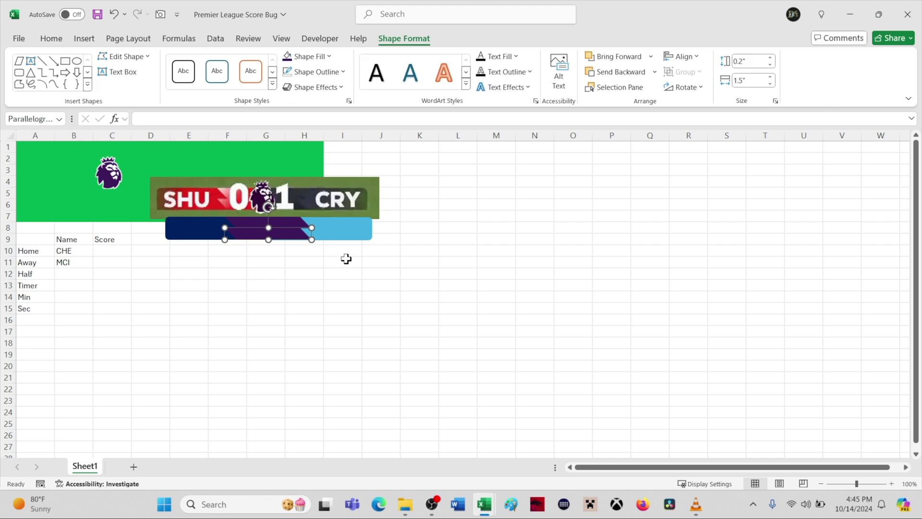
{"action": "left_click", "coordinate": [321, 261]}
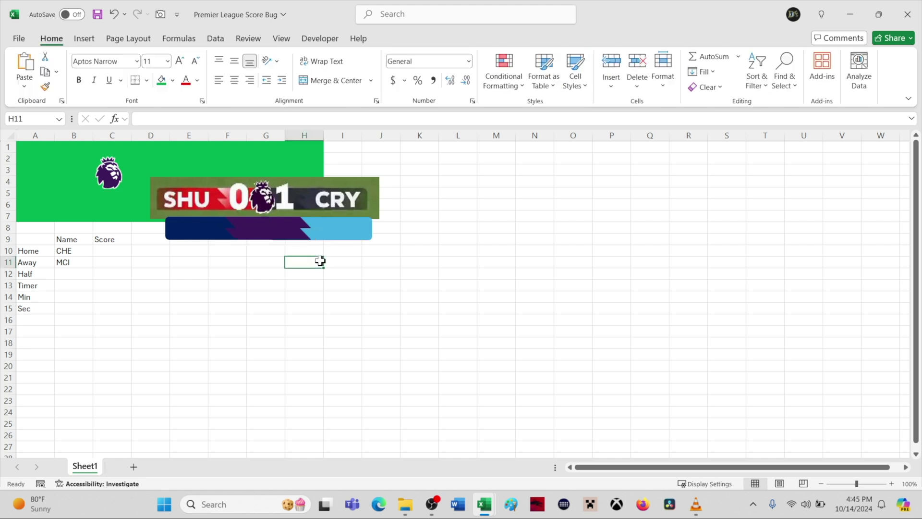
{"action": "left_click", "coordinate": [330, 235]}
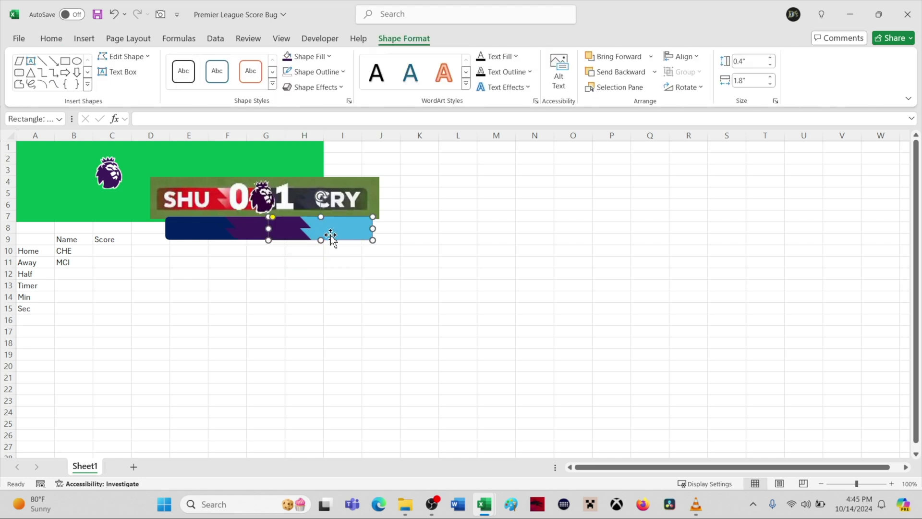
{"action": "left_click", "coordinate": [331, 261]}
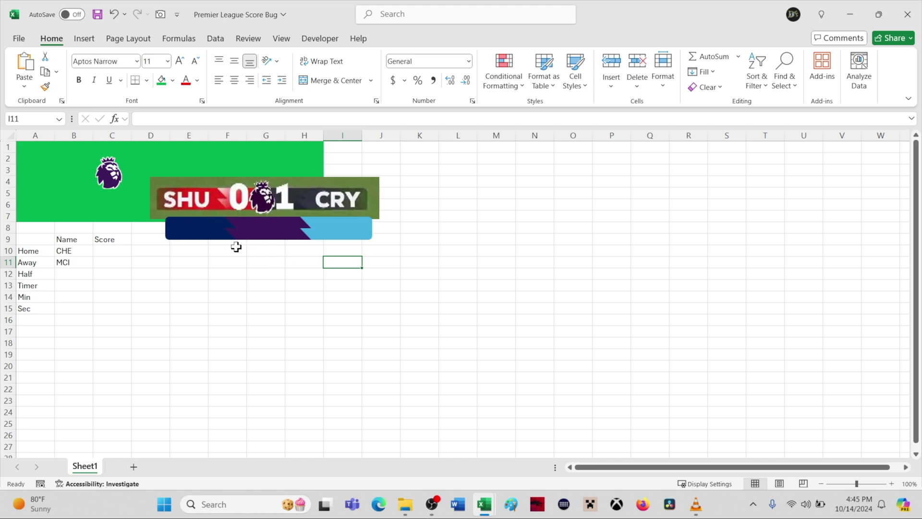
Move the navy, light blue and two purple shapes together onto the green background, and shift the reference picture clear of it.
{"action": "left_click", "coordinate": [195, 234]}
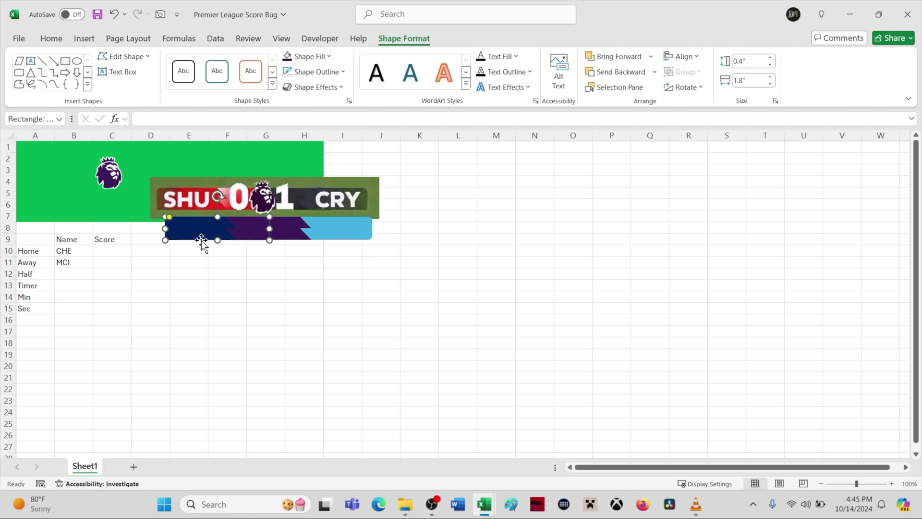
{"action": "left_click", "coordinate": [349, 235], "text": "ctrl"}
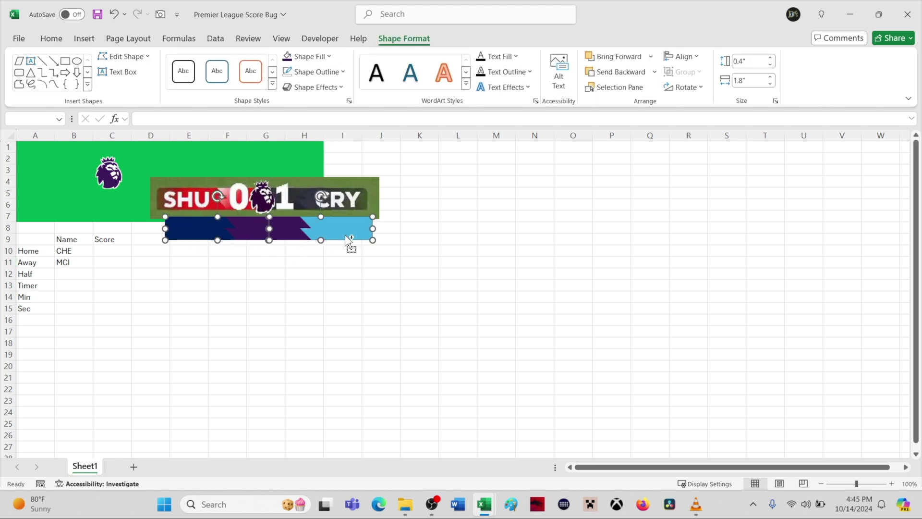
{"action": "left_click", "coordinate": [290, 225], "text": "ctrl"}
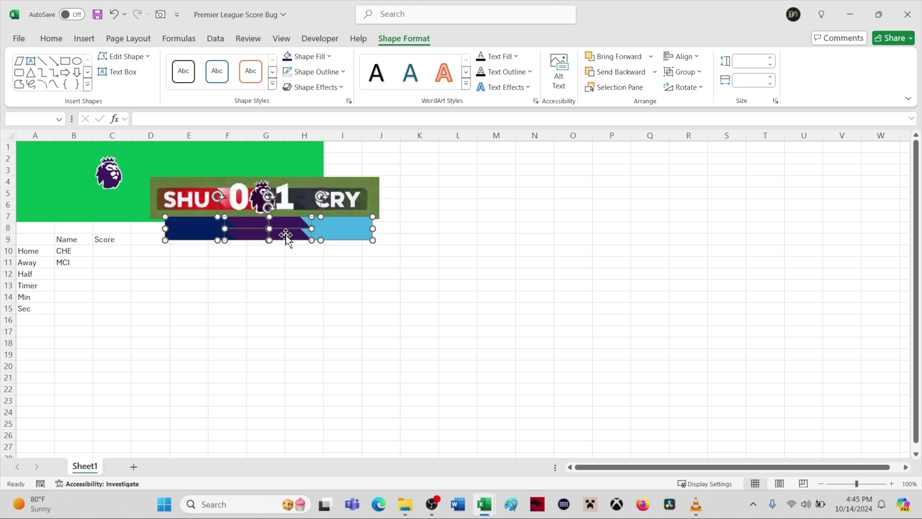
{"action": "left_click_drag", "start_coordinate": [287, 226], "coordinate": [186, 176]}
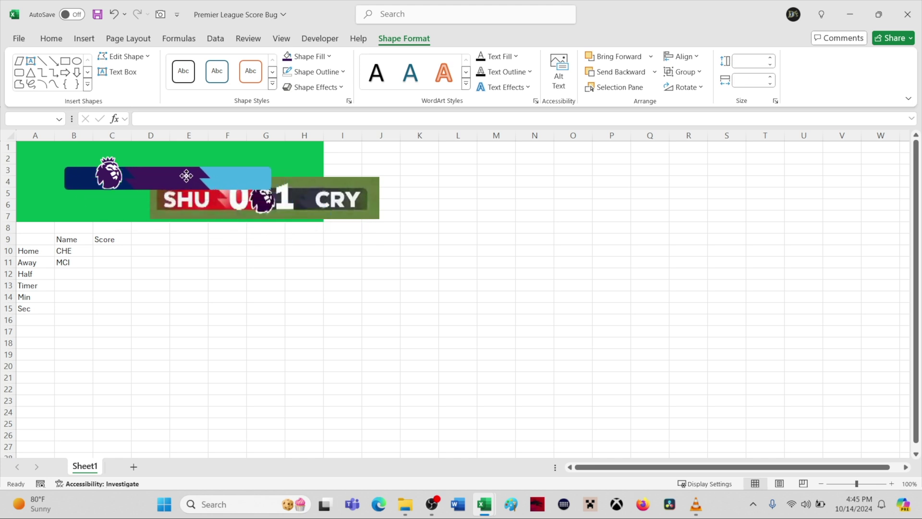
{"action": "key", "text": "Right"}
{"action": "key", "text": "Right"}
{"action": "key", "text": "Right"}
{"action": "key", "text": "Right"}
{"action": "key", "text": "Right"}
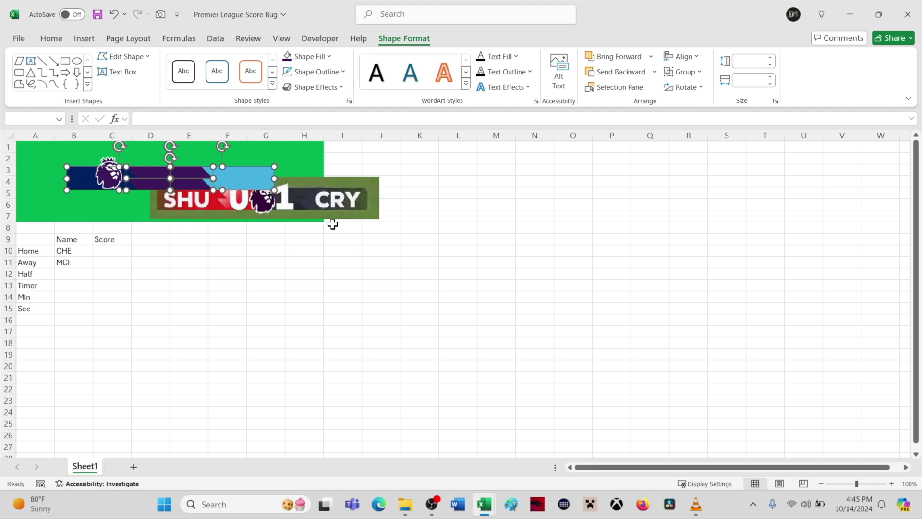
{"action": "left_click_drag", "start_coordinate": [337, 204], "coordinate": [518, 248]}
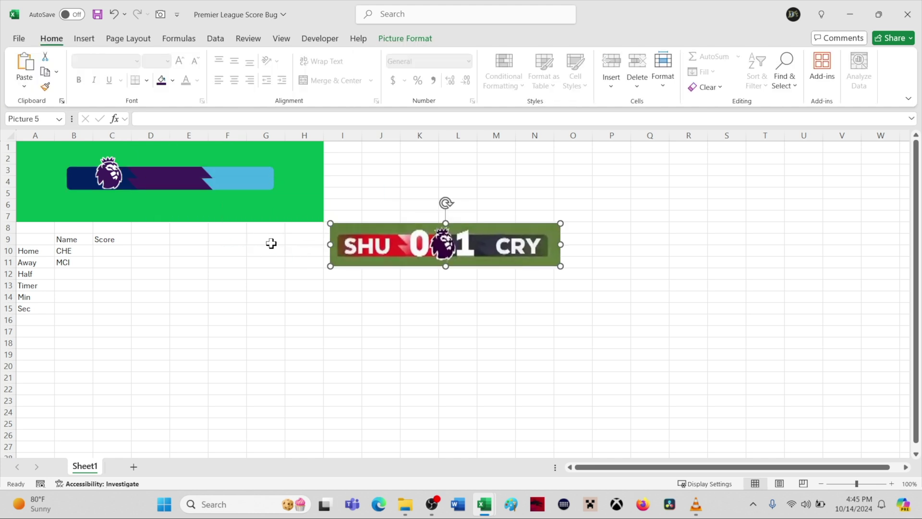
{"action": "left_click", "coordinate": [202, 265]}
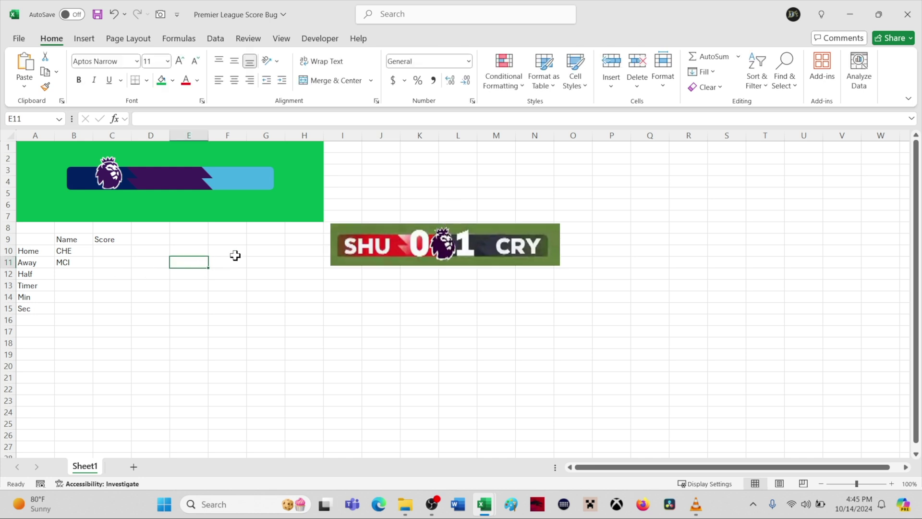
Create a smaller copy of the light blue rectangle, about 0.4" by 0.86", and center it over the purple panels' lower edge.
{"action": "left_click", "coordinate": [254, 185]}
{"action": "left_click_drag", "start_coordinate": [255, 183], "coordinate": [208, 222]}
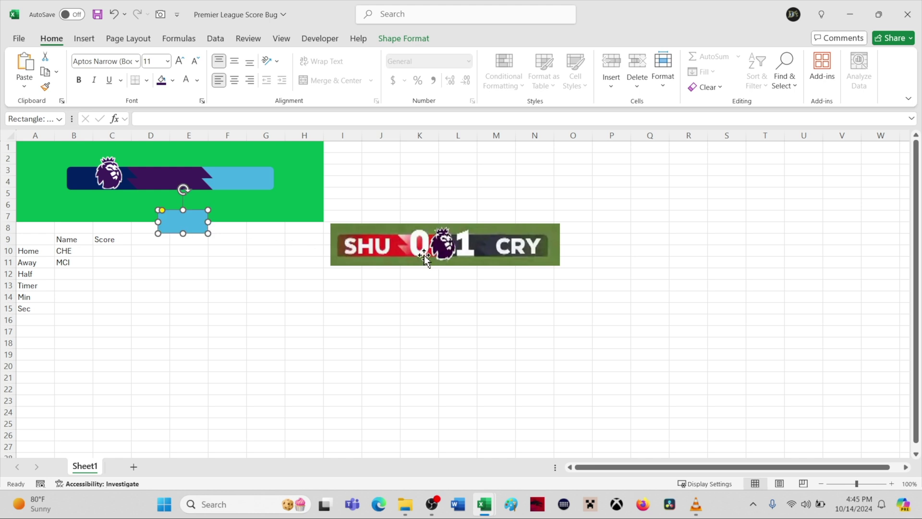
{"action": "left_click_drag", "start_coordinate": [191, 225], "coordinate": [179, 194]}
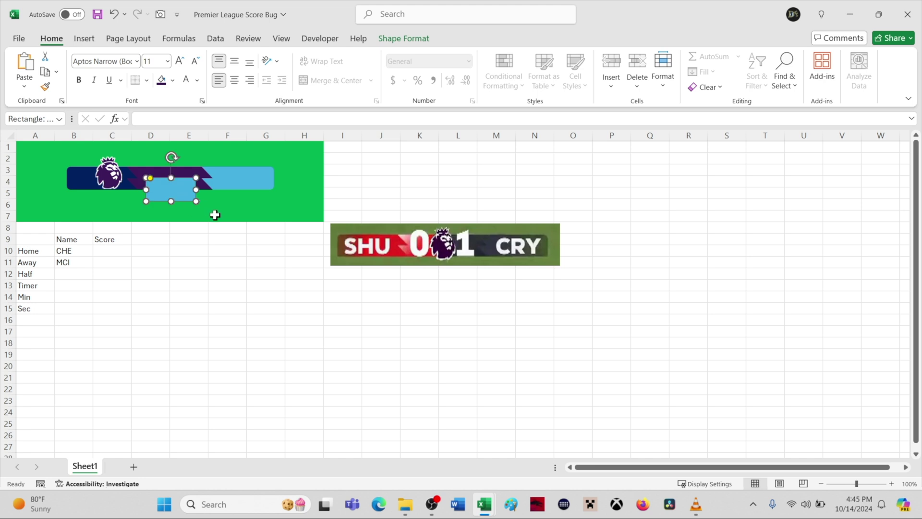
{"action": "key", "text": "Left"}
{"action": "key", "text": "Left"}
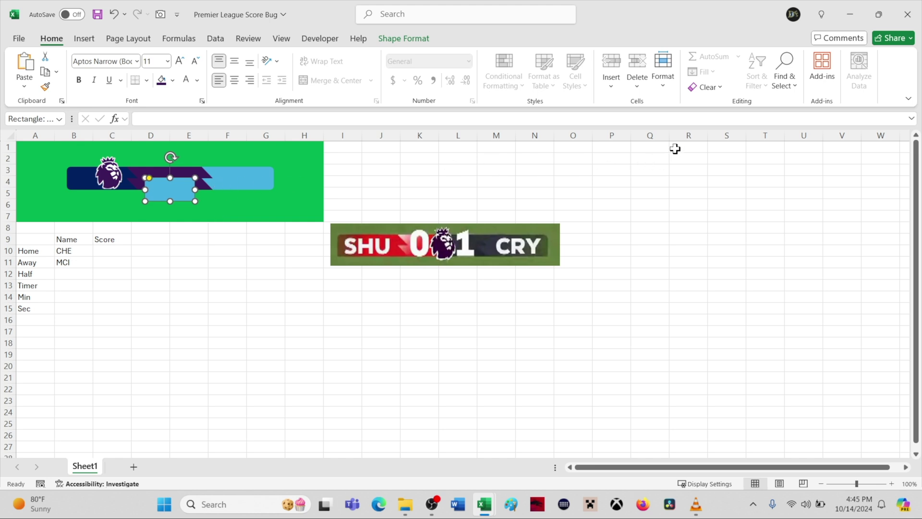
Send the small rectangle behind the purple parallelograms and fill it with the same purple.
{"action": "left_click", "coordinate": [416, 38]}
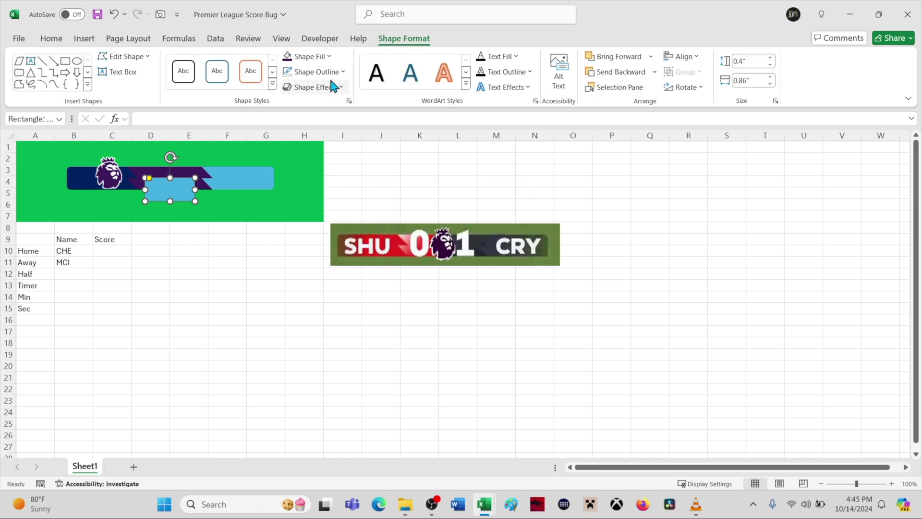
{"action": "left_click", "coordinate": [654, 72]}
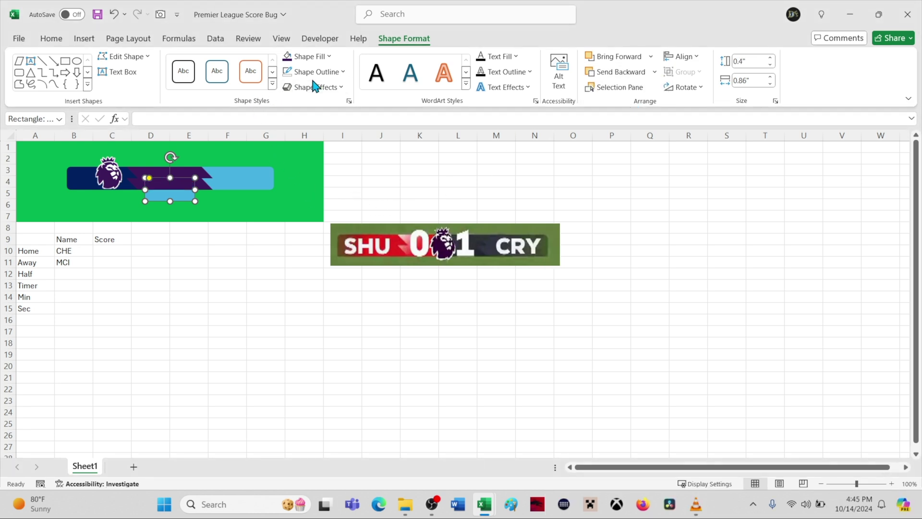
{"action": "left_click", "coordinate": [289, 57]}
{"action": "left_click", "coordinate": [232, 239]}
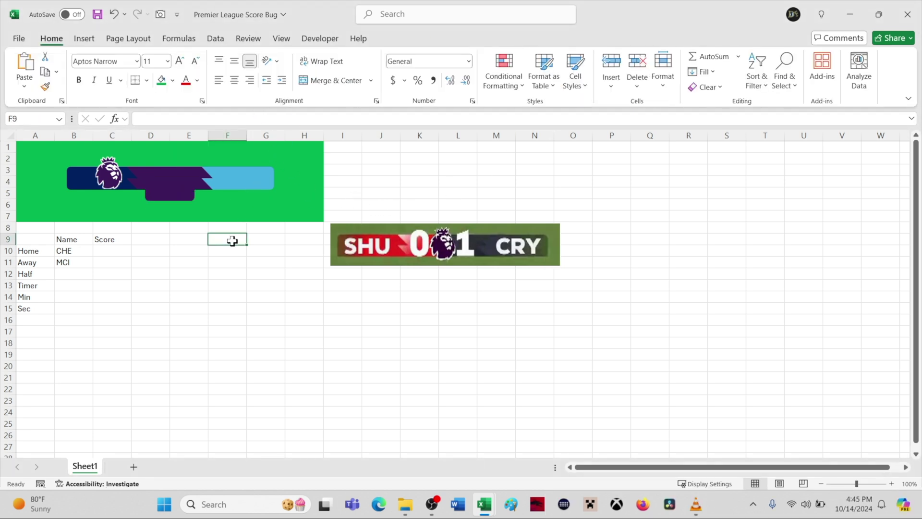
Move the grouped lion logo to the center of the score bar and bring it in front of the purple shapes.
{"action": "left_click_drag", "start_coordinate": [108, 180], "coordinate": [171, 184]}
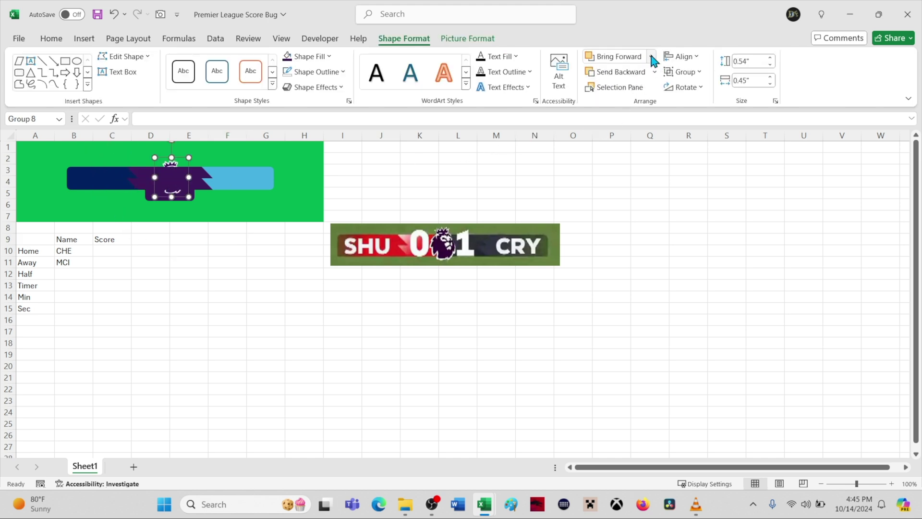
{"action": "left_click", "coordinate": [652, 57]}
{"action": "left_click", "coordinate": [625, 90]}
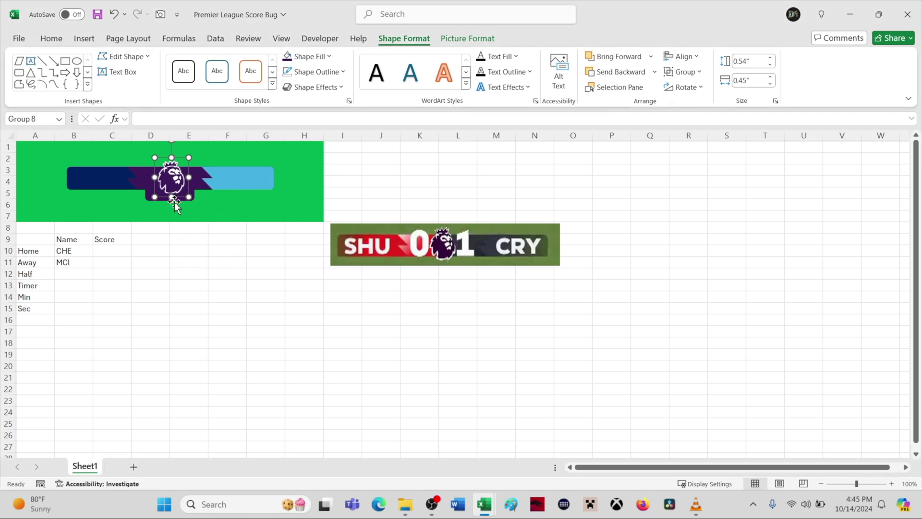
{"action": "left_click_drag", "start_coordinate": [171, 183], "coordinate": [170, 176]}
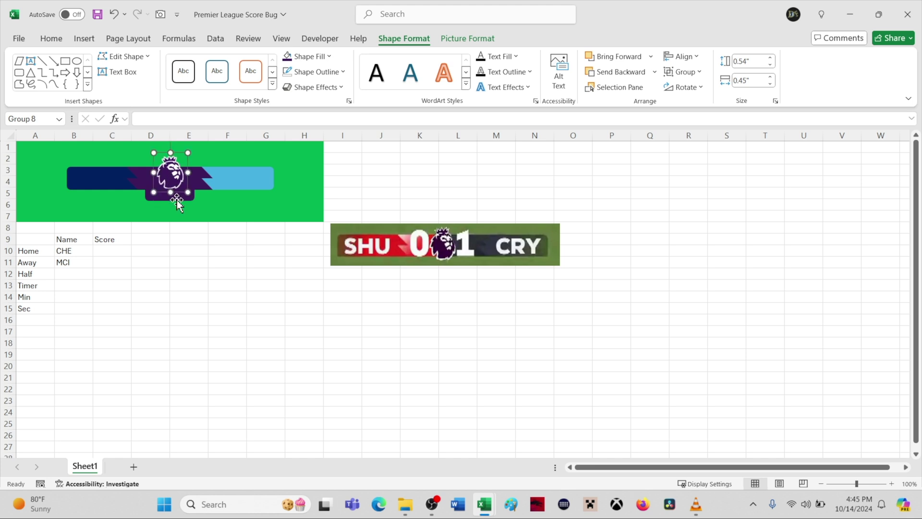
Lower the small purple rectangle slightly beneath the logo, and move the reference picture up beside the green background.
{"action": "left_click", "coordinate": [177, 200]}
{"action": "key", "text": "Down"}
{"action": "key", "text": "Down"}
{"action": "key", "text": "Down"}
{"action": "key", "text": "Down"}
{"action": "key", "text": "Down"}
{"action": "key", "text": "Down"}
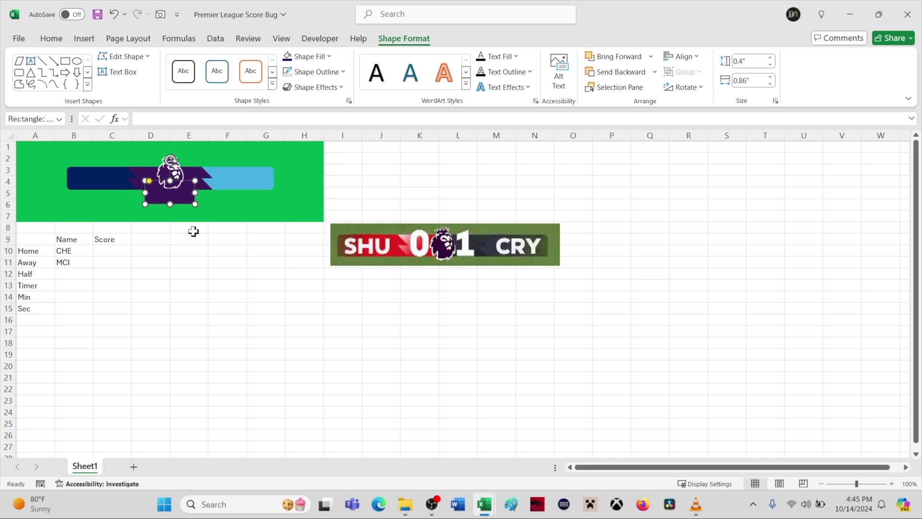
{"action": "left_click", "coordinate": [192, 251]}
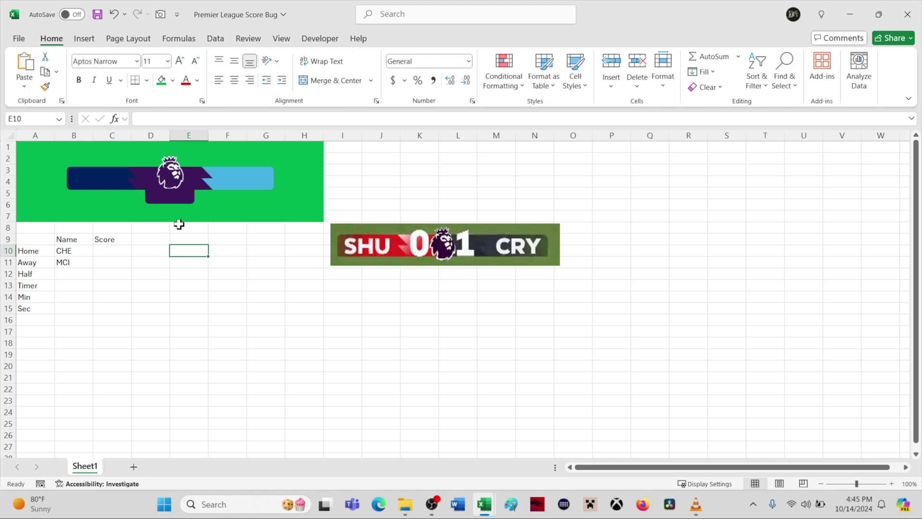
{"action": "left_click_drag", "start_coordinate": [388, 244], "coordinate": [384, 209]}
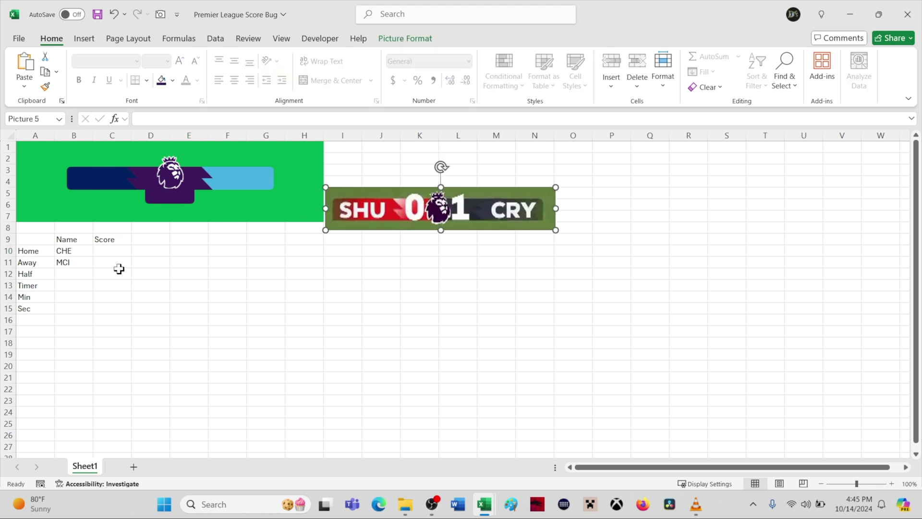
{"action": "left_click", "coordinate": [151, 297]}
Insert a text box below the green background and link it to the home team name with =$B$10.
{"action": "left_click", "coordinate": [87, 42]}
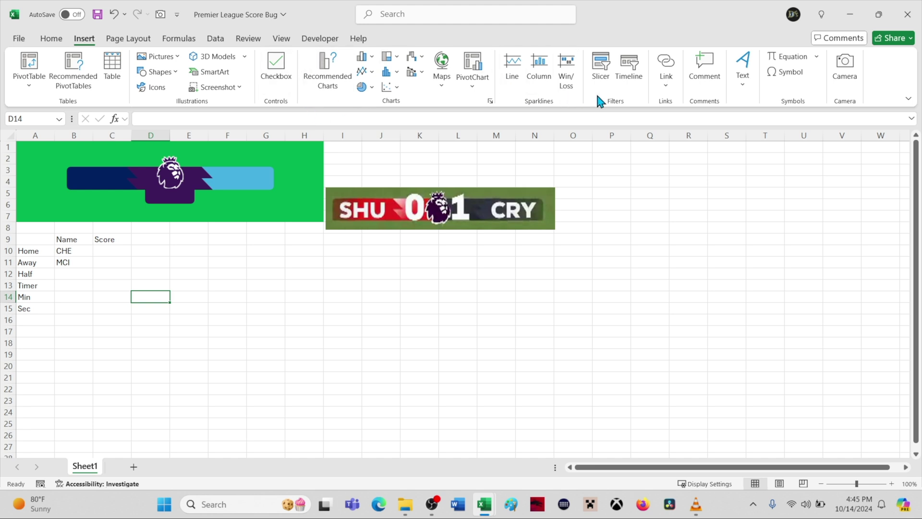
{"action": "left_click", "coordinate": [742, 68]}
{"action": "left_click", "coordinate": [745, 136]}
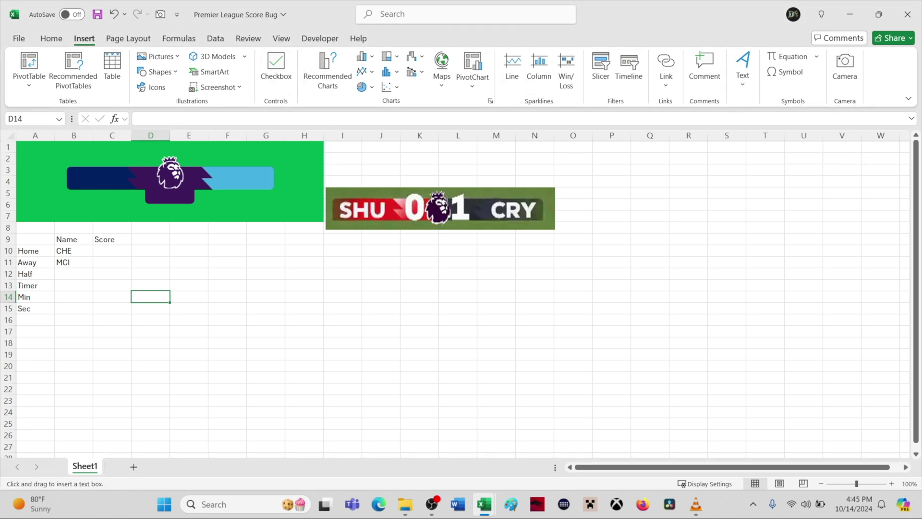
{"action": "left_click", "coordinate": [192, 243]}
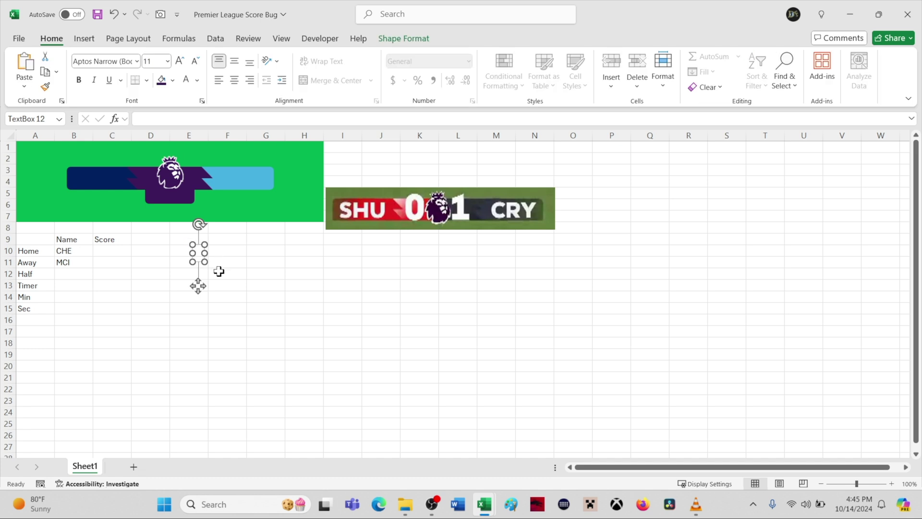
{"action": "left_click", "coordinate": [164, 118]}
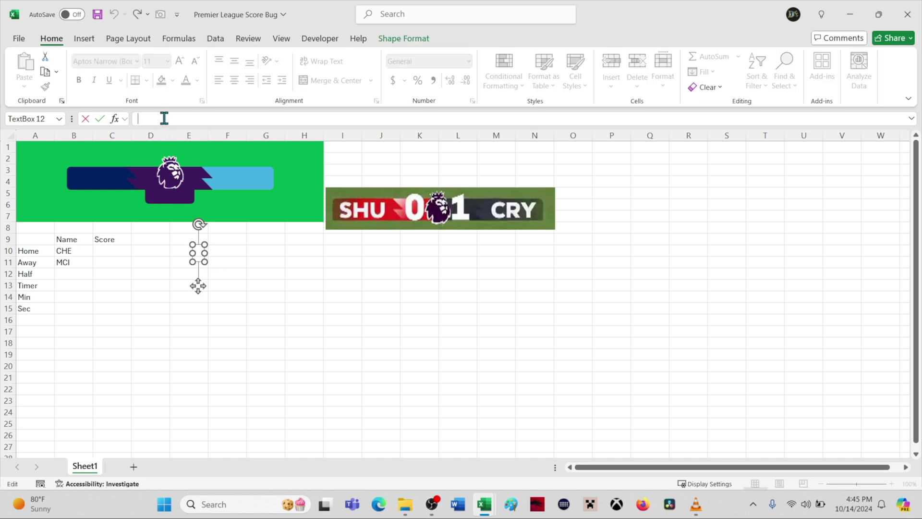
{"action": "type", "text": "="}
{"action": "left_click", "coordinate": [69, 250]}
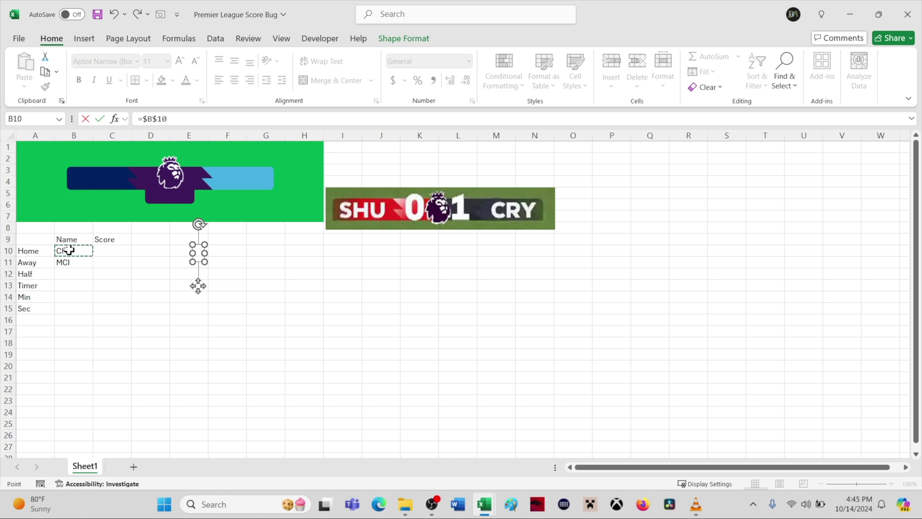
{"action": "key", "text": "Return"}
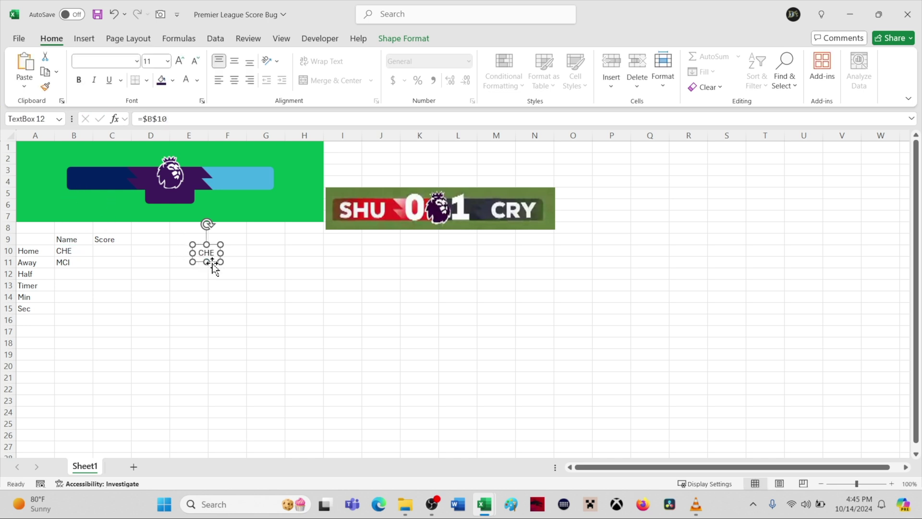
Set the home team name text box's font to Source Sans Pro Black at size 24.
{"action": "left_click_drag", "start_coordinate": [213, 262], "coordinate": [122, 217]}
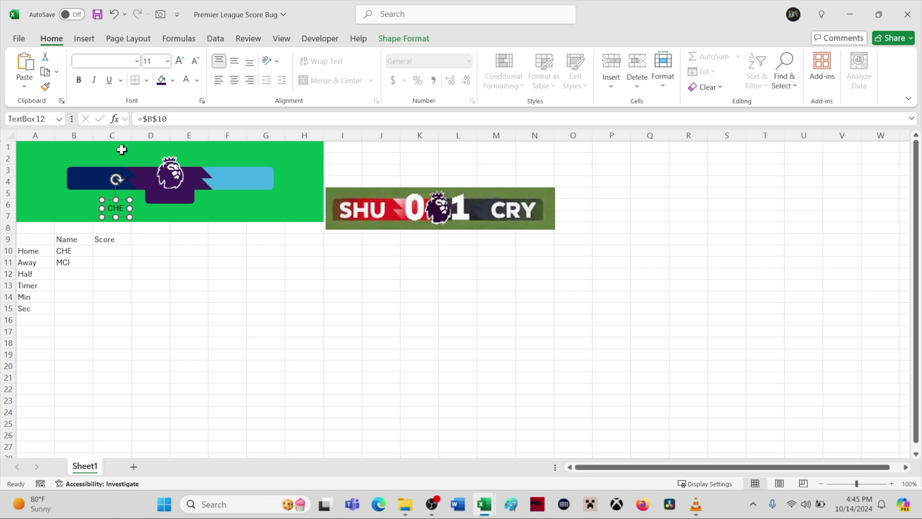
{"action": "left_click", "coordinate": [136, 62]}
{"action": "scroll", "coordinate": [134, 229], "scroll_direction": "down", "scroll_amount": 10}
{"action": "scroll", "coordinate": [137, 236], "scroll_direction": "down", "scroll_amount": 20}
{"action": "scroll", "coordinate": [138, 239], "scroll_direction": "down", "scroll_amount": 20}
{"action": "scroll", "coordinate": [137, 239], "scroll_direction": "down", "scroll_amount": 20}
{"action": "scroll", "coordinate": [137, 235], "scroll_direction": "down", "scroll_amount": 10}
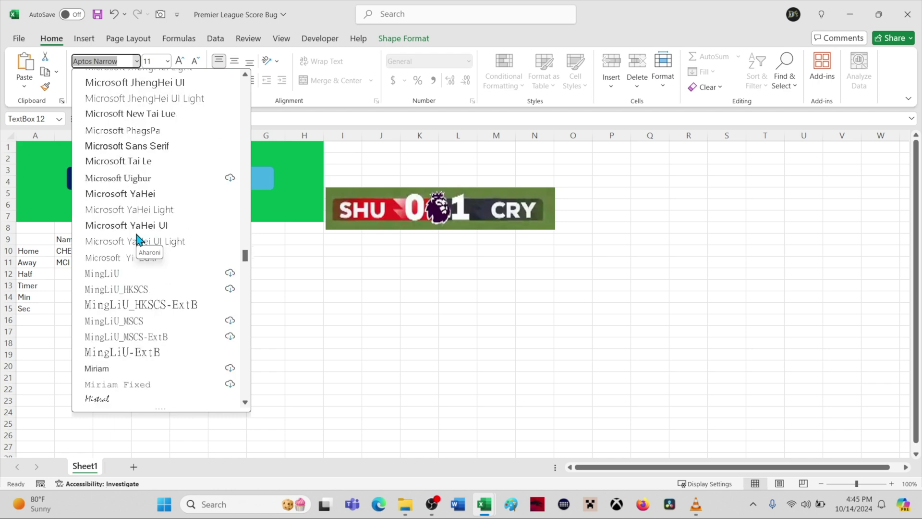
{"action": "scroll", "coordinate": [137, 239], "scroll_direction": "down", "scroll_amount": 20}
{"action": "scroll", "coordinate": [136, 239], "scroll_direction": "down", "scroll_amount": 20}
{"action": "scroll", "coordinate": [136, 239], "scroll_direction": "down", "scroll_amount": 10}
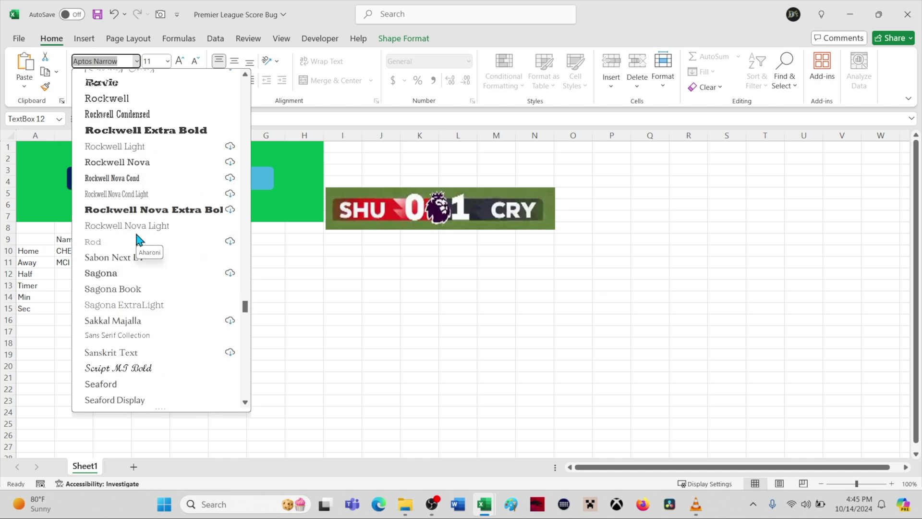
{"action": "scroll", "coordinate": [136, 236], "scroll_direction": "down", "scroll_amount": 15}
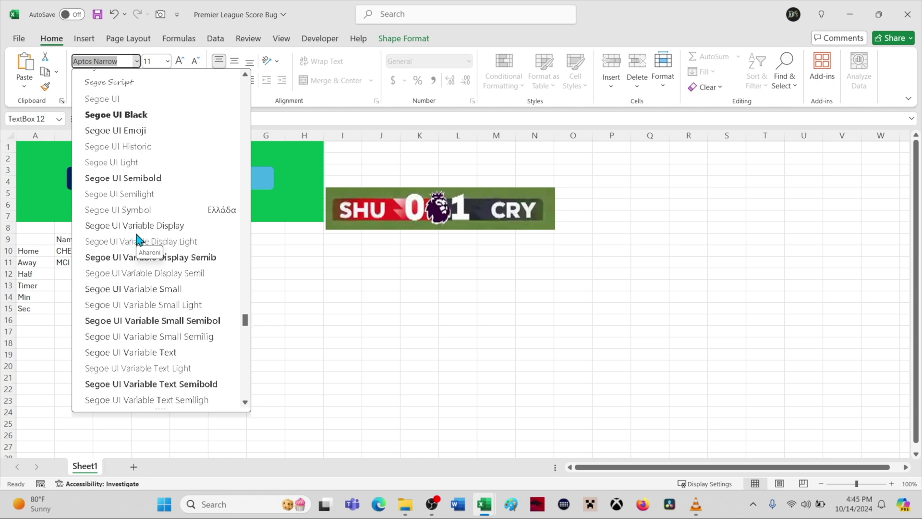
{"action": "scroll", "coordinate": [137, 238], "scroll_direction": "down", "scroll_amount": 12}
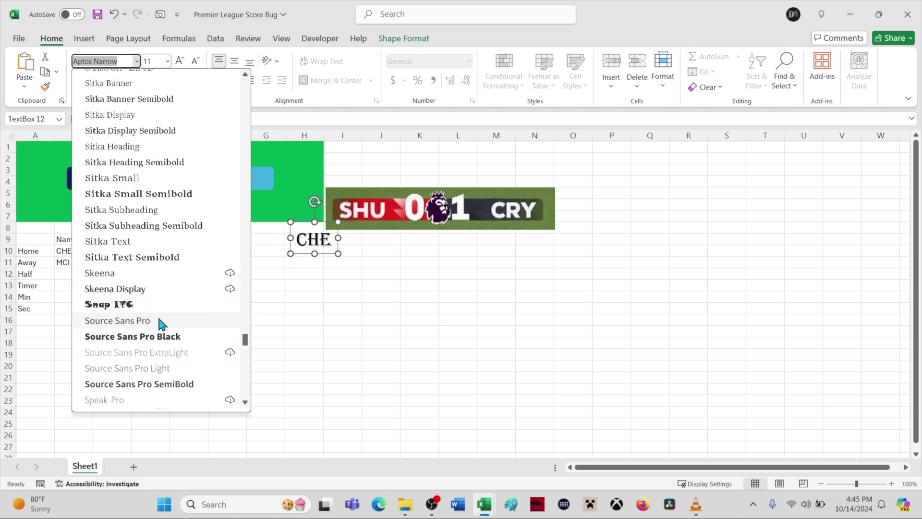
{"action": "left_click", "coordinate": [134, 337]}
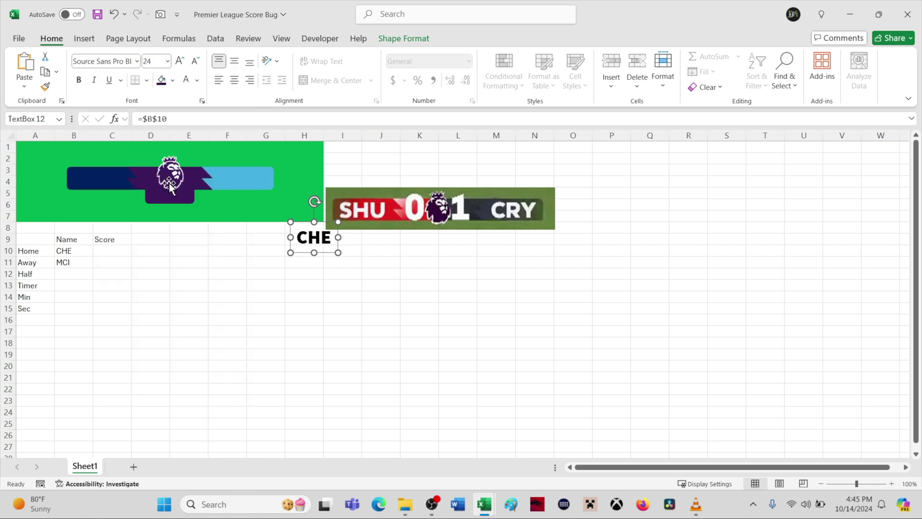
Size the home team name to 28 pt using the reference picture, and place it on the score bar's dark blue end.
{"action": "left_click_drag", "start_coordinate": [329, 256], "coordinate": [378, 224]}
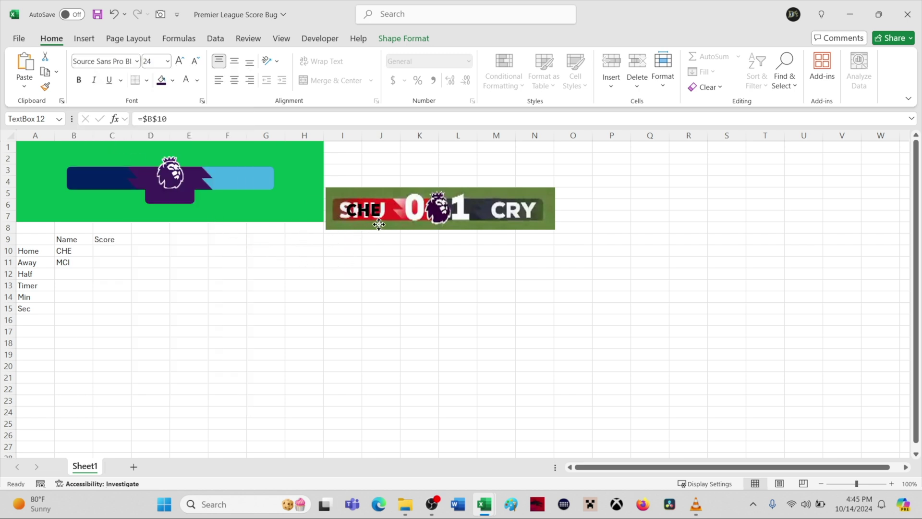
{"action": "left_click", "coordinate": [180, 62]}
{"action": "left_click_drag", "start_coordinate": [349, 215], "coordinate": [350, 217]}
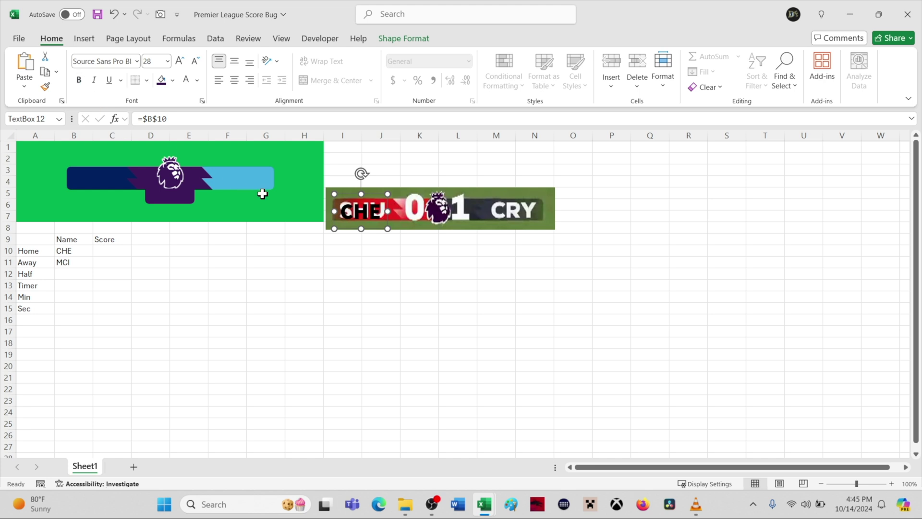
{"action": "left_click", "coordinate": [180, 61]}
{"action": "left_click_drag", "start_coordinate": [348, 223], "coordinate": [92, 181]}
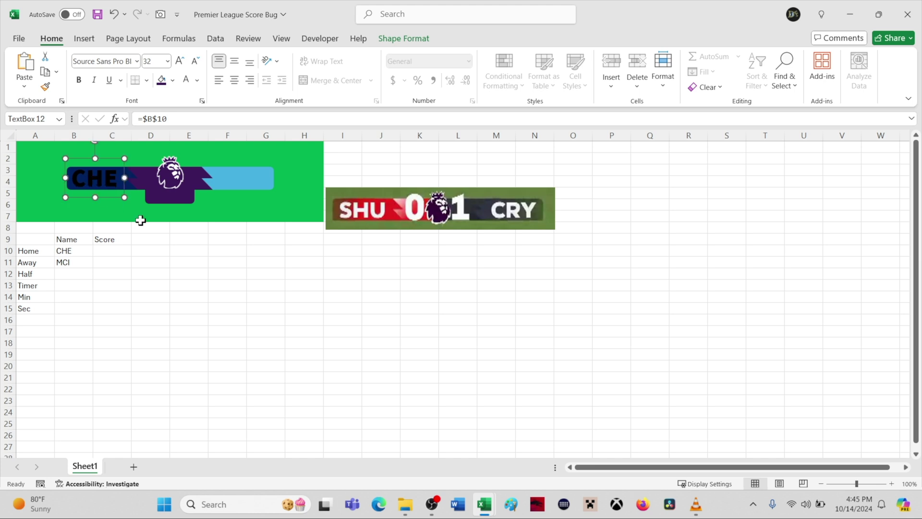
{"action": "left_click", "coordinate": [194, 62]}
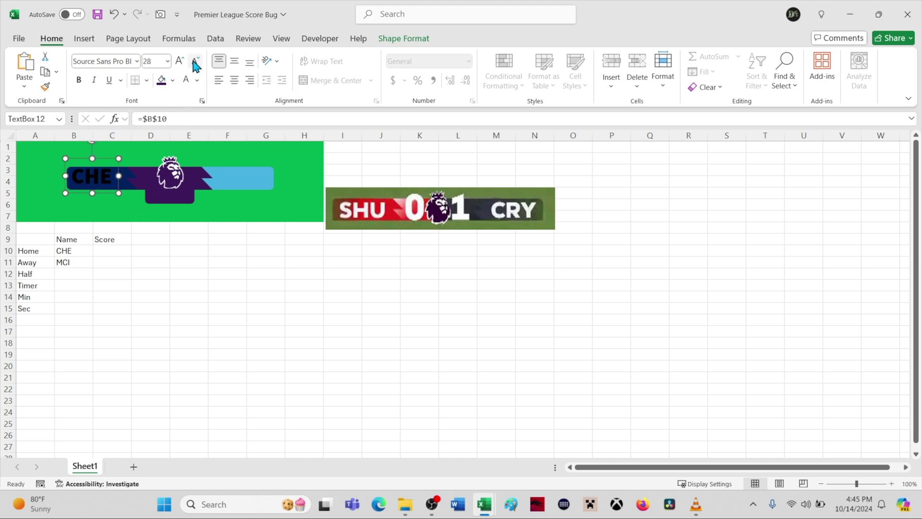
{"action": "left_click_drag", "start_coordinate": [97, 177], "coordinate": [97, 179]}
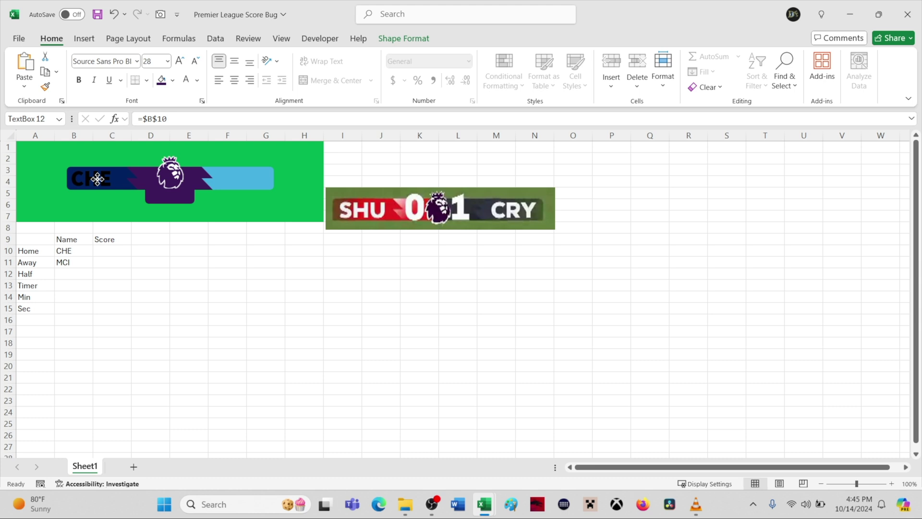
{"action": "left_click_drag", "start_coordinate": [97, 179], "coordinate": [98, 179]}
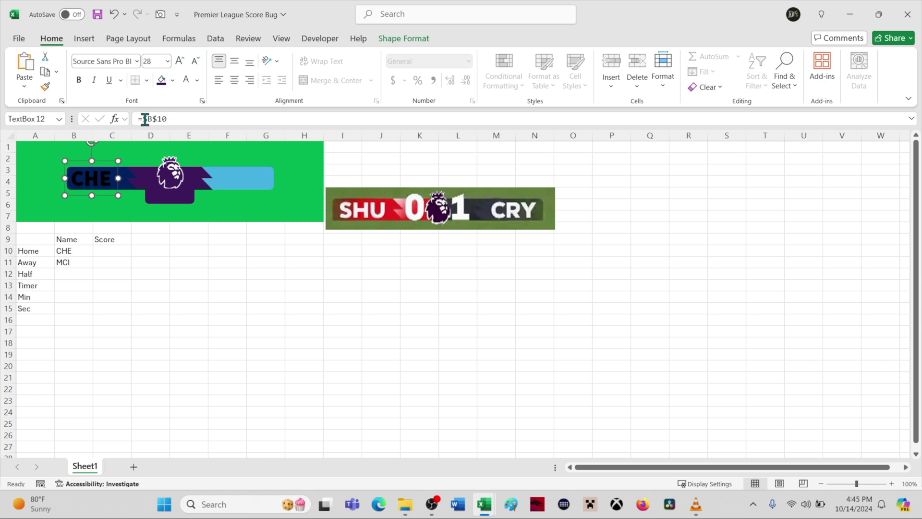
Color the home team name on the score bar white.
{"action": "left_click", "coordinate": [186, 81]}
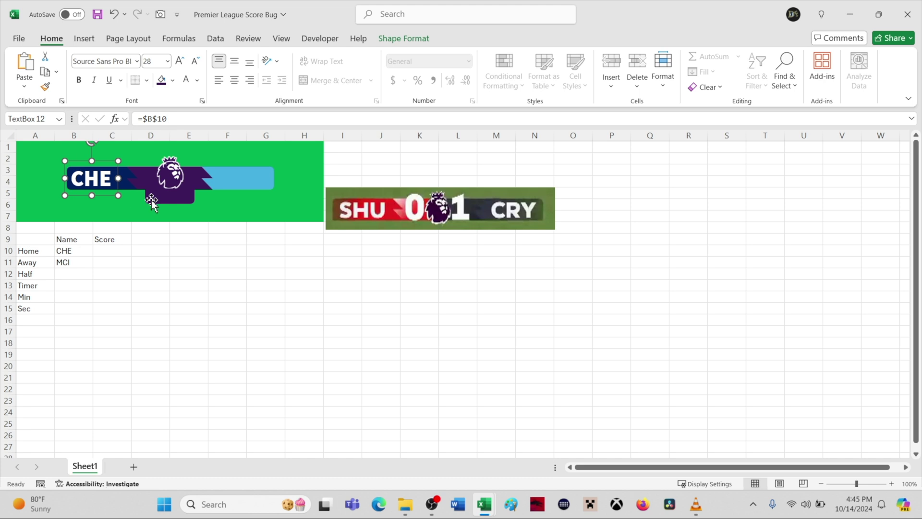
{"action": "left_click", "coordinate": [174, 262]}
{"action": "left_click", "coordinate": [98, 179]}
{"action": "left_click", "coordinate": [182, 265]}
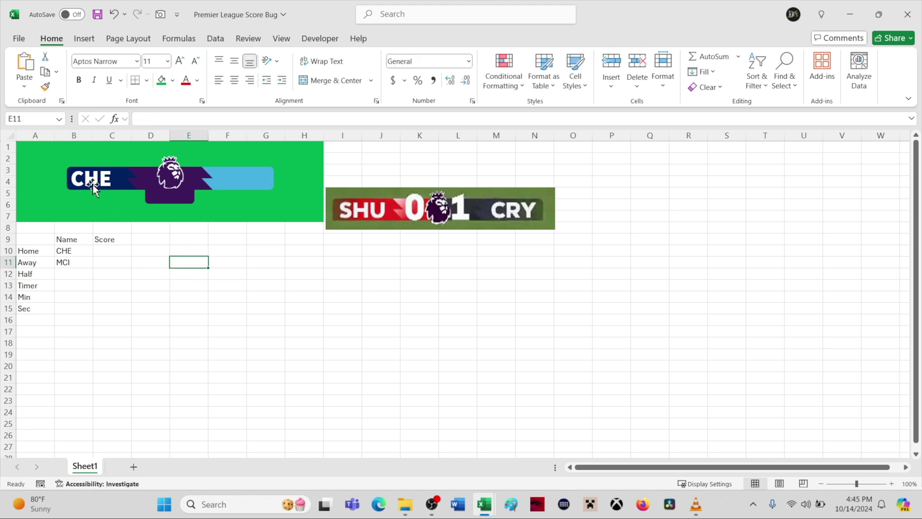
Insert a text box beneath the light blue end of the score bar and link it to the away team name with =$B$11.
{"action": "left_click", "coordinate": [91, 39]}
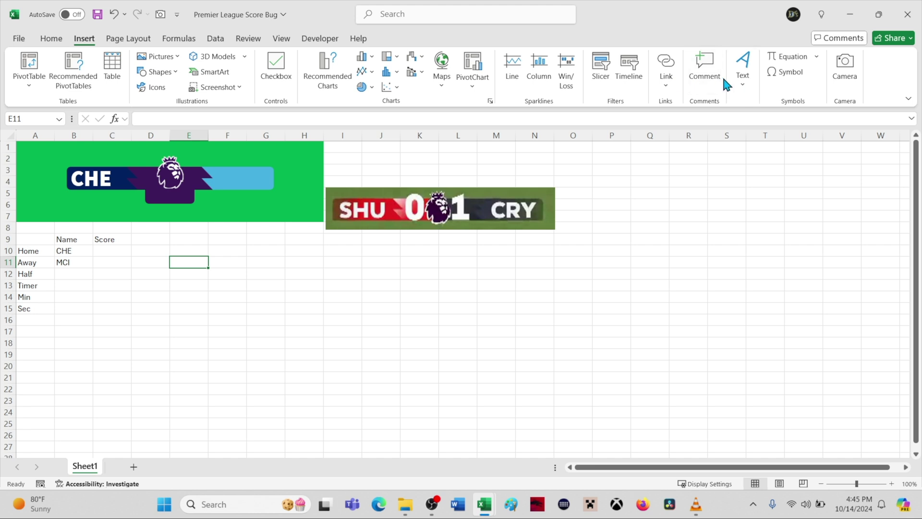
{"action": "left_click", "coordinate": [751, 87]}
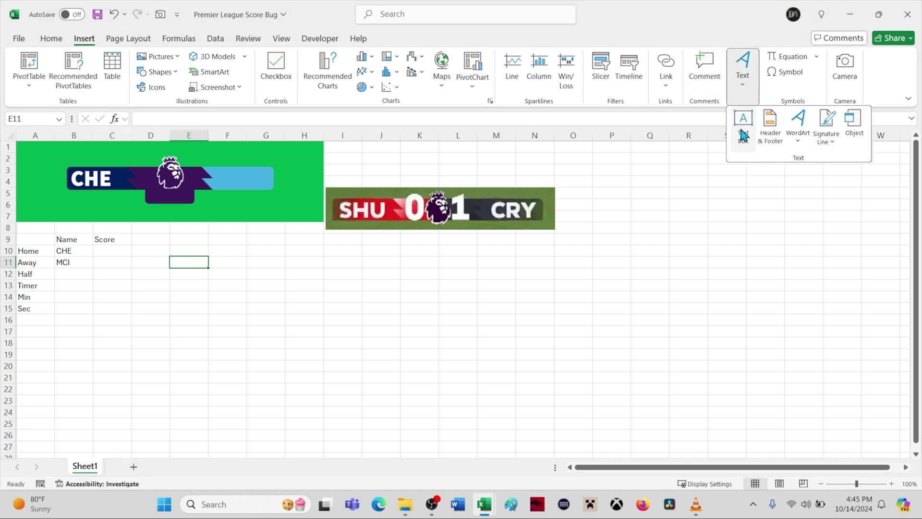
{"action": "left_click", "coordinate": [744, 126]}
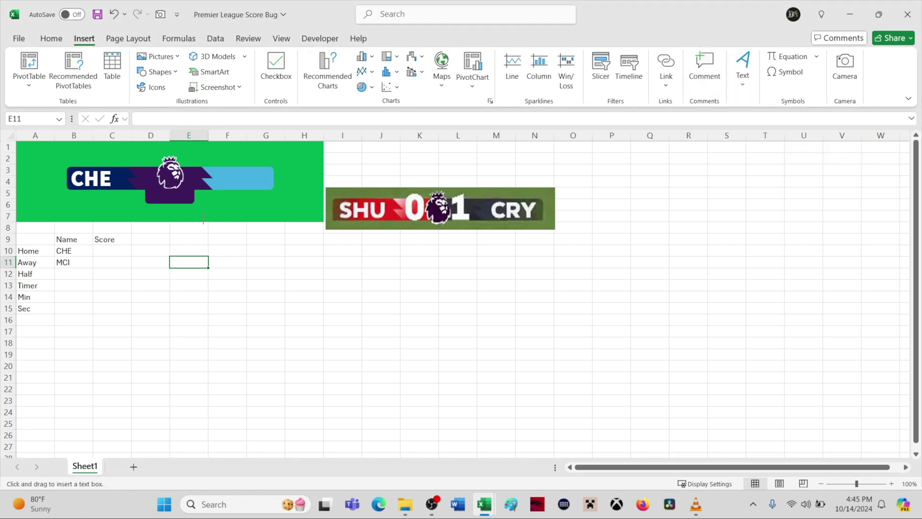
{"action": "left_click_drag", "start_coordinate": [203, 217], "coordinate": [215, 235]}
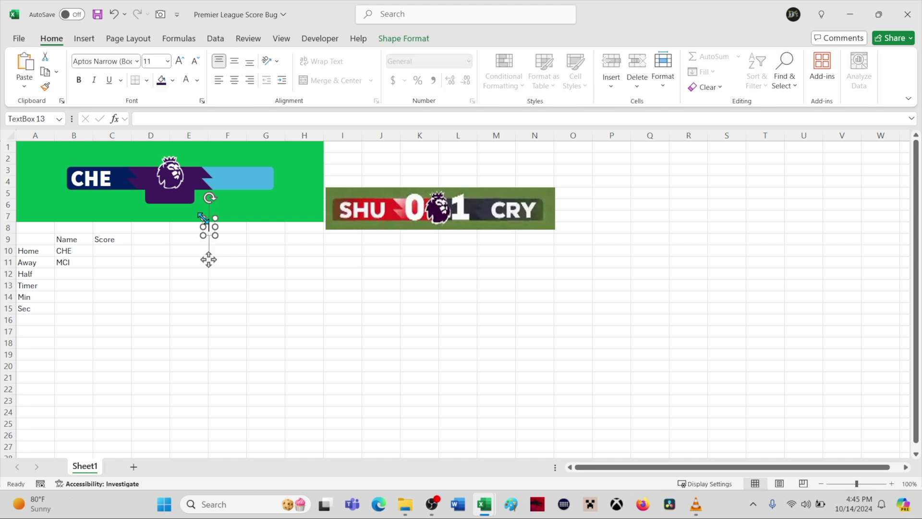
{"action": "left_click", "coordinate": [153, 116]}
{"action": "type", "text": "="}
{"action": "left_click", "coordinate": [63, 262]}
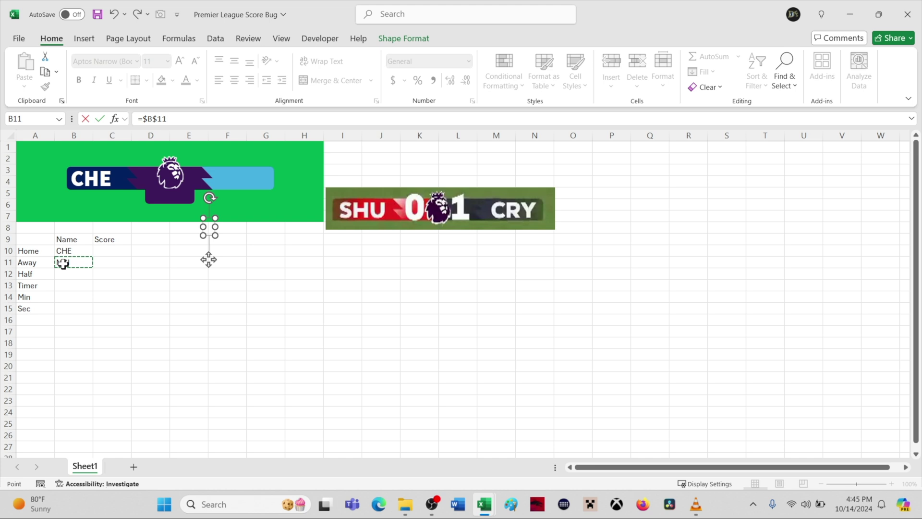
{"action": "key", "text": "Return"}
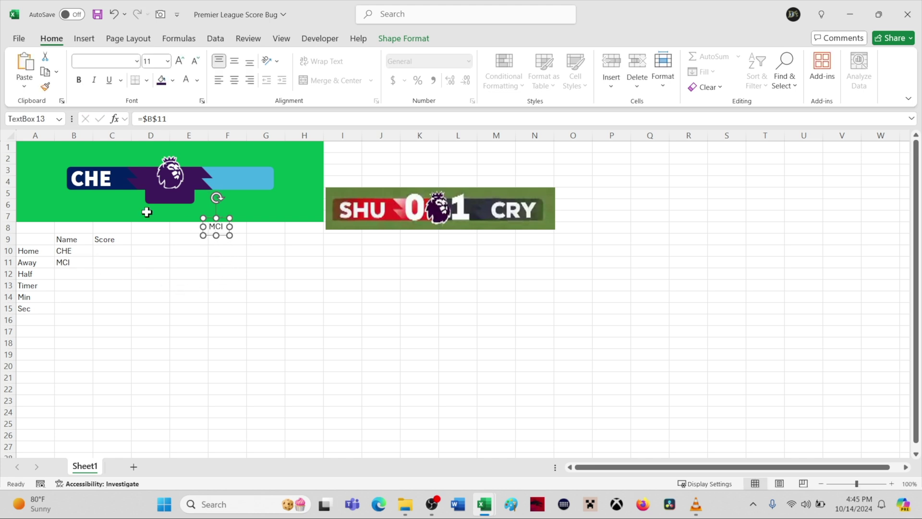
Copy the home team name's formatting to the away team name text box and place it on the light blue end of the bar.
{"action": "left_click", "coordinate": [99, 175]}
{"action": "left_click", "coordinate": [45, 86]}
{"action": "left_click", "coordinate": [214, 229]}
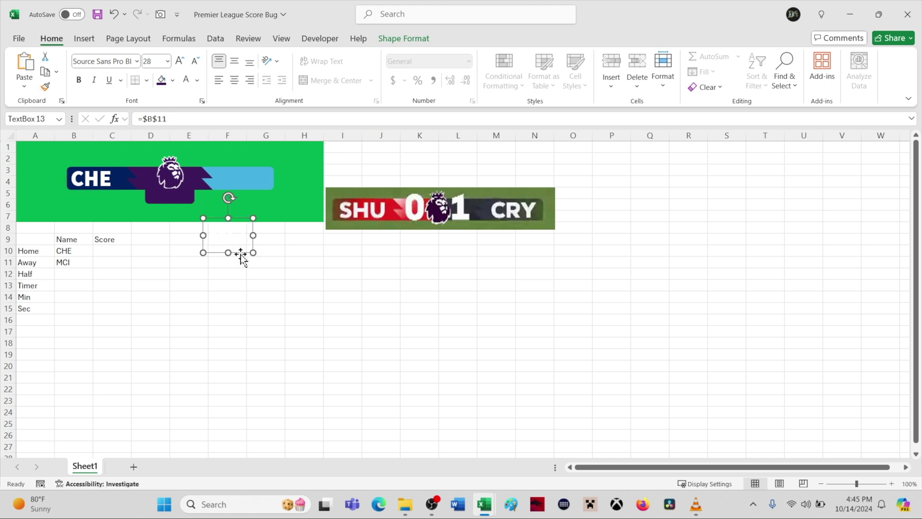
{"action": "left_click_drag", "start_coordinate": [243, 251], "coordinate": [264, 196]}
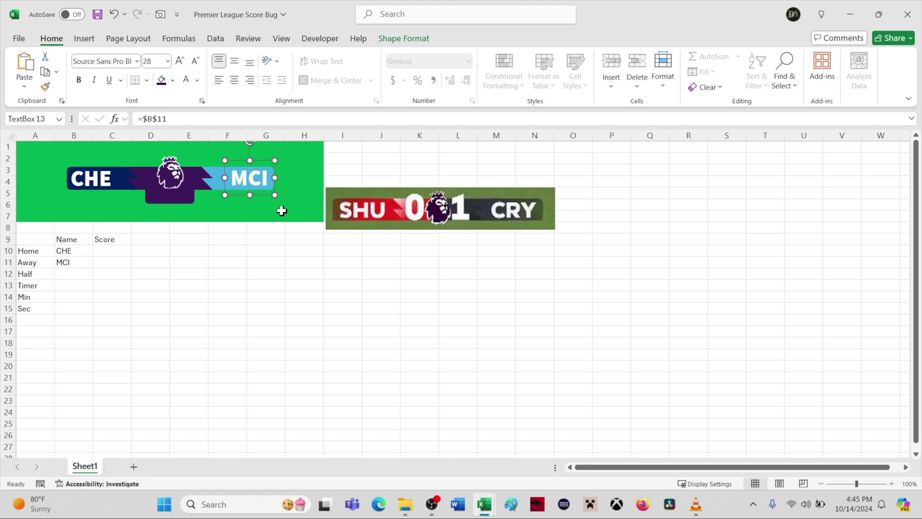
Nudge the away team name slightly to the right and the home team name slightly up on the score bar.
{"action": "key", "text": "Right"}
{"action": "key", "text": "Right"}
{"action": "left_click", "coordinate": [99, 182]}
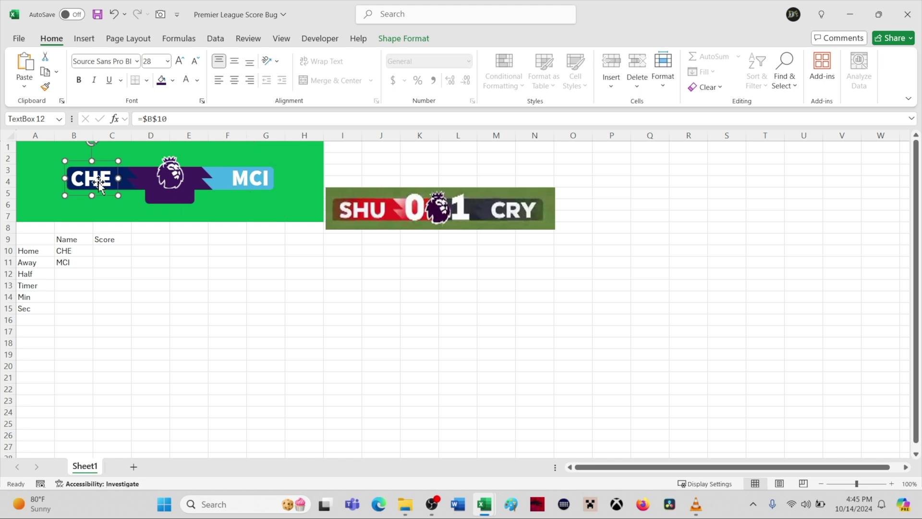
{"action": "key", "text": "Up"}
Test the linked home team name by changing cell B10 to MUN, and restore it to CHE.
{"action": "left_click", "coordinate": [70, 249]}
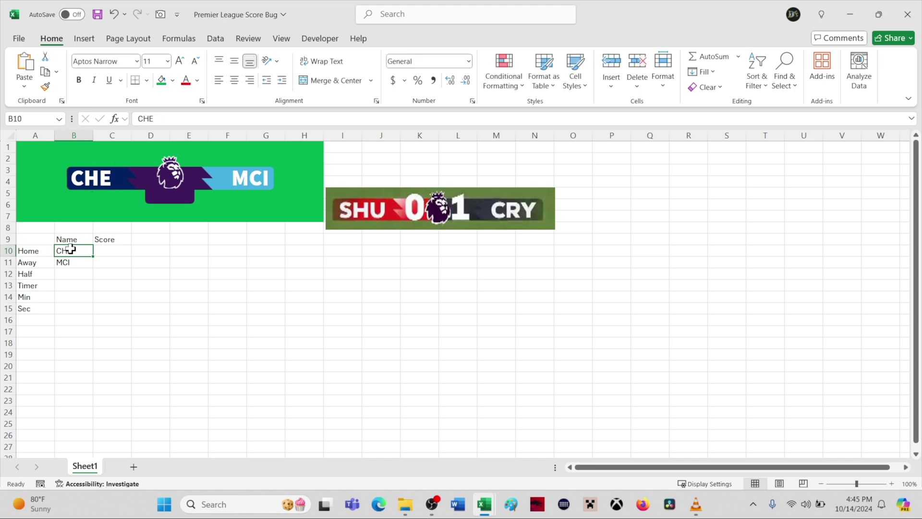
{"action": "type", "text": "MUN"}
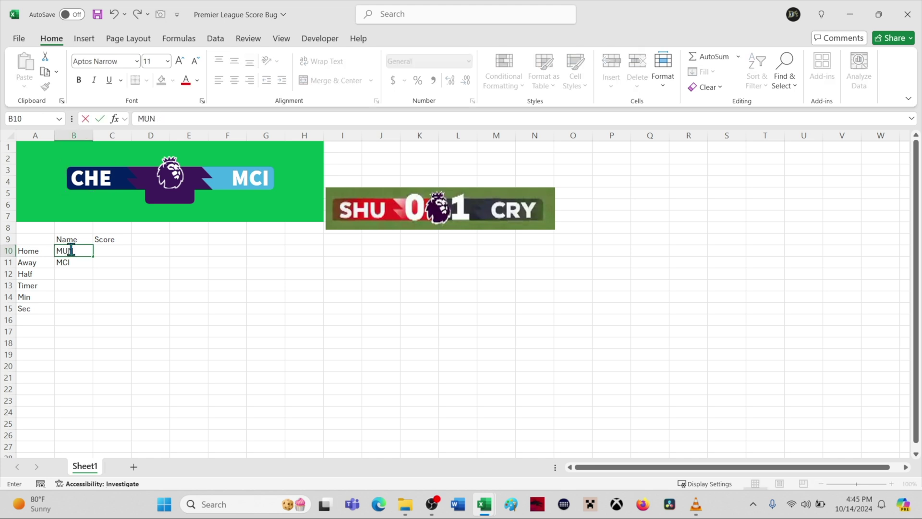
{"action": "key", "text": "Return"}
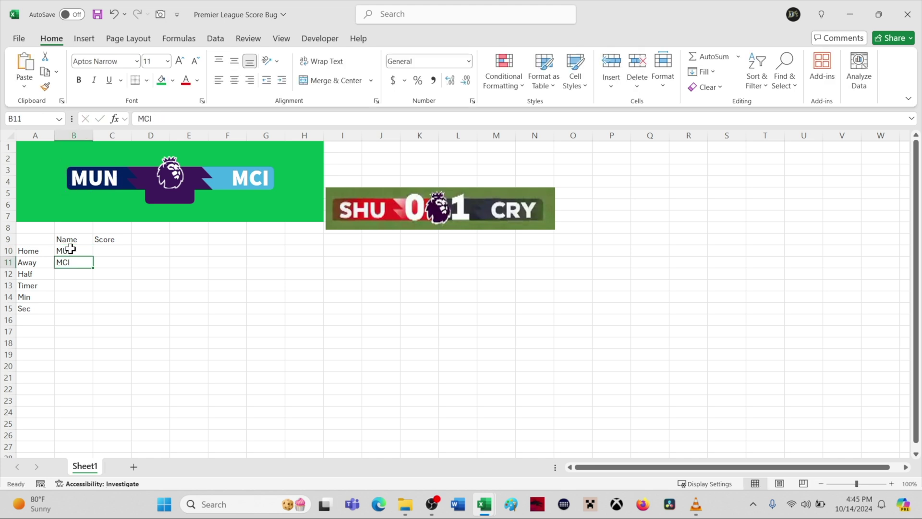
{"action": "left_click", "coordinate": [70, 249]}
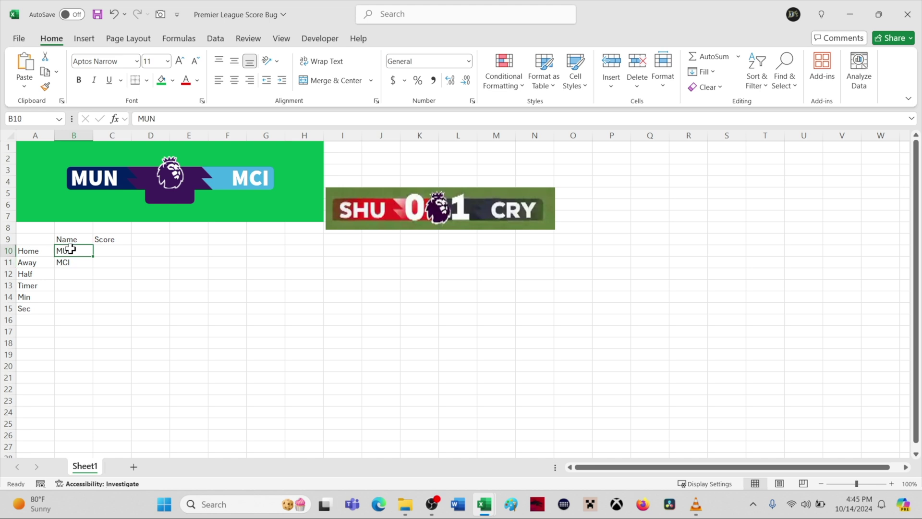
{"action": "type", "text": "CHE"}
{"action": "key", "text": "Return"}
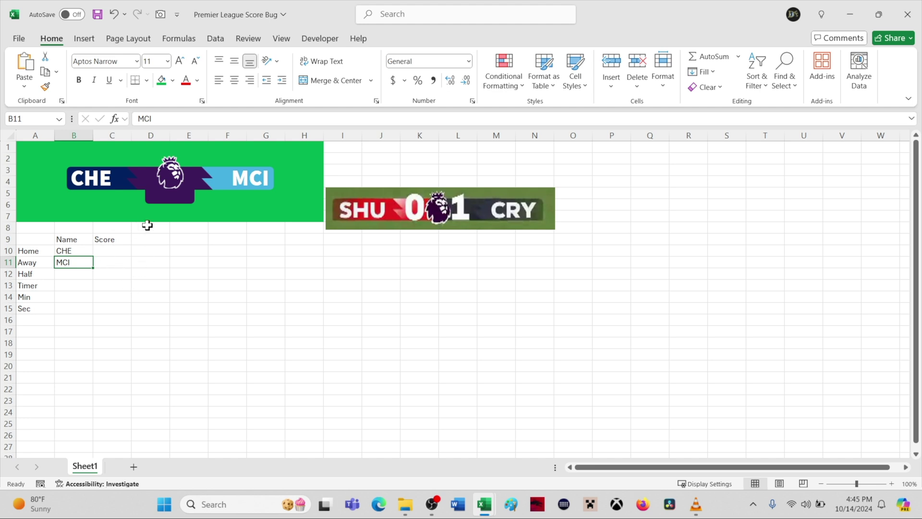
Insert a small text box below the green background and link it to the home score cell with =$C$10.
{"action": "left_click", "coordinate": [87, 41]}
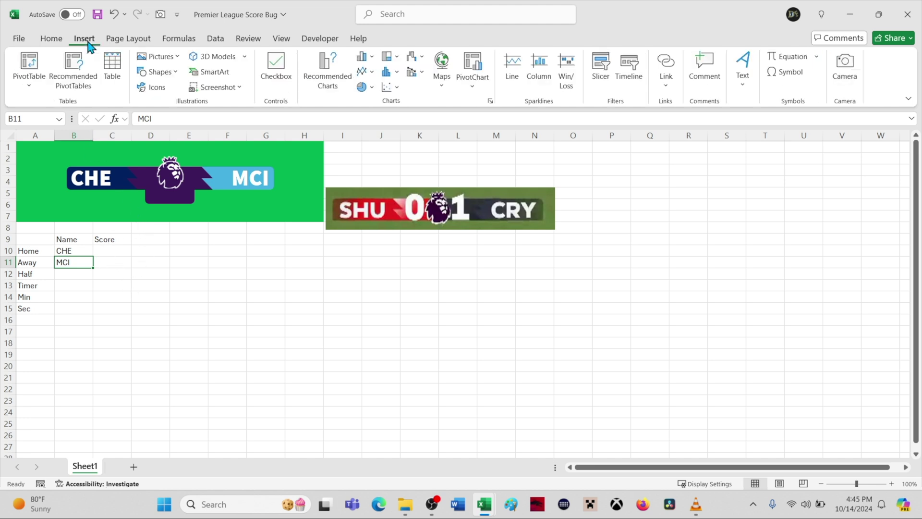
{"action": "left_click", "coordinate": [741, 90]}
{"action": "left_click", "coordinate": [744, 126]}
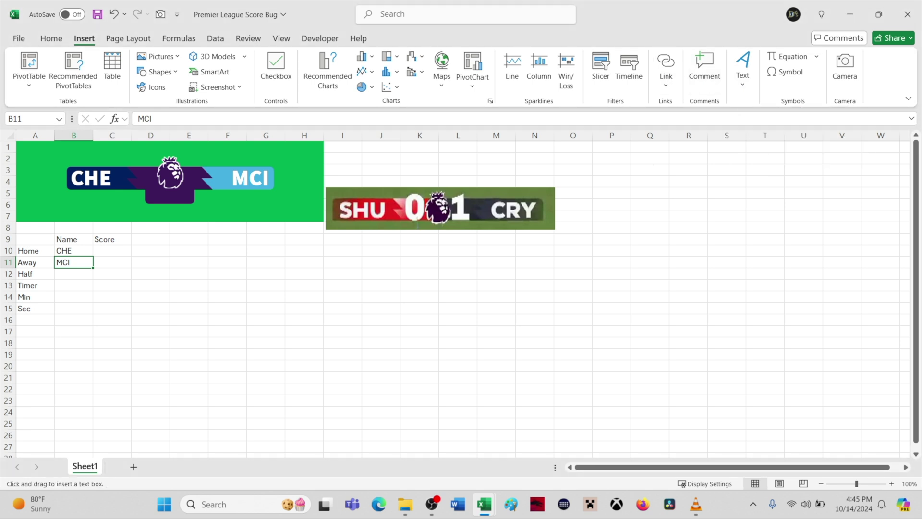
{"action": "left_click", "coordinate": [174, 248]}
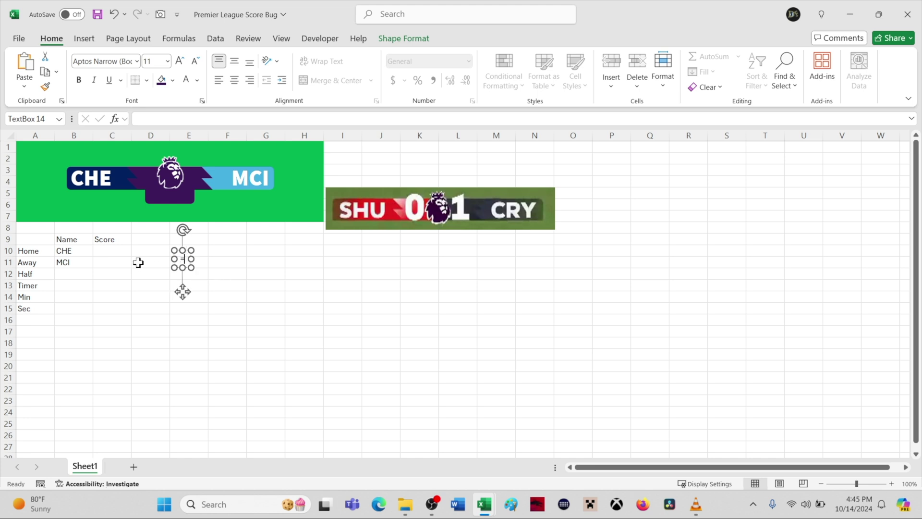
{"action": "left_click", "coordinate": [109, 250]}
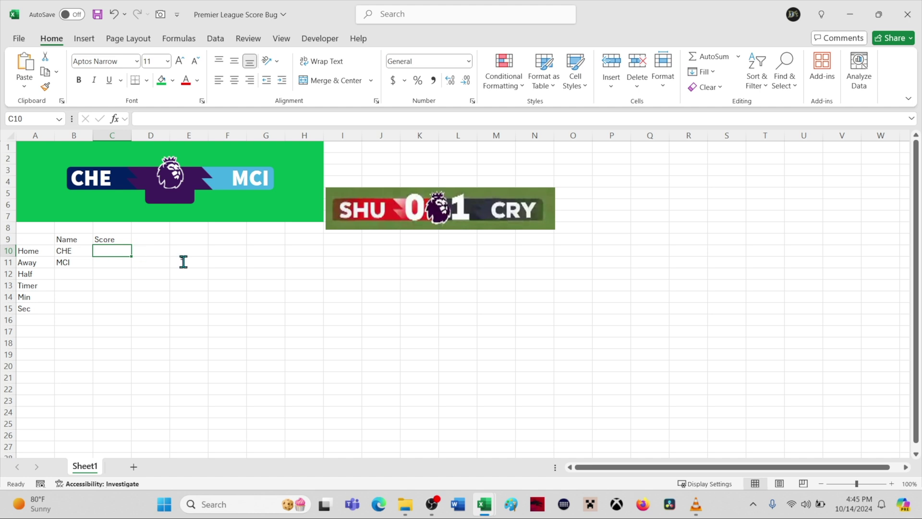
{"action": "left_click", "coordinate": [184, 259]}
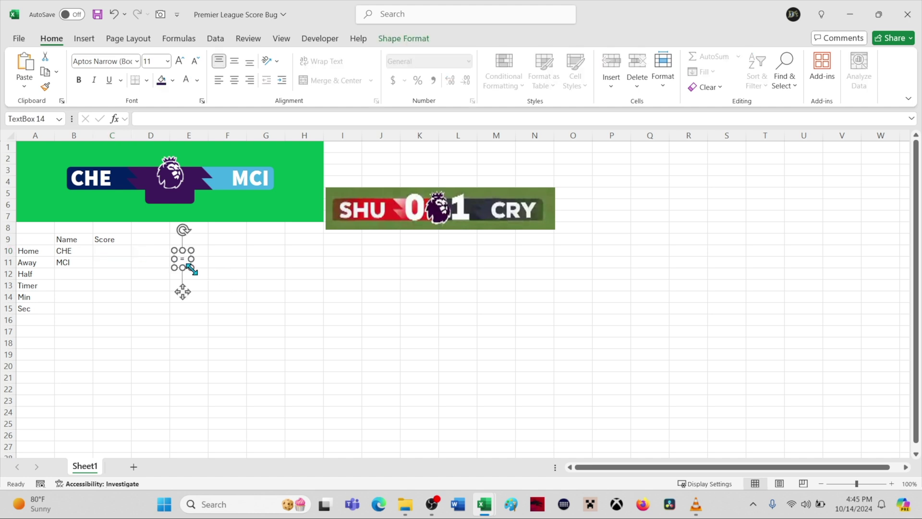
{"action": "left_click_drag", "start_coordinate": [192, 268], "coordinate": [187, 268]}
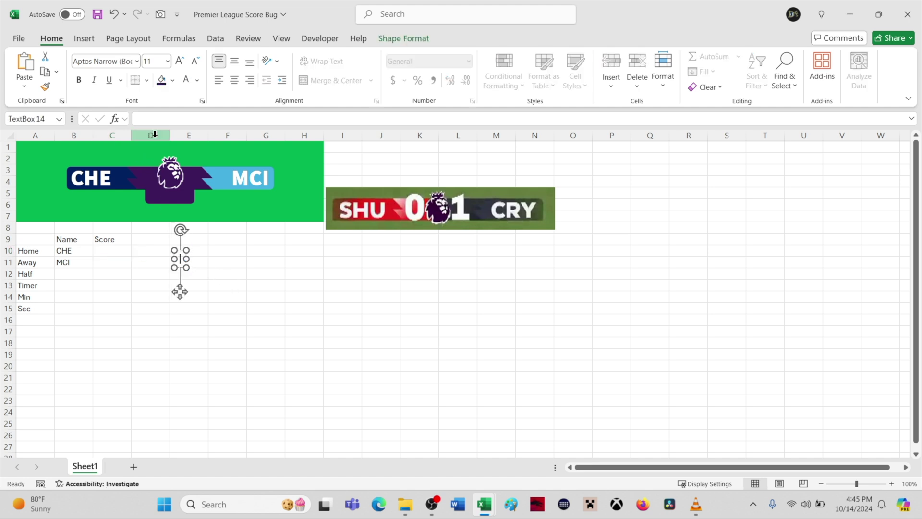
{"action": "left_click", "coordinate": [150, 119]}
{"action": "type", "text": "="}
{"action": "left_click", "coordinate": [107, 251]}
{"action": "key", "text": "Return"}
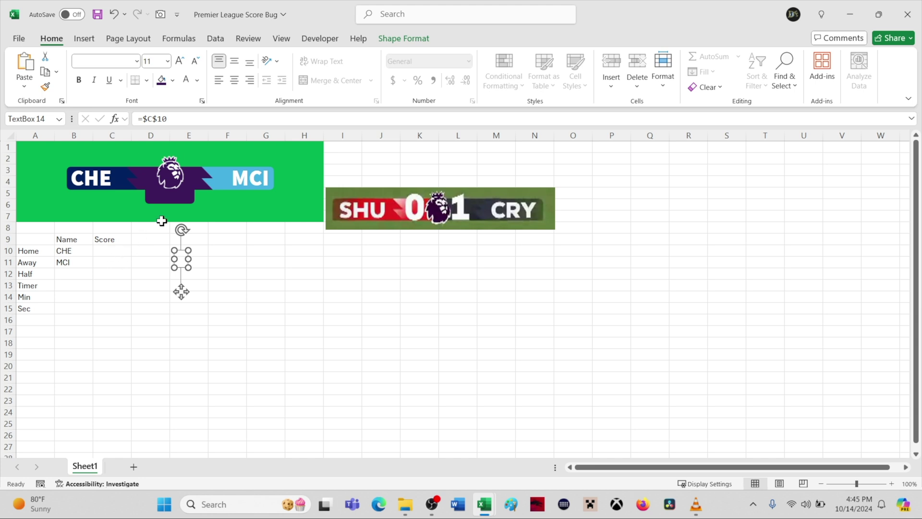
Enter 0 as the home score in C10 and 0 as the away score in C11.
{"action": "left_click", "coordinate": [111, 250]}
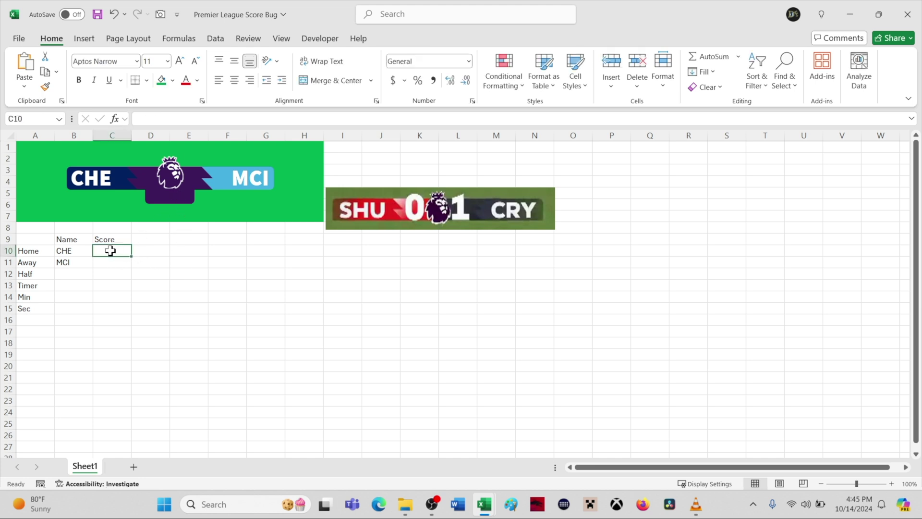
{"action": "type", "text": "0"}
{"action": "key", "text": "Return"}
{"action": "type", "text": "0"}
{"action": "key", "text": "Return"}
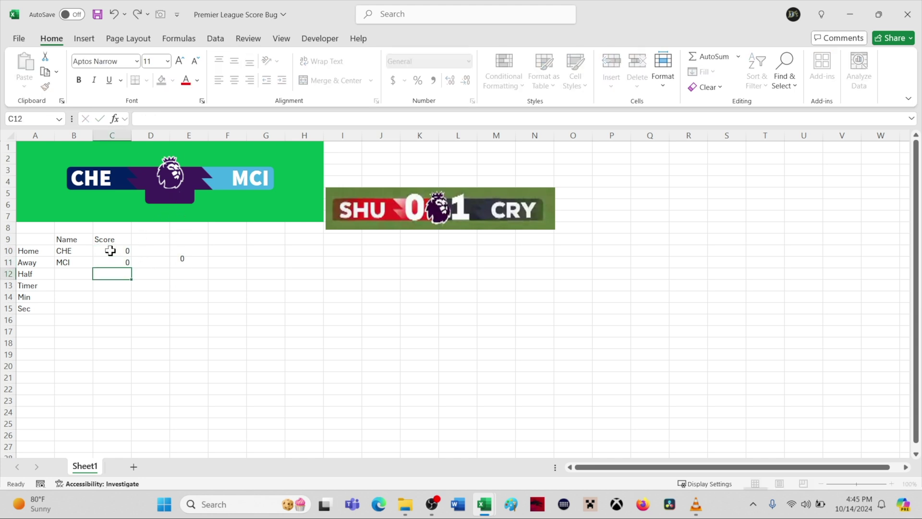
Move the linked home score text box onto the green background and set its font to Source Sans Pro Black.
{"action": "left_click", "coordinate": [185, 262]}
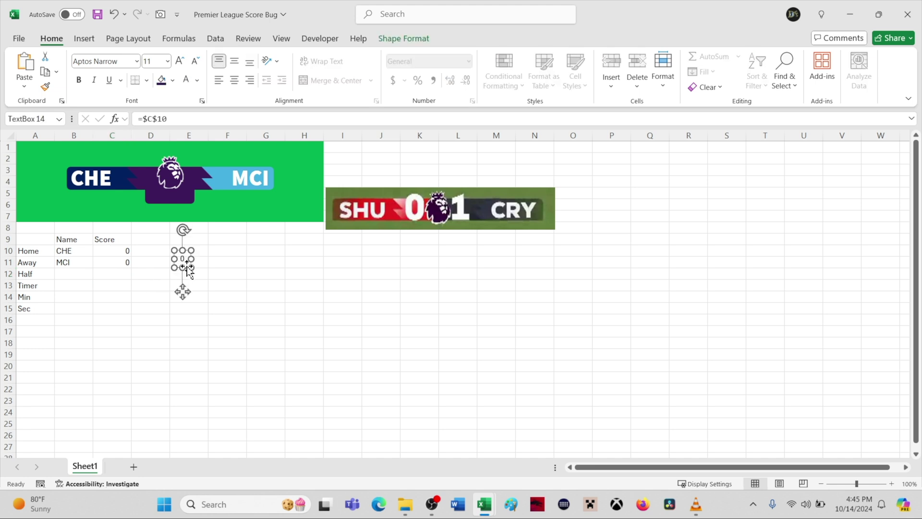
{"action": "left_click_drag", "start_coordinate": [186, 267], "coordinate": [118, 217]}
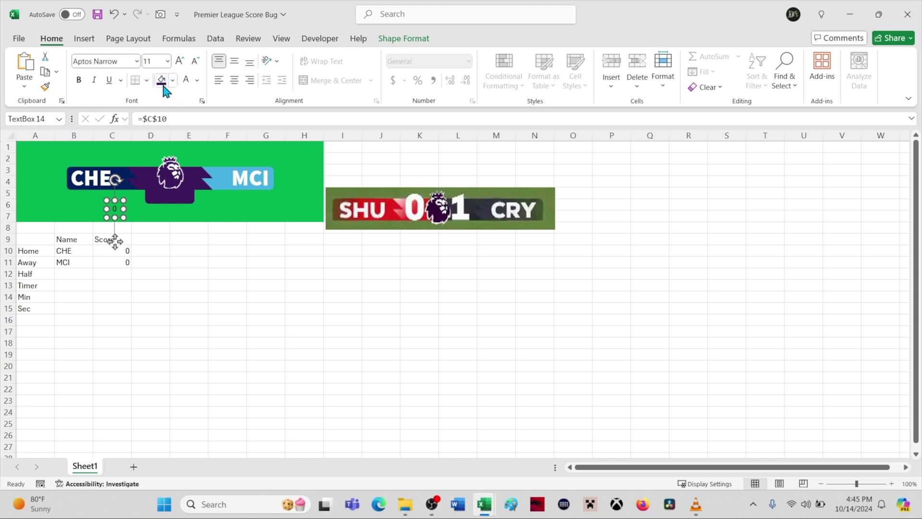
{"action": "left_click", "coordinate": [136, 61]}
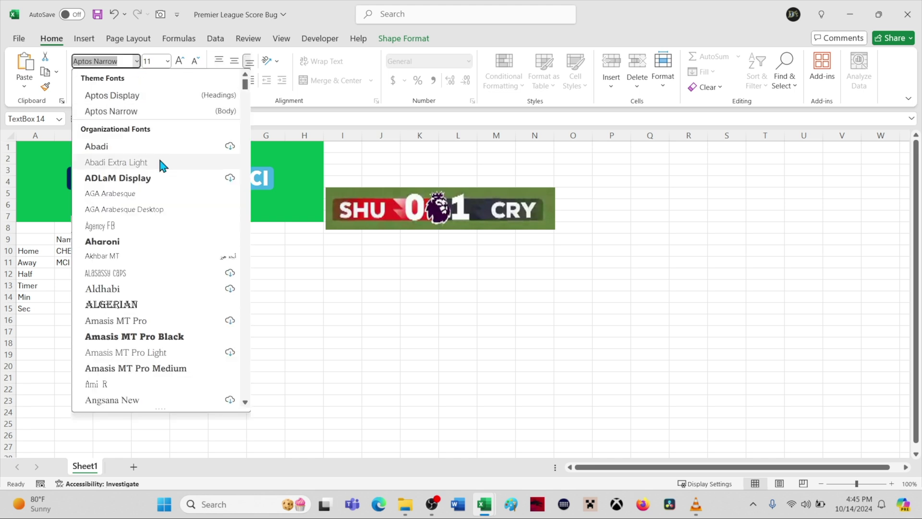
{"action": "scroll", "coordinate": [158, 223], "scroll_direction": "down", "scroll_amount": 10}
{"action": "scroll", "coordinate": [157, 218], "scroll_direction": "down", "scroll_amount": 3}
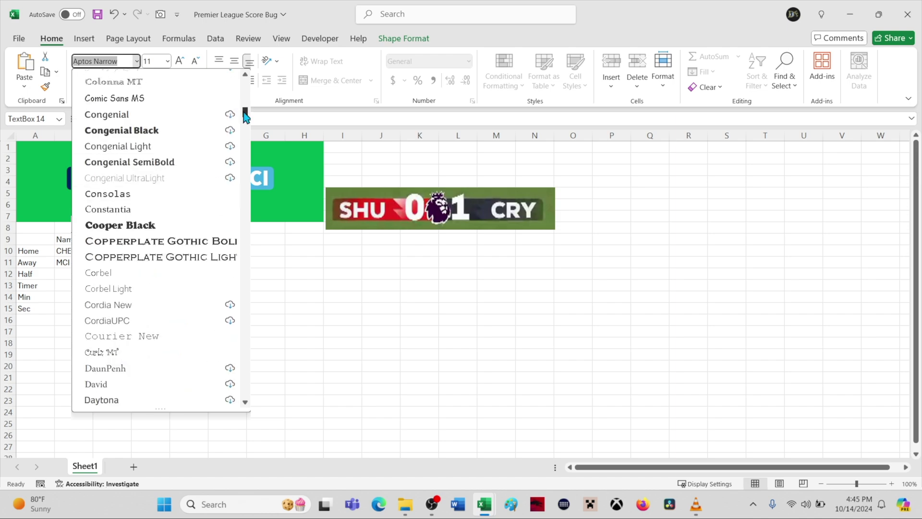
{"action": "scroll", "coordinate": [157, 217], "scroll_direction": "up", "scroll_amount": 10}
{"action": "scroll", "coordinate": [156, 217], "scroll_direction": "down", "scroll_amount": 2}
{"action": "scroll", "coordinate": [159, 240], "scroll_direction": "down", "scroll_amount": 20}
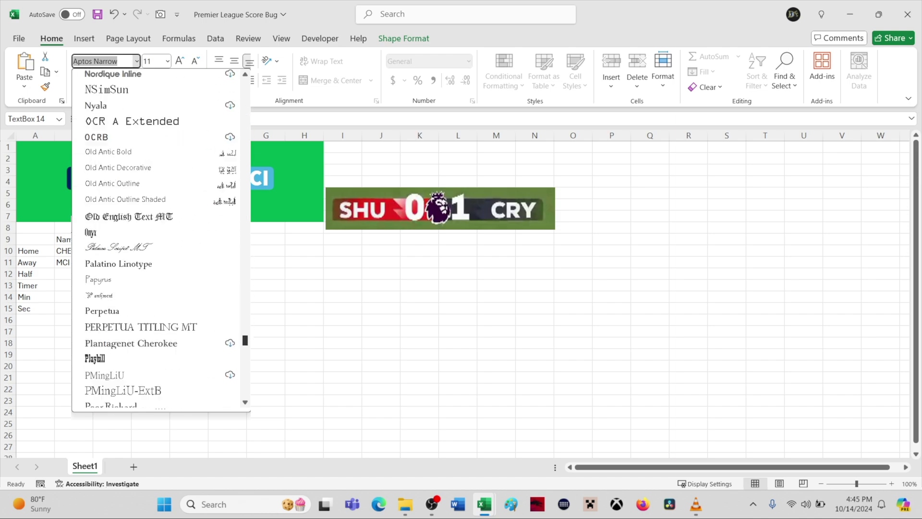
{"action": "scroll", "coordinate": [159, 240], "scroll_direction": "down", "scroll_amount": 15}
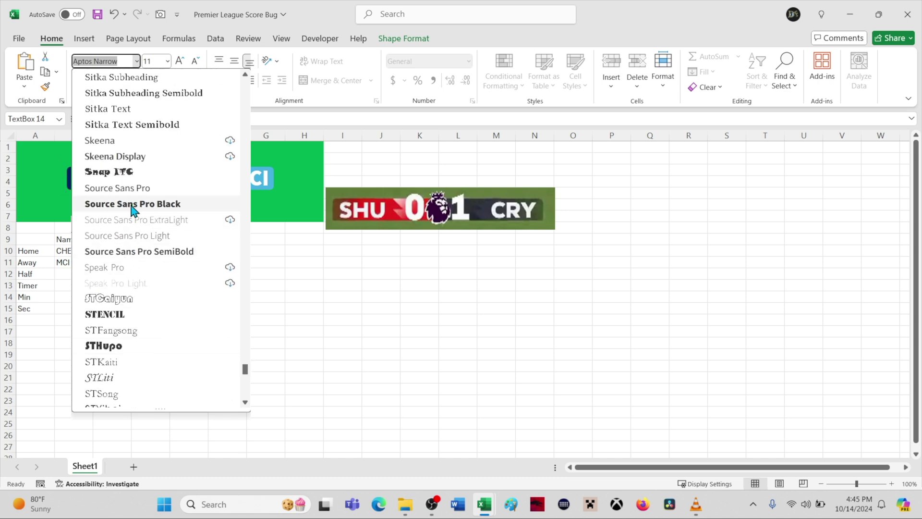
{"action": "left_click", "coordinate": [132, 204]}
Make the home score white at size 54 and place it on the bar between the home team name and the lion logo.
{"action": "left_click", "coordinate": [180, 62]}
{"action": "left_click", "coordinate": [180, 62]}
{"action": "left_click", "coordinate": [180, 61]}
{"action": "left_click", "coordinate": [180, 62]}
{"action": "left_click", "coordinate": [180, 62]}
{"action": "left_click", "coordinate": [179, 63]}
{"action": "left_click", "coordinate": [180, 65]}
{"action": "left_click_drag", "start_coordinate": [124, 222], "coordinate": [138, 182]}
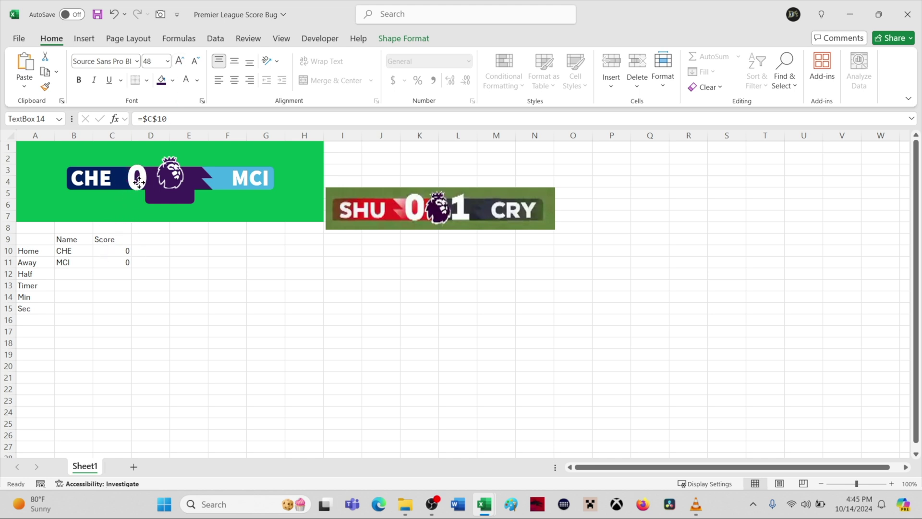
{"action": "left_click", "coordinate": [180, 61]}
{"action": "mouse_move", "coordinate": [140, 194]}
{"action": "left_mouse_down"}
{"action": "mouse_move", "coordinate": [160, 185]}
{"action": "mouse_move", "coordinate": [129, 185]}
{"action": "mouse_move", "coordinate": [109, 207]}
{"action": "mouse_move", "coordinate": [141, 183]}
{"action": "left_mouse_up"}
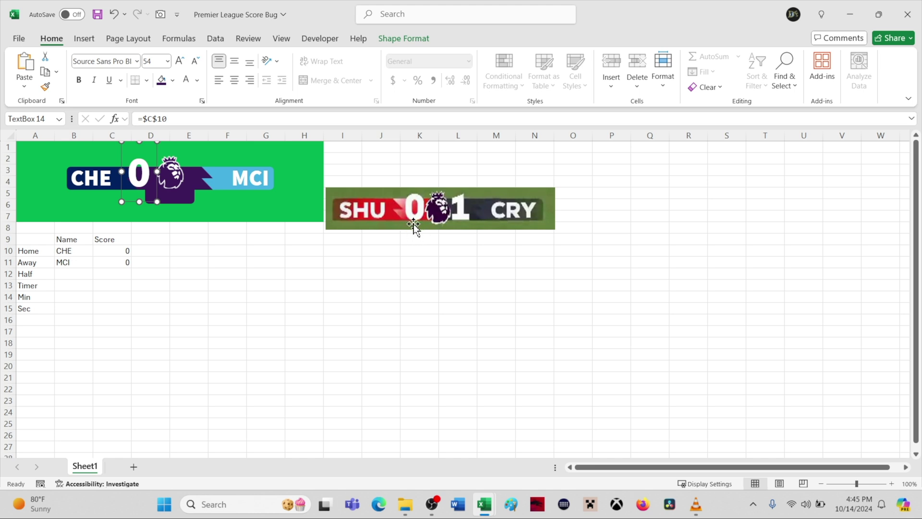
{"action": "left_click_drag", "start_coordinate": [148, 188], "coordinate": [139, 180]}
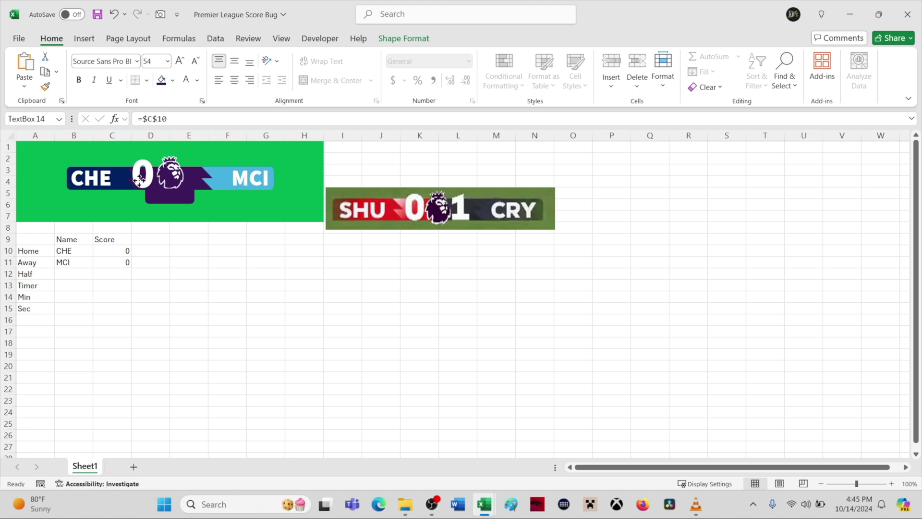
{"action": "left_click_drag", "start_coordinate": [139, 180], "coordinate": [140, 180]}
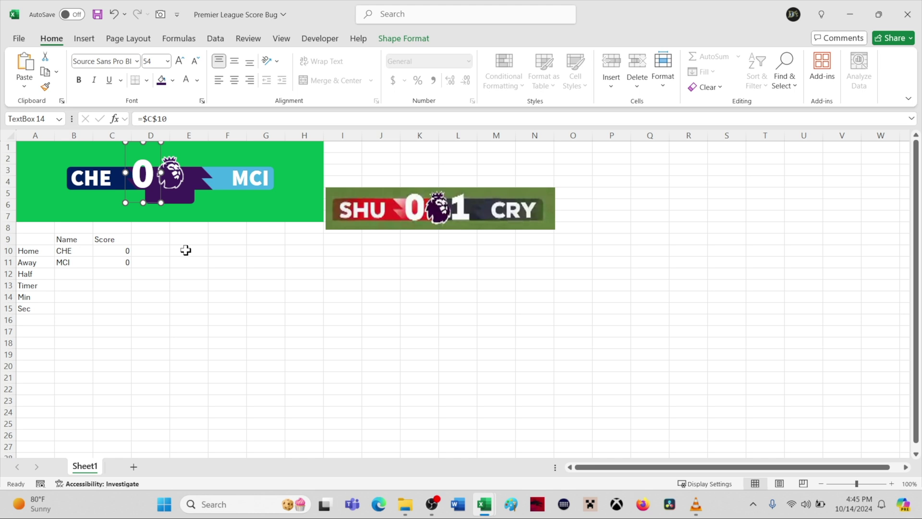
Duplicate the home score text box and place the copy on the away side of the lion logo.
{"action": "key", "text": "ctrl+c"}
{"action": "key", "text": "ctrl+v"}
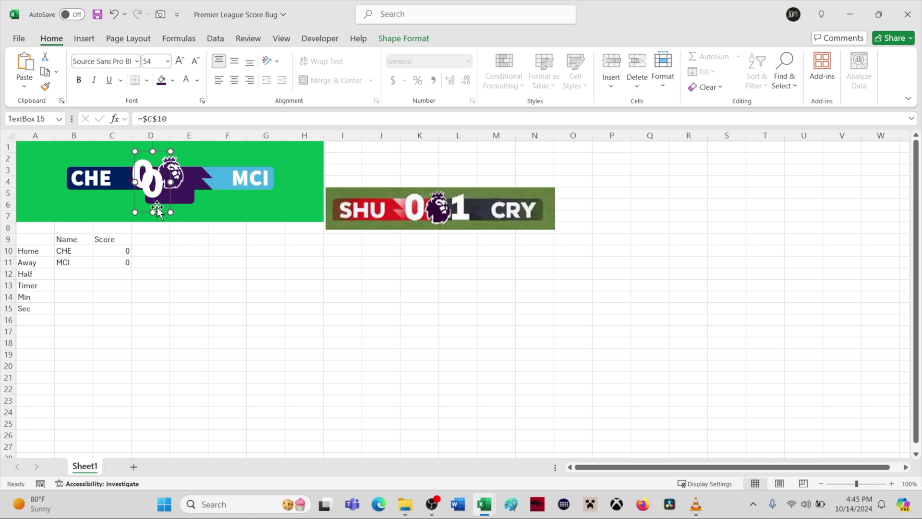
{"action": "left_click_drag", "start_coordinate": [161, 189], "coordinate": [198, 181]}
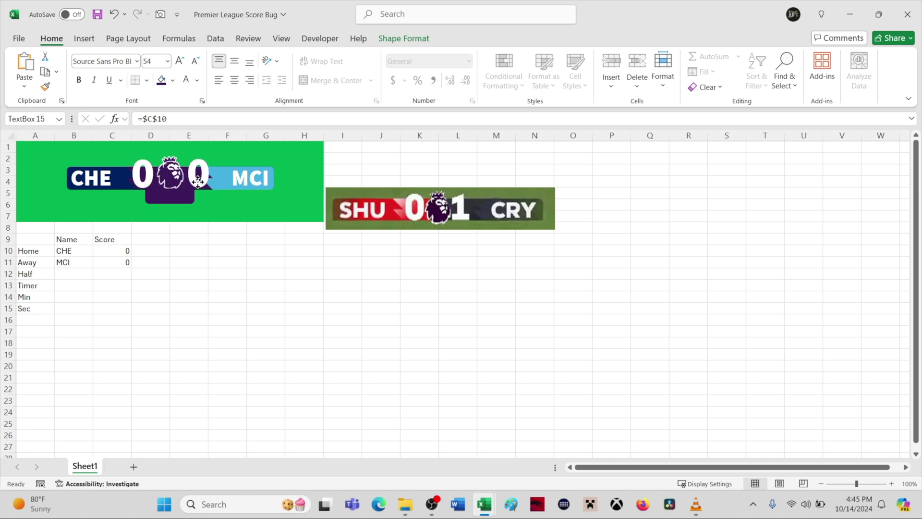
{"action": "left_click_drag", "start_coordinate": [198, 181], "coordinate": [196, 182]}
Move the copied score down out of the way and shift the two purple parallelograms behind the lion slightly left.
{"action": "left_click_drag", "start_coordinate": [196, 183], "coordinate": [170, 205]}
{"action": "left_click", "coordinate": [206, 189]}
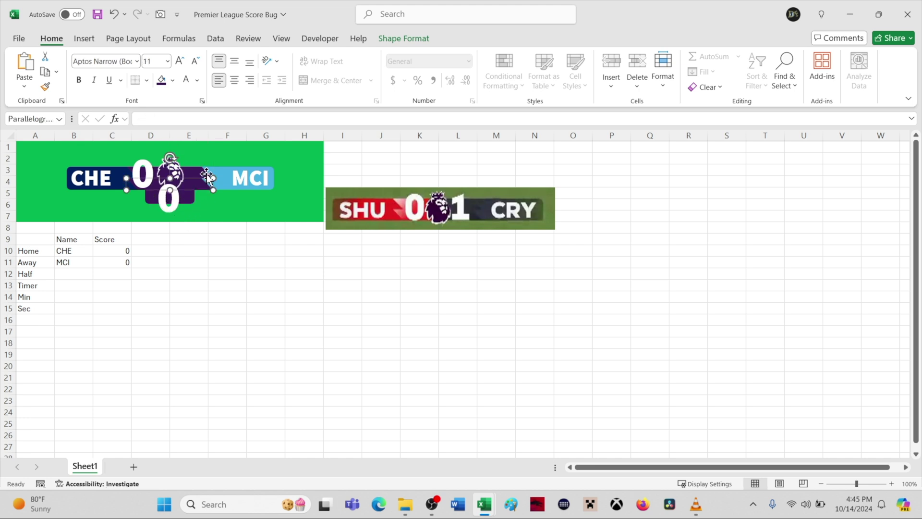
{"action": "left_click", "coordinate": [207, 174], "text": "shift"}
{"action": "key", "text": "Left"}
{"action": "key", "text": "Left"}
{"action": "key", "text": "Left"}
{"action": "key", "text": "Left"}
{"action": "key", "text": "Left"}
{"action": "key", "text": "Left"}
{"action": "key", "text": "Left"}
{"action": "key", "text": "Left"}
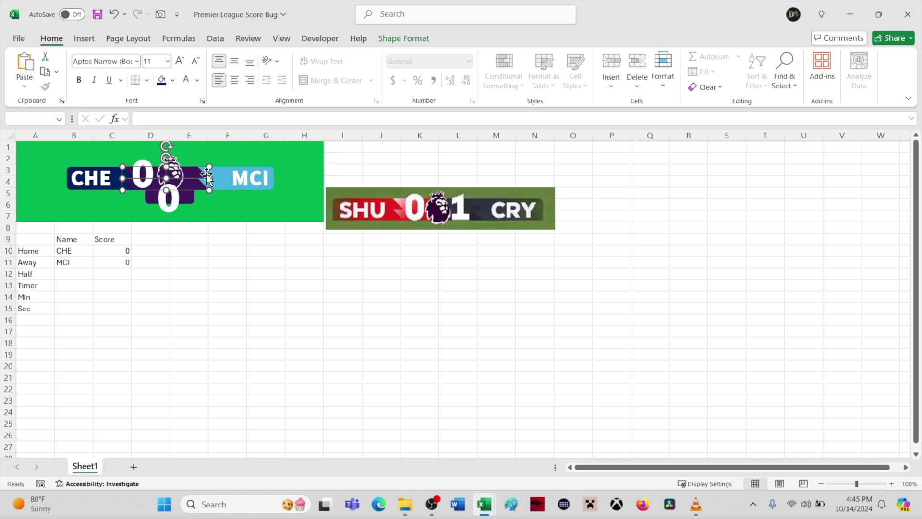
Set the width of both selected purple parallelograms to 1.6 inches.
{"action": "left_click", "coordinate": [393, 40]}
{"action": "left_click", "coordinate": [769, 77]}
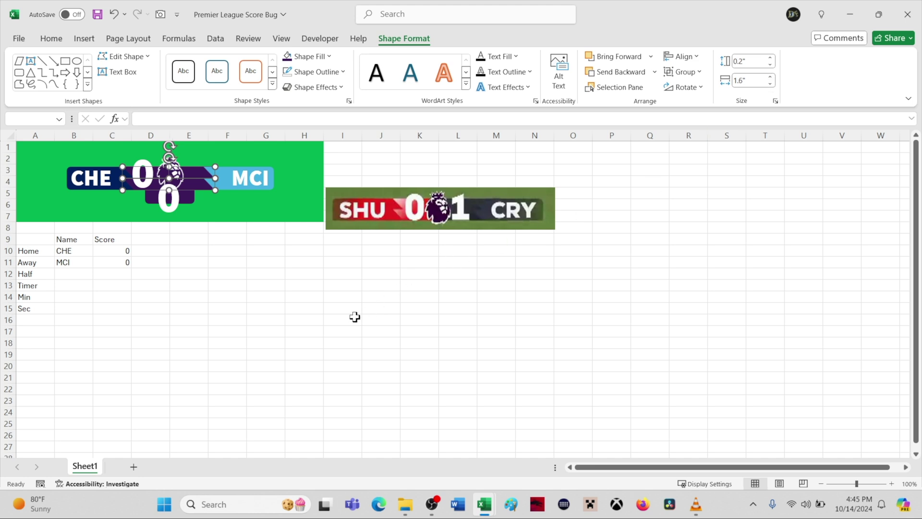
{"action": "left_click", "coordinate": [232, 283]}
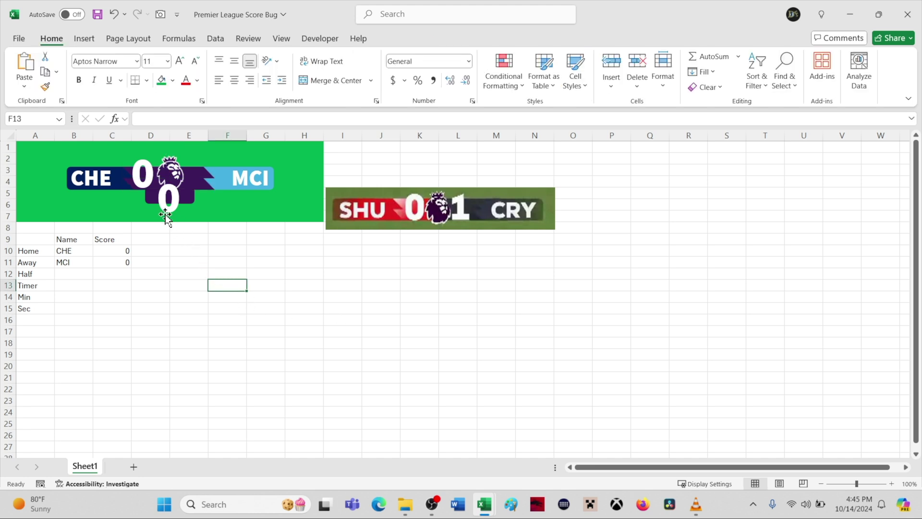
Place the copied score between the lion logo and the away team name, fine-tuning its position to mirror the home score.
{"action": "left_click_drag", "start_coordinate": [168, 220], "coordinate": [197, 185]}
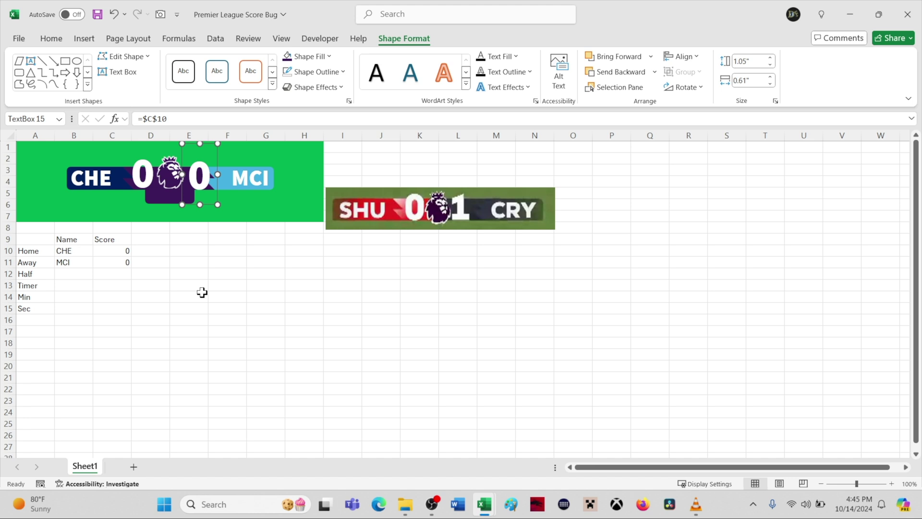
{"action": "key", "text": "Left"}
{"action": "key", "text": "Left"}
{"action": "key", "text": "Left"}
{"action": "key", "text": "Left"}
{"action": "key", "text": "Up"}
{"action": "key", "text": "Up"}
{"action": "key", "text": "Up"}
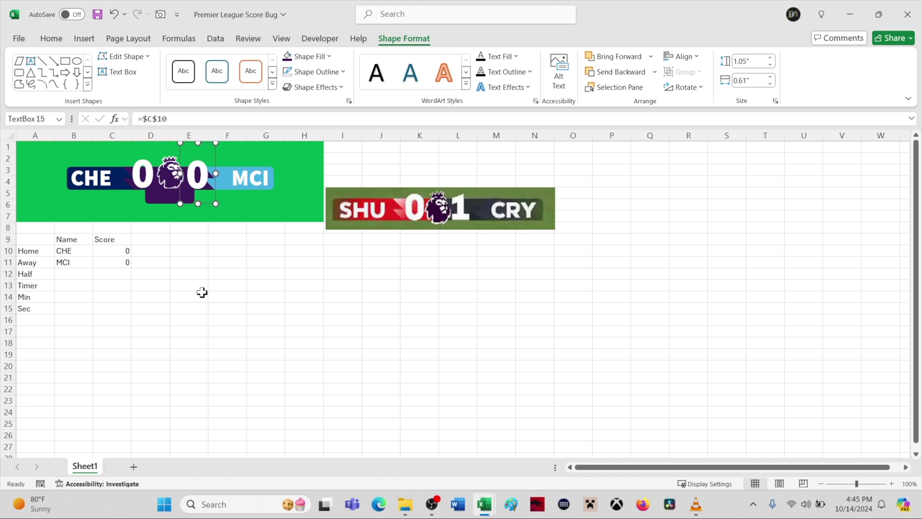
{"action": "key", "text": "Up"}
{"action": "key", "text": "Left"}
{"action": "key", "text": "Left"}
{"action": "key", "text": "Left"}
{"action": "key", "text": "Left"}
{"action": "key", "text": "Left"}
{"action": "key", "text": "Left"}
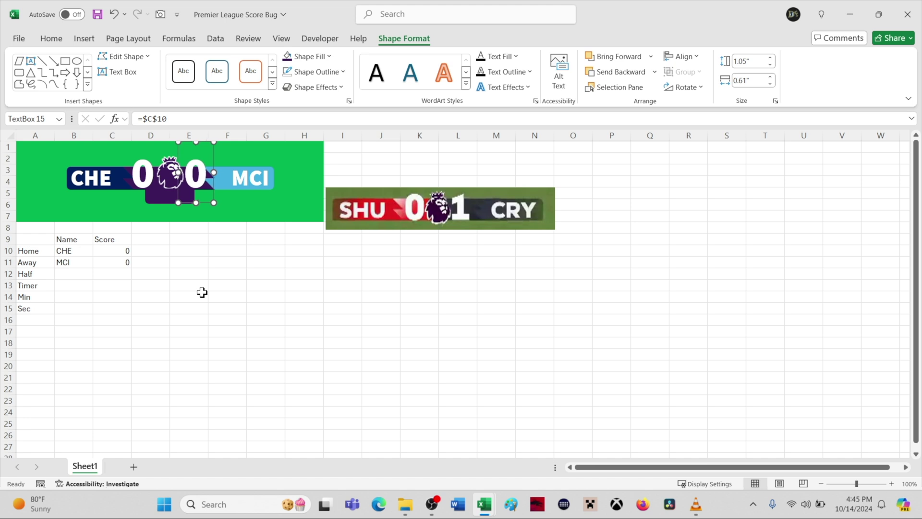
{"action": "key", "text": "Left"}
{"action": "key", "text": "Right"}
{"action": "key", "text": "Right"}
{"action": "key", "text": "Right"}
{"action": "key", "text": "Right"}
{"action": "key", "text": "Right"}
{"action": "key", "text": "Right"}
{"action": "key", "text": "Right"}
{"action": "key", "text": "Right"}
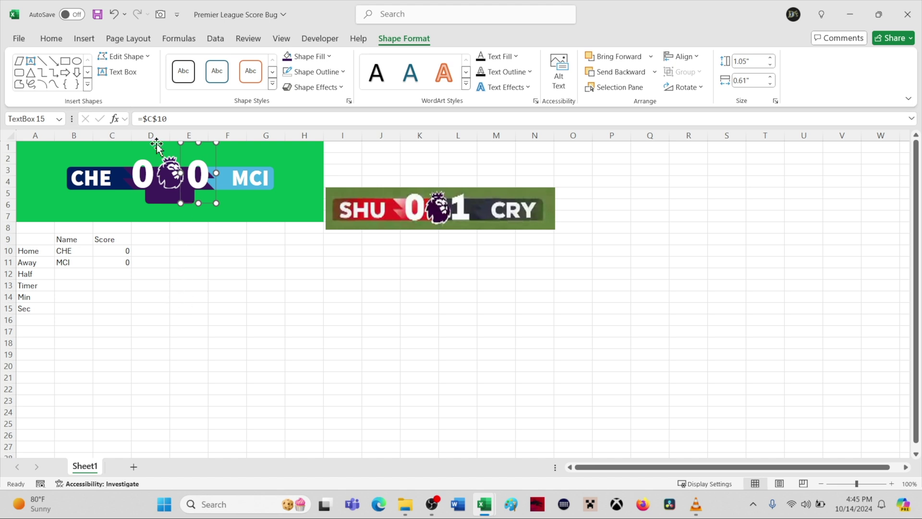
Link the copied score text box to the away score cell with =$C$11.
{"action": "left_click_drag", "start_coordinate": [172, 120], "coordinate": [130, 119]}
{"action": "type", "text": "="}
{"action": "left_click", "coordinate": [104, 267]}
{"action": "key", "text": "Return"}
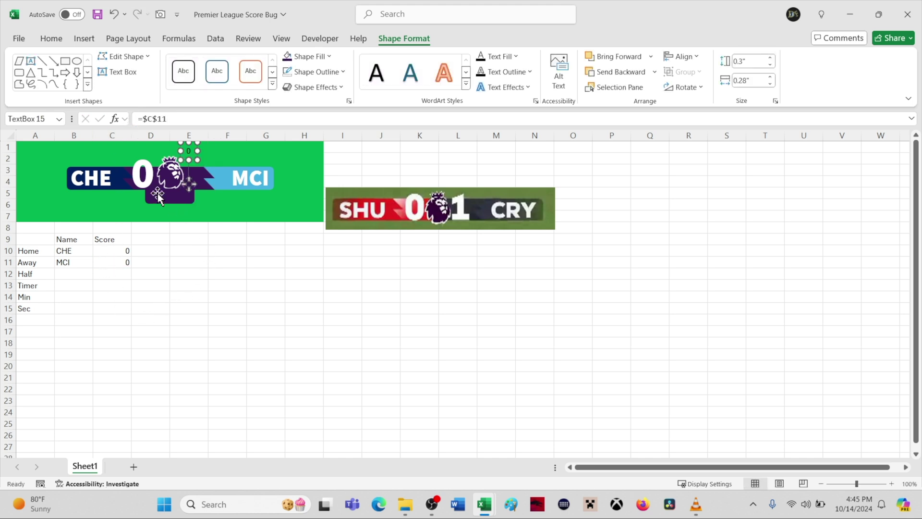
Copy the home score's formatting to the away score text box.
{"action": "left_click", "coordinate": [140, 173]}
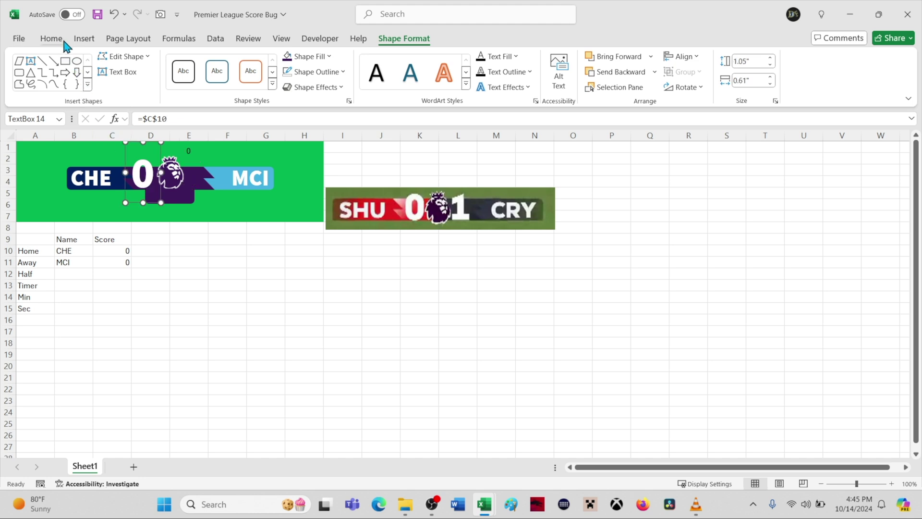
{"action": "left_click", "coordinate": [54, 39]}
{"action": "left_click", "coordinate": [46, 88]}
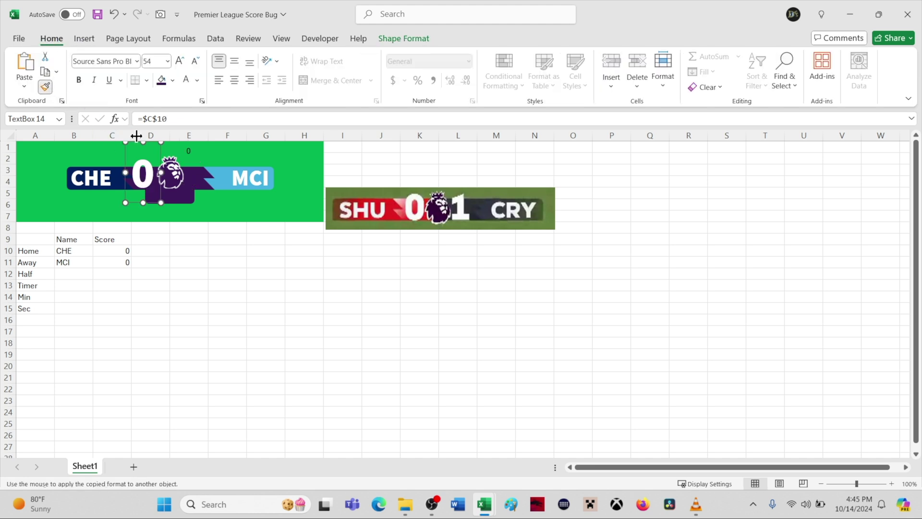
{"action": "left_click", "coordinate": [188, 151]}
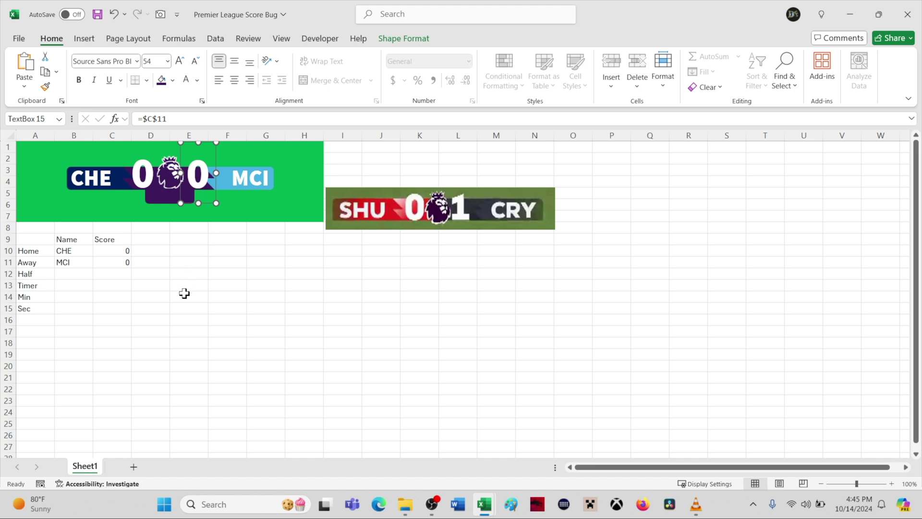
{"action": "left_click", "coordinate": [178, 271]}
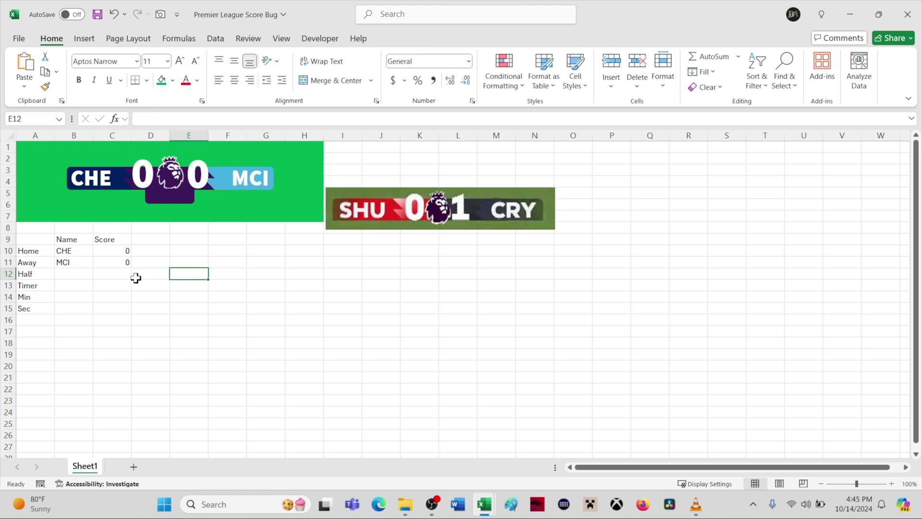
Widen both purple parallelograms behind the lion logo to 1.7 inches, one after the other.
{"action": "left_click", "coordinate": [224, 191]}
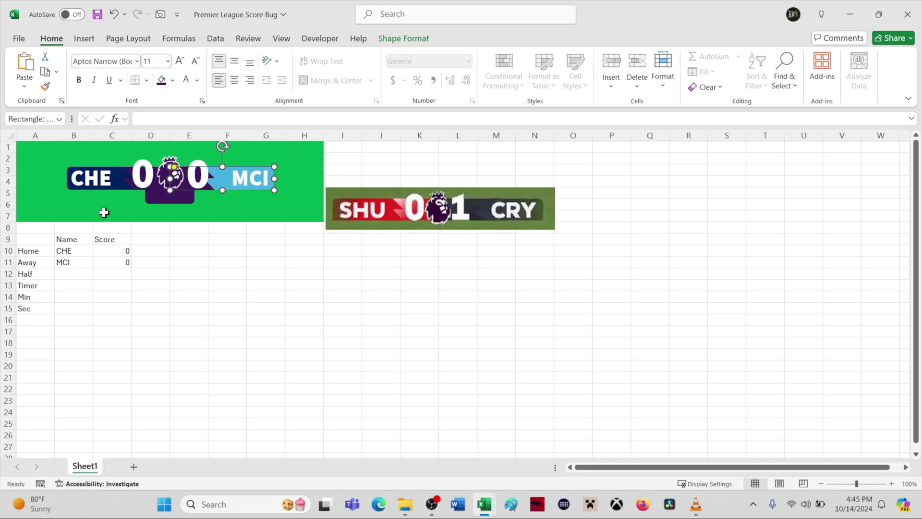
{"action": "left_click", "coordinate": [126, 189]}
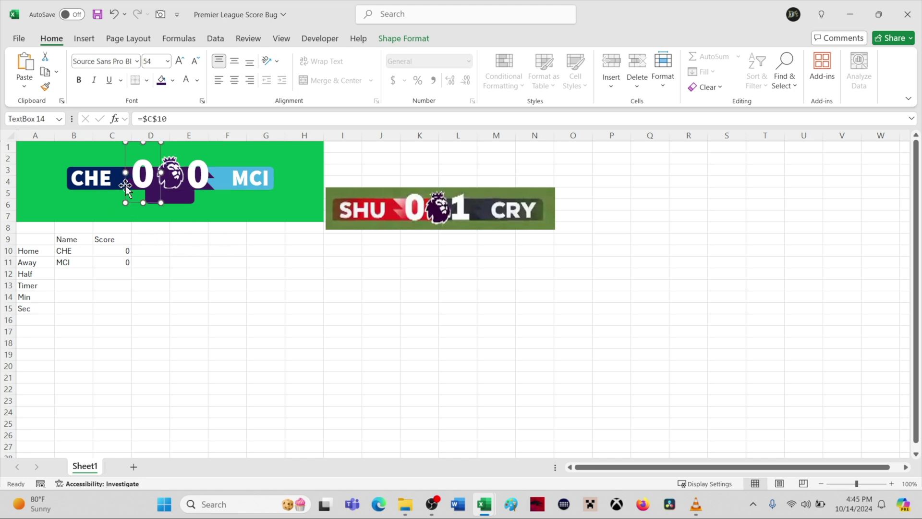
{"action": "left_click", "coordinate": [172, 187]}
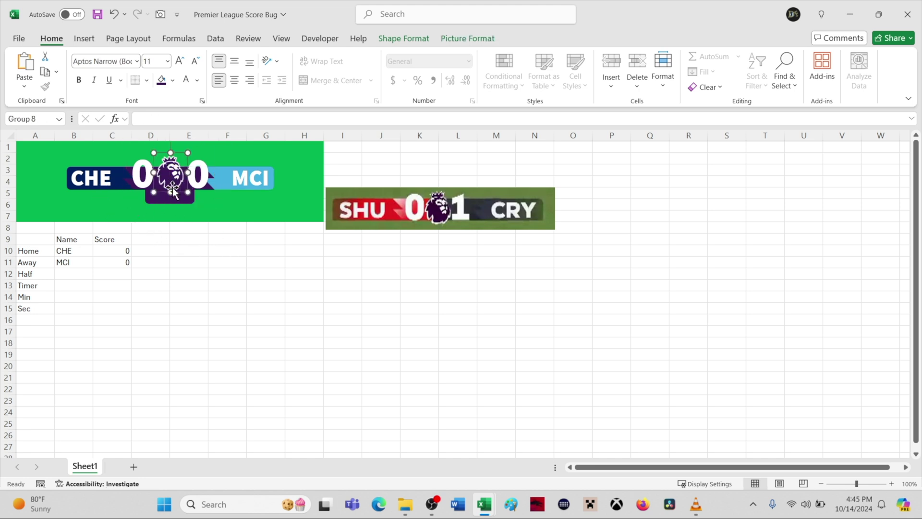
{"action": "key", "text": "Tab"}
{"action": "key", "text": "Tab"}
{"action": "key", "text": "Tab"}
{"action": "key", "text": "Tab"}
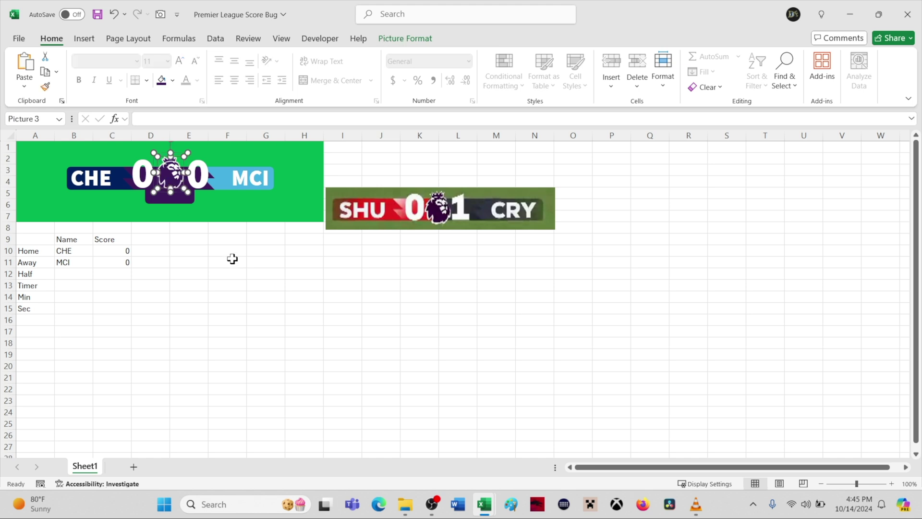
{"action": "key", "text": "Tab"}
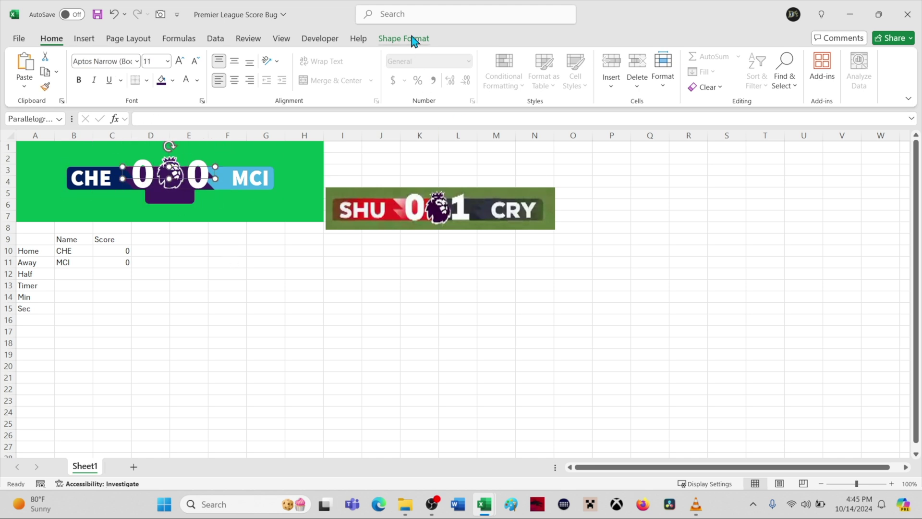
{"action": "left_click", "coordinate": [406, 38]}
{"action": "key", "text": "Tab"}
{"action": "key", "text": "Tab"}
{"action": "key", "text": "Tab"}
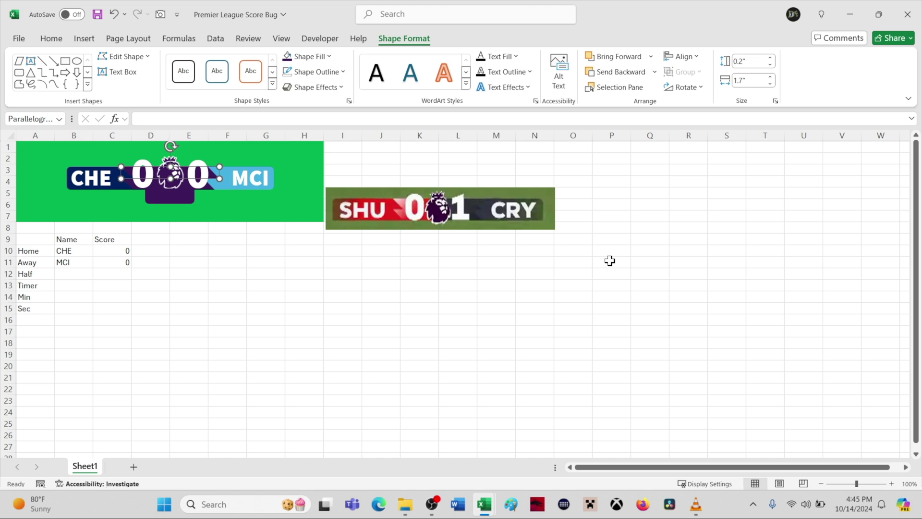
{"action": "left_click", "coordinate": [770, 77]}
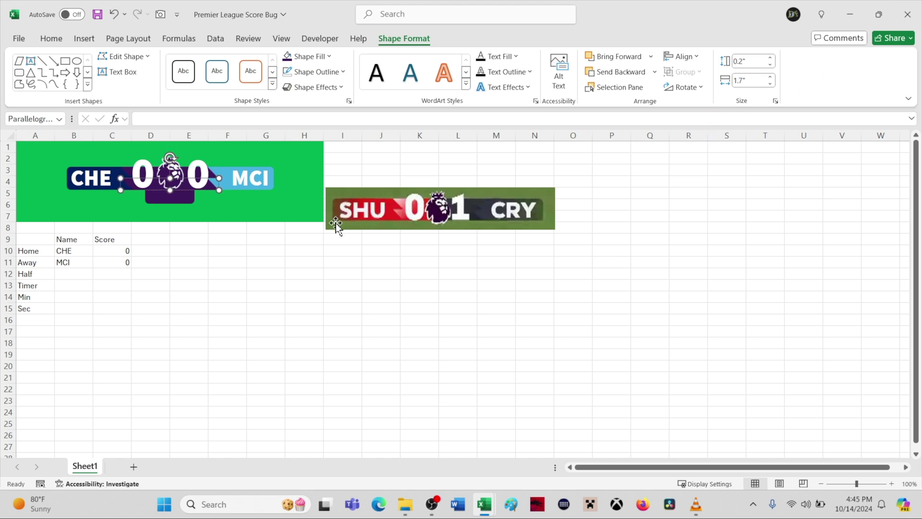
{"action": "left_click", "coordinate": [297, 252]}
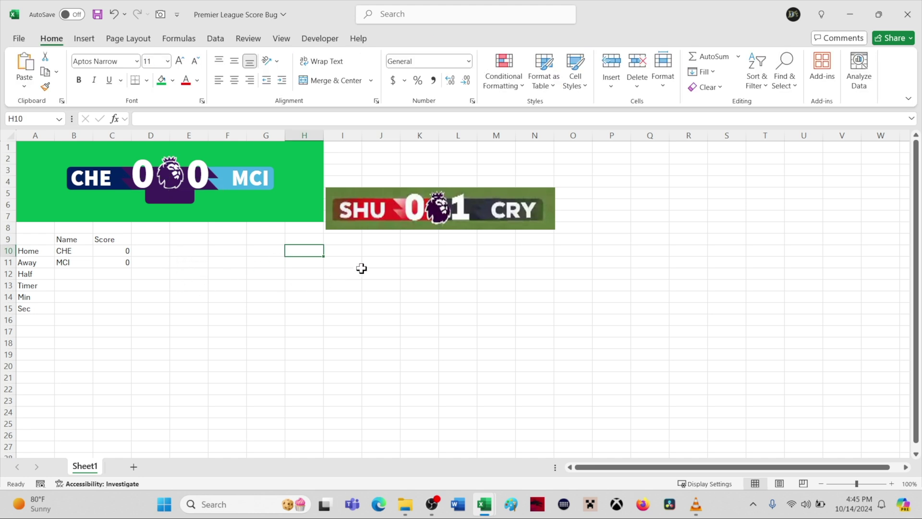
Set the home score in C10 to 1 and the away score in C11 to 2.
{"action": "left_click", "coordinate": [119, 251]}
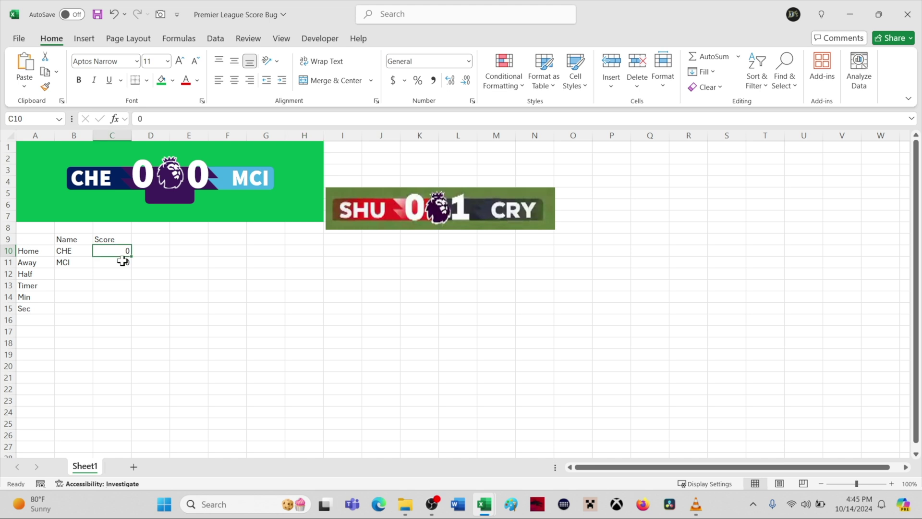
{"action": "type", "text": "1"}
{"action": "key", "text": "Return"}
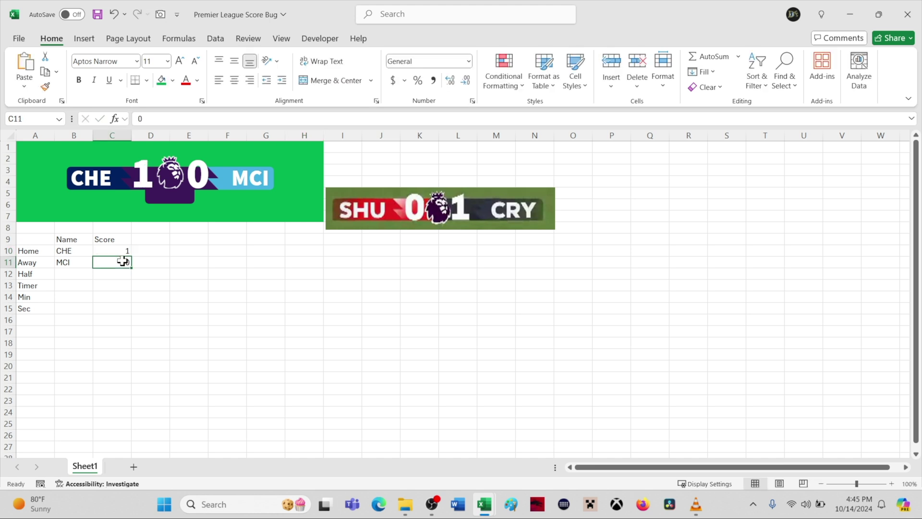
{"action": "type", "text": "1"}
{"action": "key", "text": "Return"}
{"action": "left_click", "coordinate": [123, 260]}
{"action": "type", "text": "2"}
{"action": "key", "text": "Return"}
{"action": "left_click", "coordinate": [123, 261]}
{"action": "key", "text": "Return"}
{"action": "key", "text": "Return"}
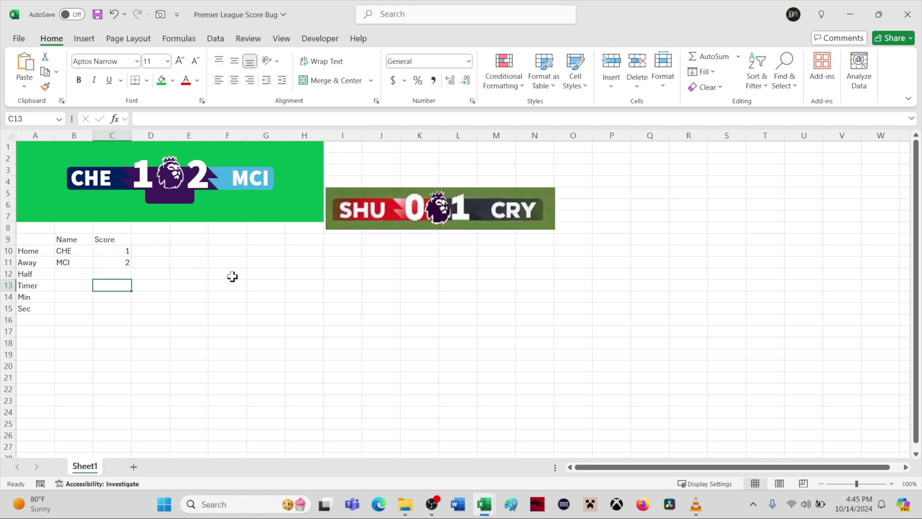
Change the home team name in B10 to MUN.
{"action": "left_click", "coordinate": [73, 248]}
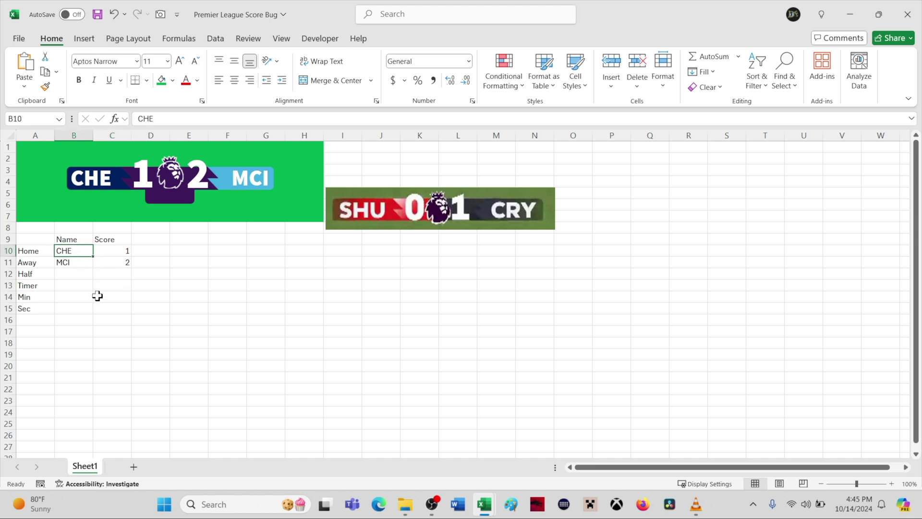
{"action": "type", "text": "MU"}
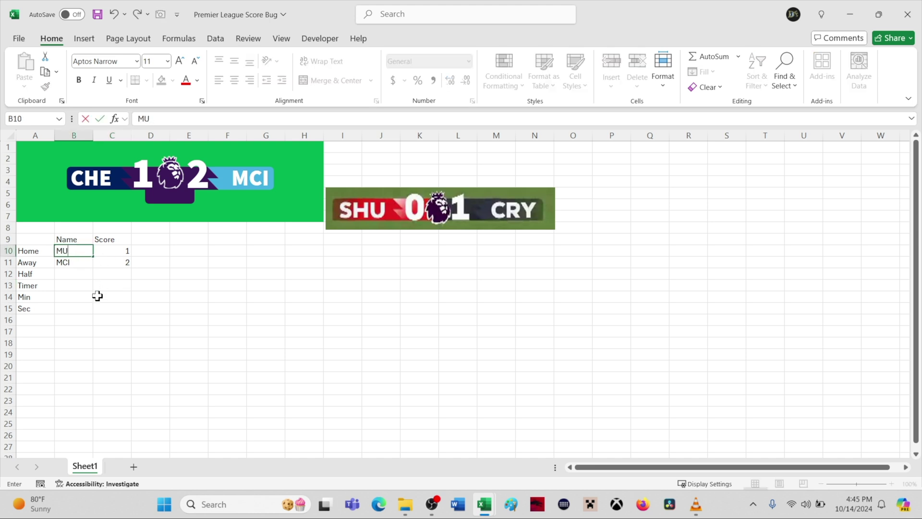
{"action": "type", "text": "N"}
{"action": "key", "text": "Return"}
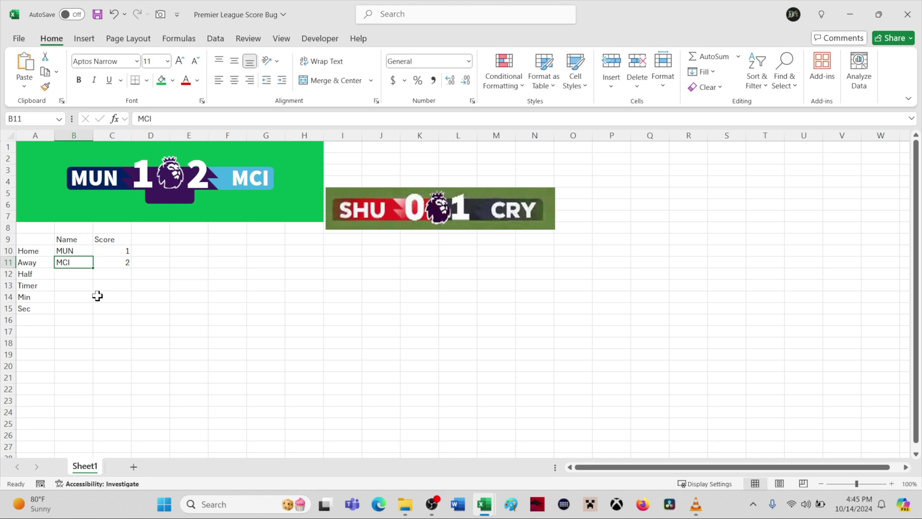
Fill the home team's dark blue rounded rectangle behind the MUN name with red, leaving the shape deselected.
{"action": "left_click", "coordinate": [64, 185]}
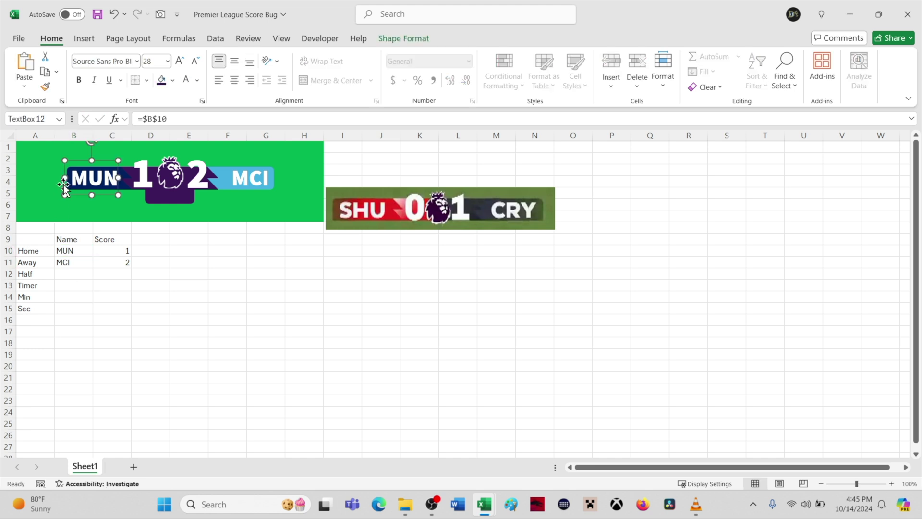
{"action": "key", "text": "Tab"}
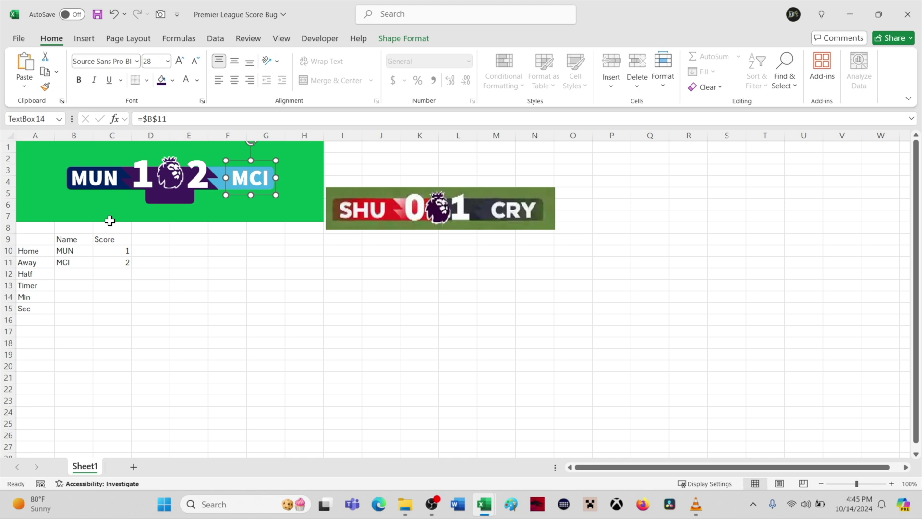
{"action": "key", "text": "Tab"}
{"action": "key", "text": "Tab"}
{"action": "key", "text": "Tab"}
{"action": "key", "text": "Tab"}
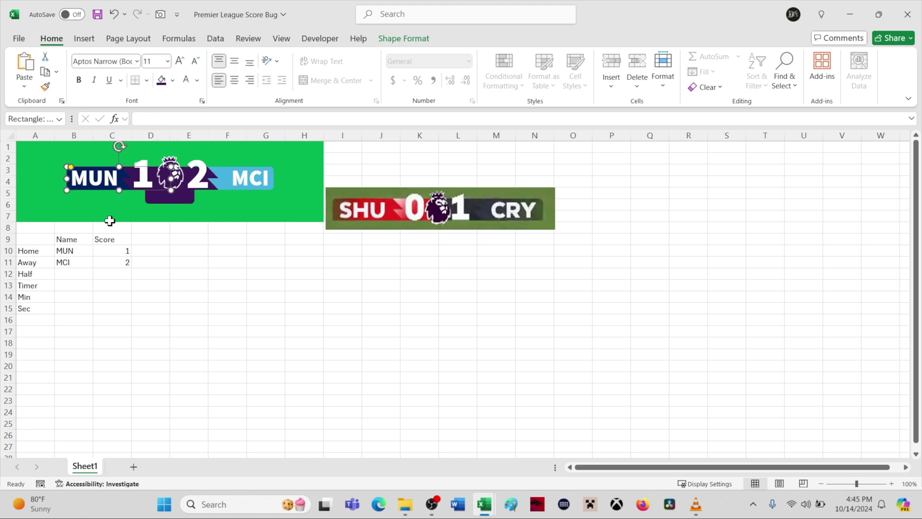
{"action": "left_click", "coordinate": [172, 81]}
{"action": "left_click", "coordinate": [169, 210]}
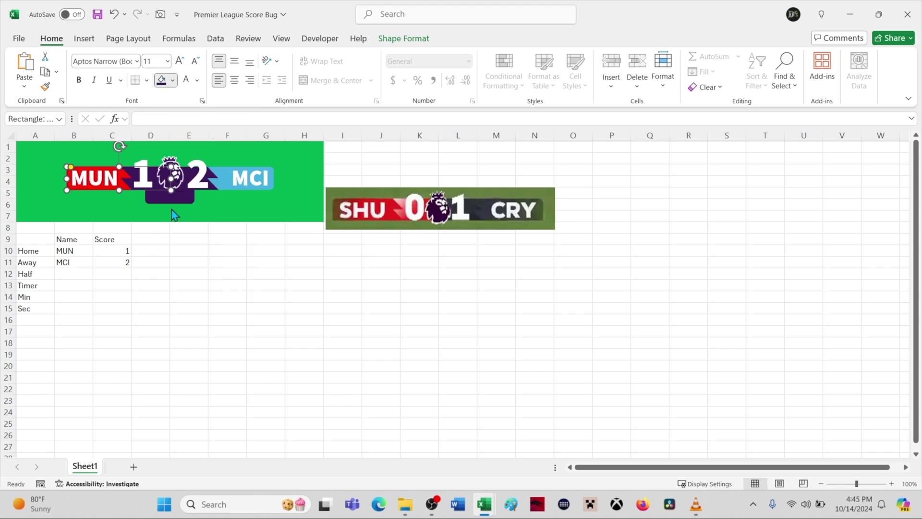
{"action": "left_click", "coordinate": [175, 283]}
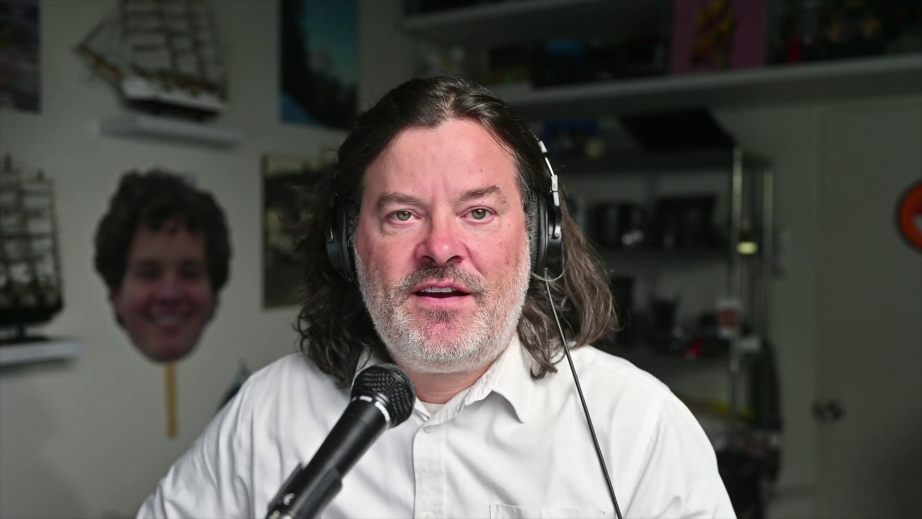